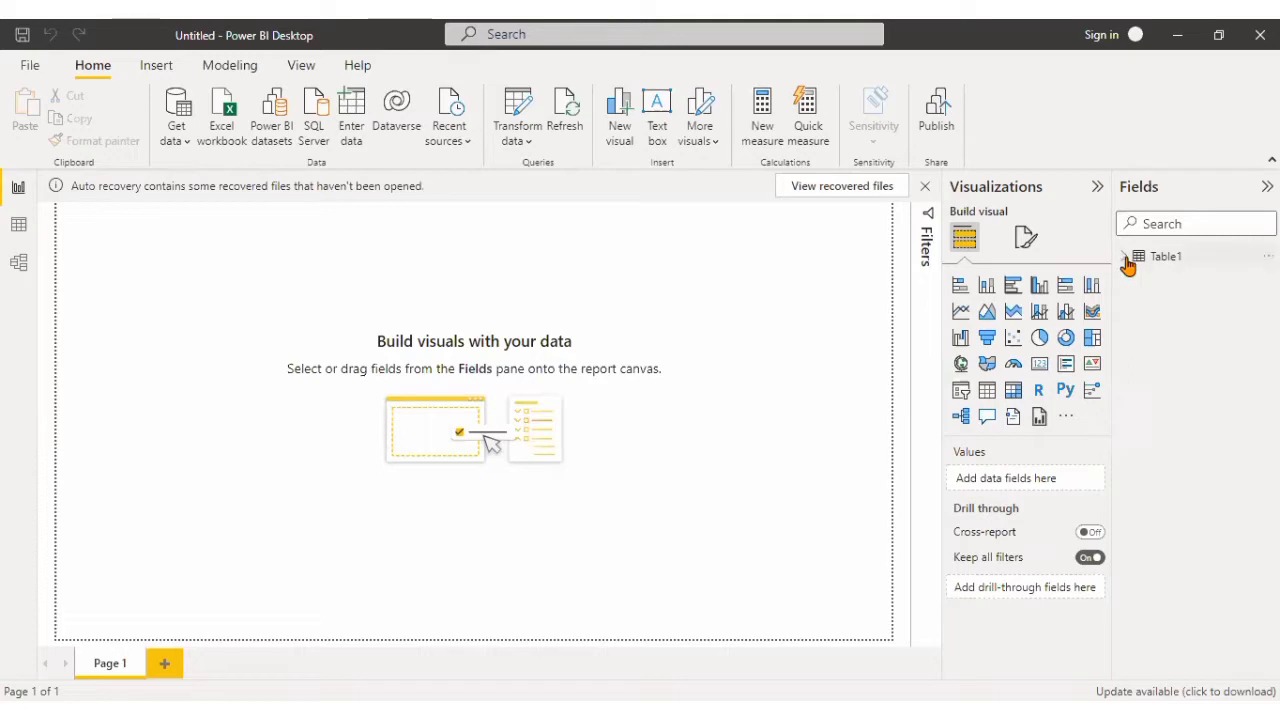
# Examine the fields of Table1 and view its card in the model view.
pyautogui.click(1126, 258)
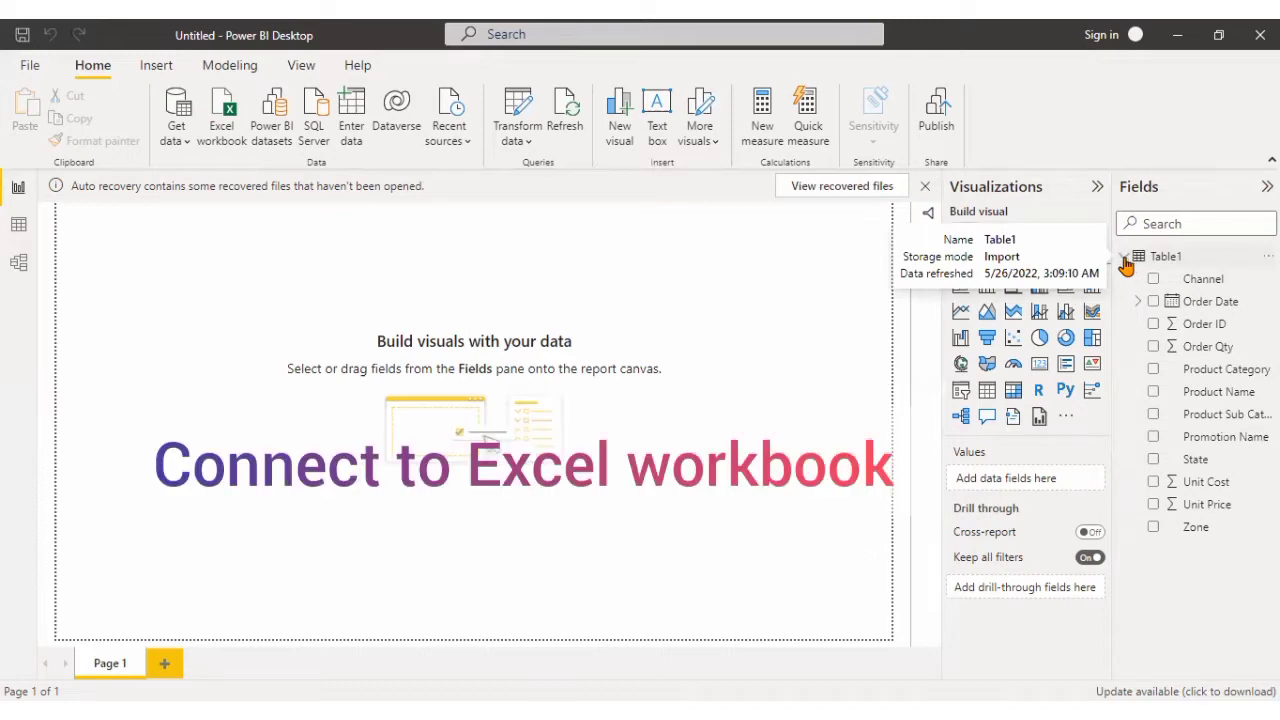
pyautogui.click(1126, 263)
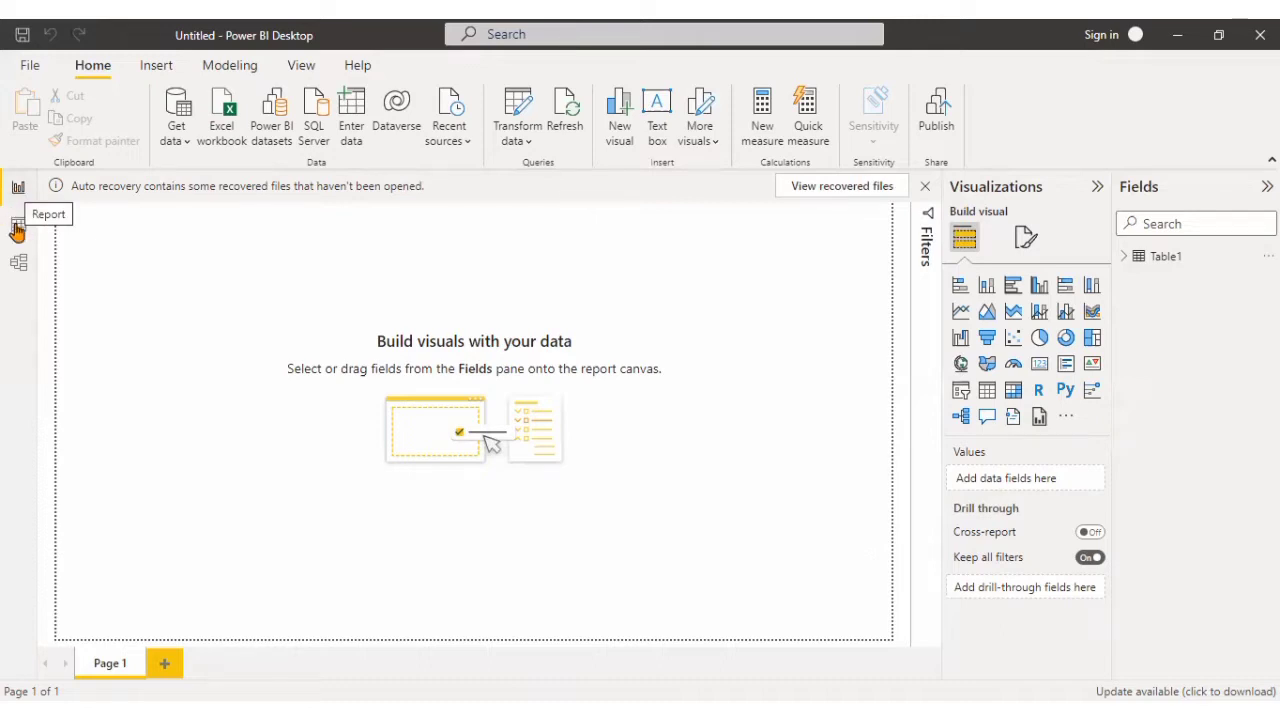
pyautogui.click(17, 228)
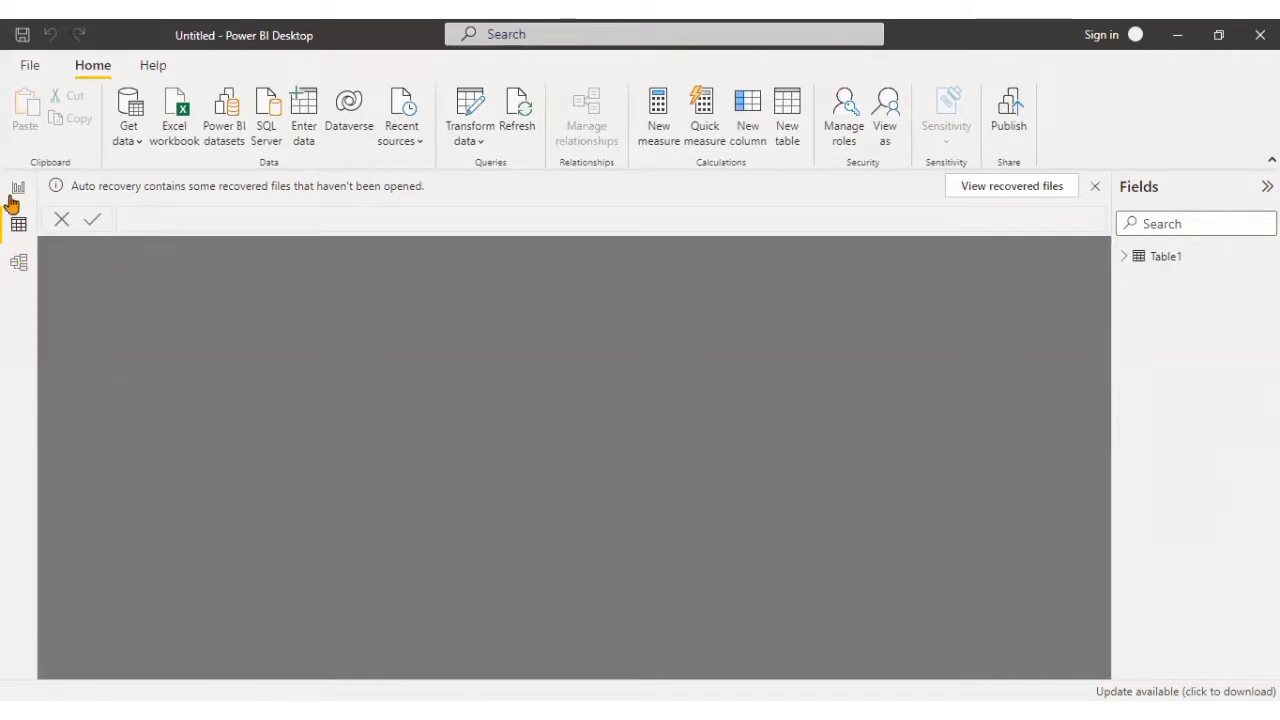
pyautogui.click(22, 279)
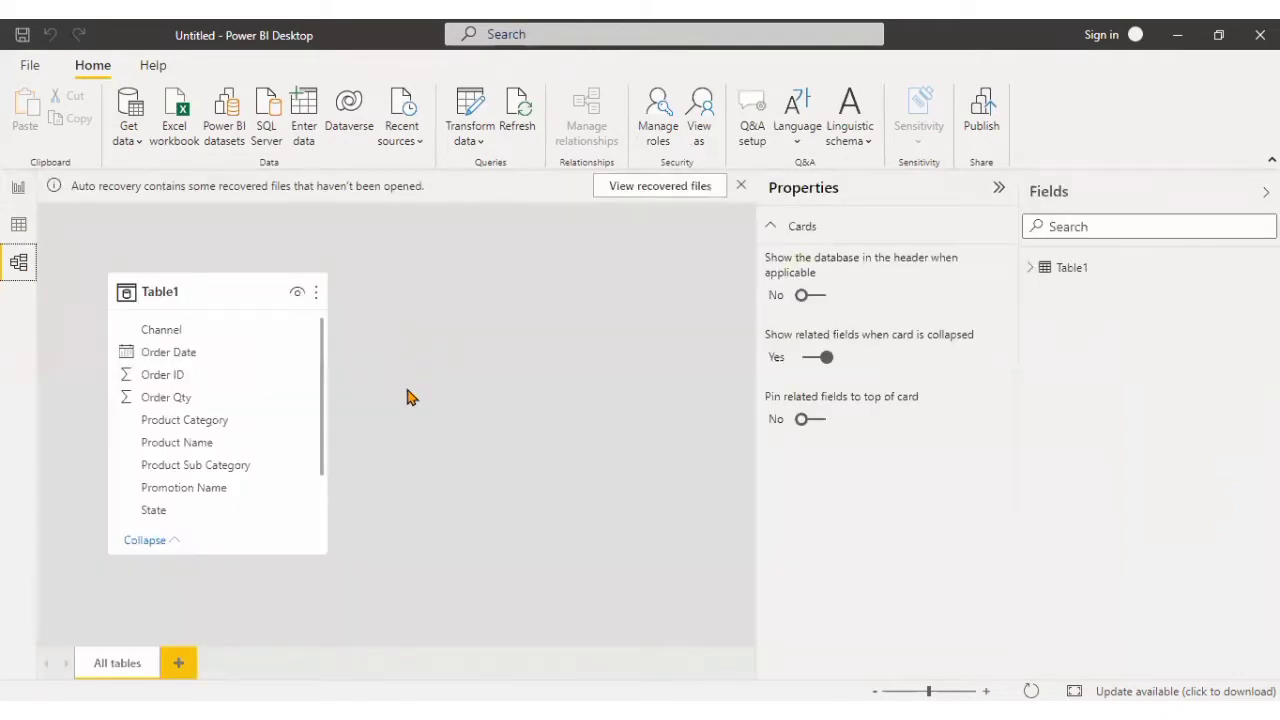
# Show the data of Table1 and look through its columns from Order ID to Zone.
pyautogui.click(18, 228)
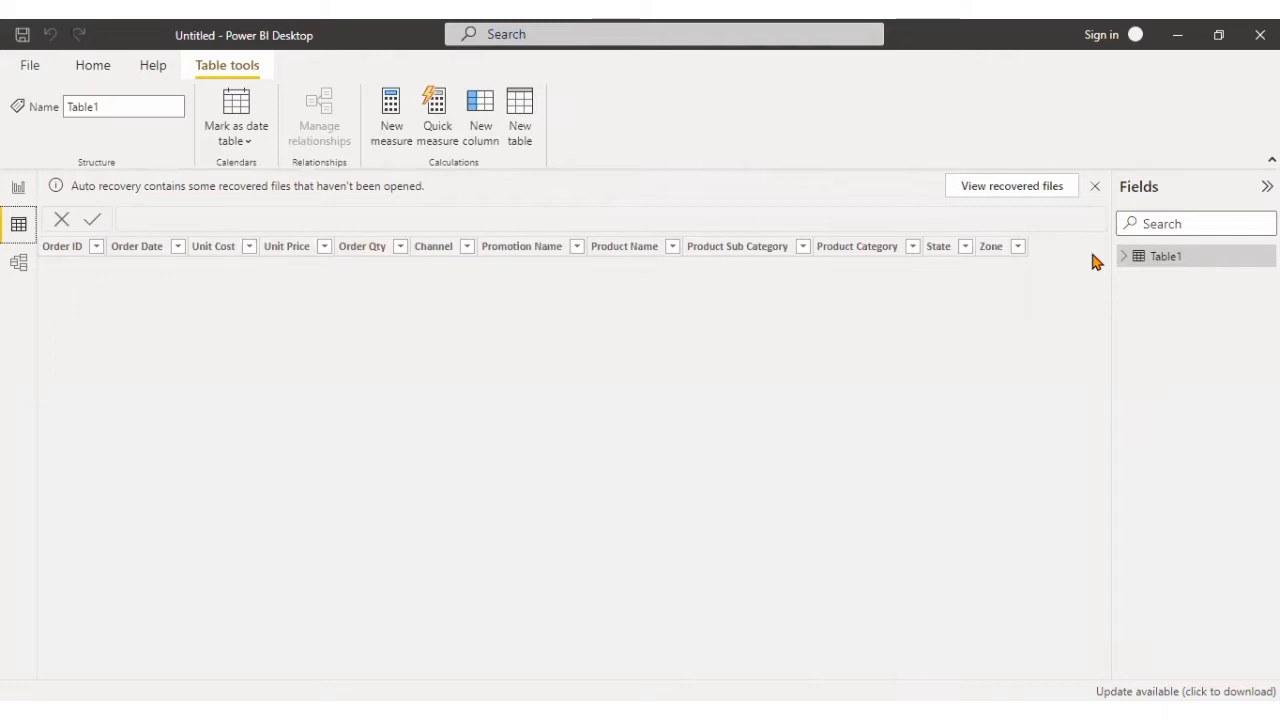
pyautogui.click(1002, 250)
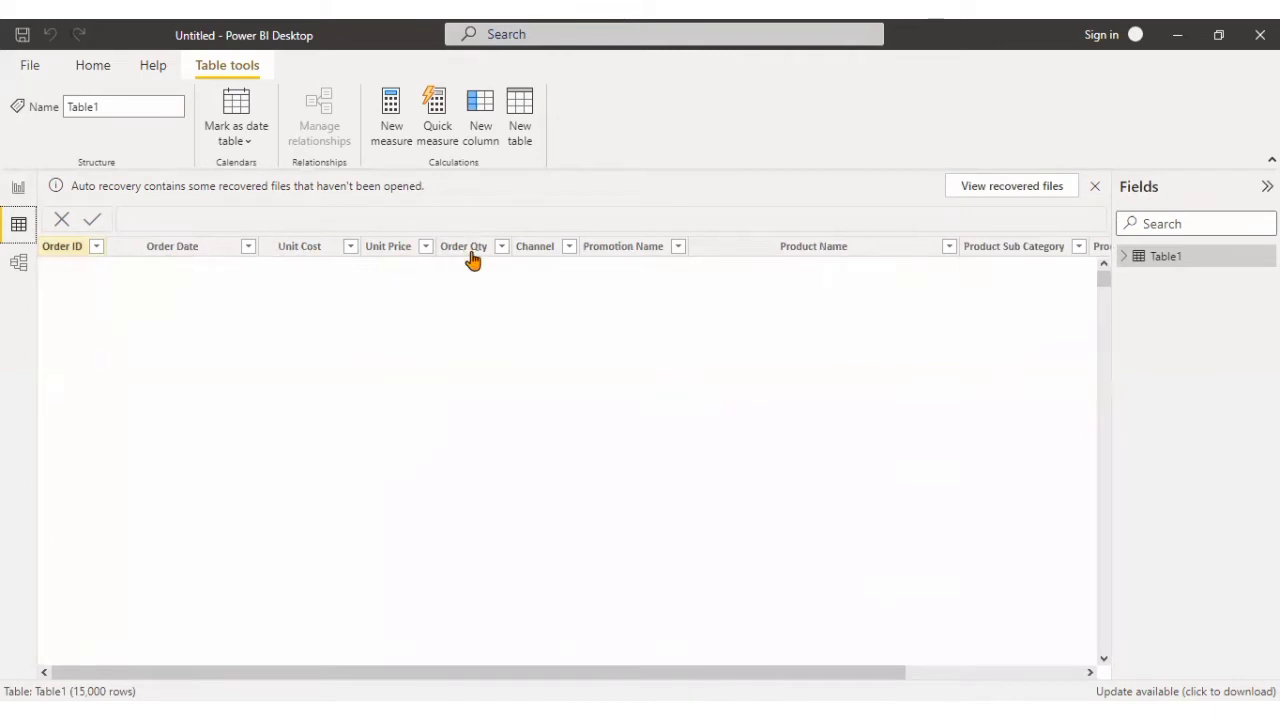
pyautogui.click(545, 251)
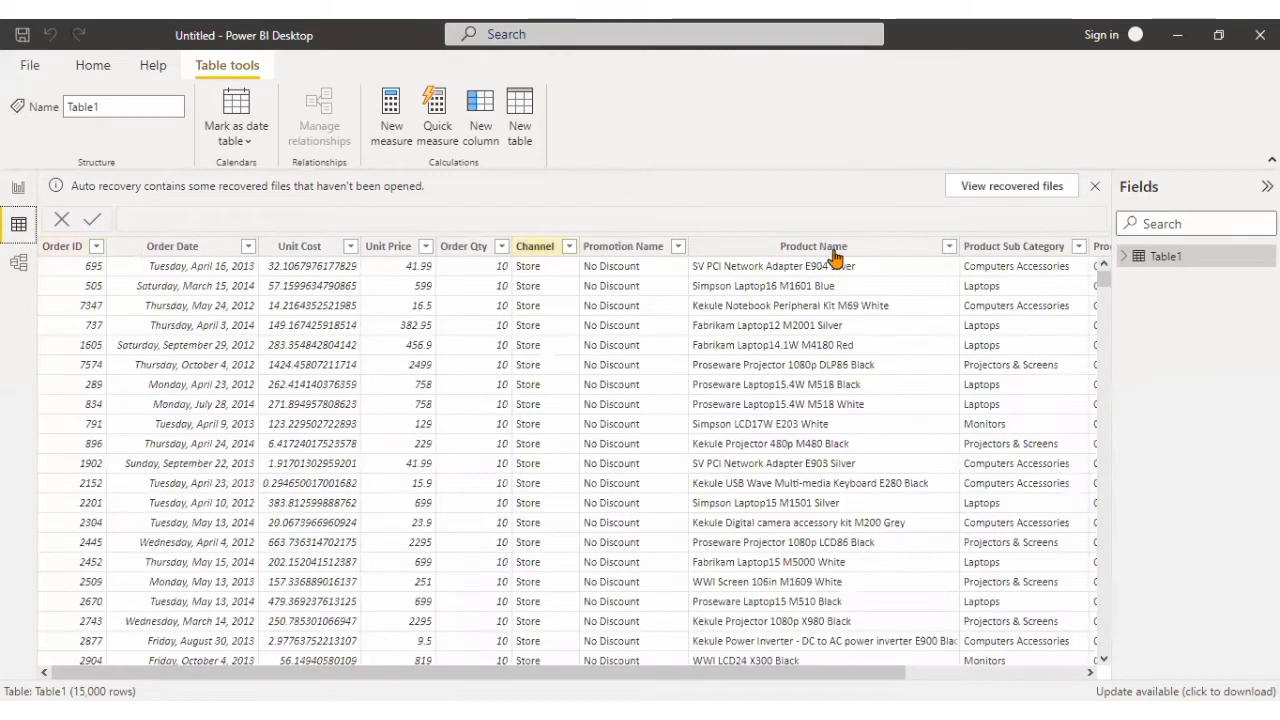
pyautogui.click(866, 255)
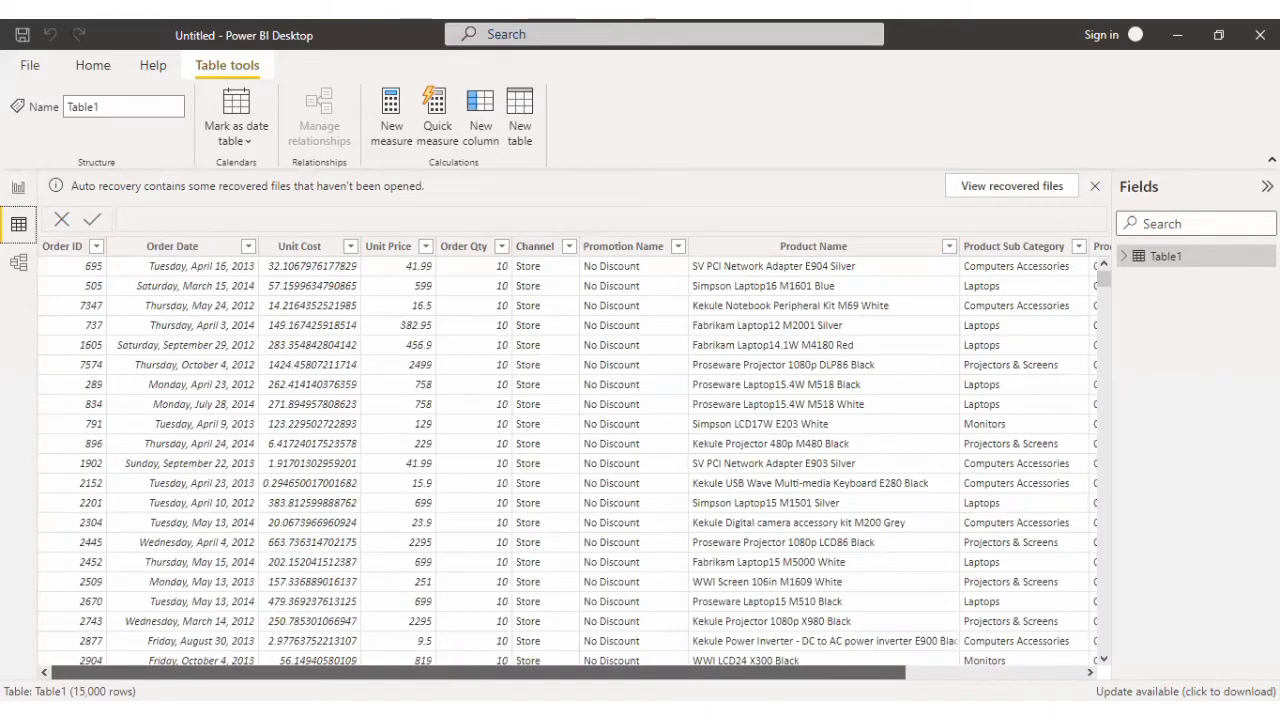
pyautogui.moveTo(680, 672); pyautogui.dragTo(940, 670)
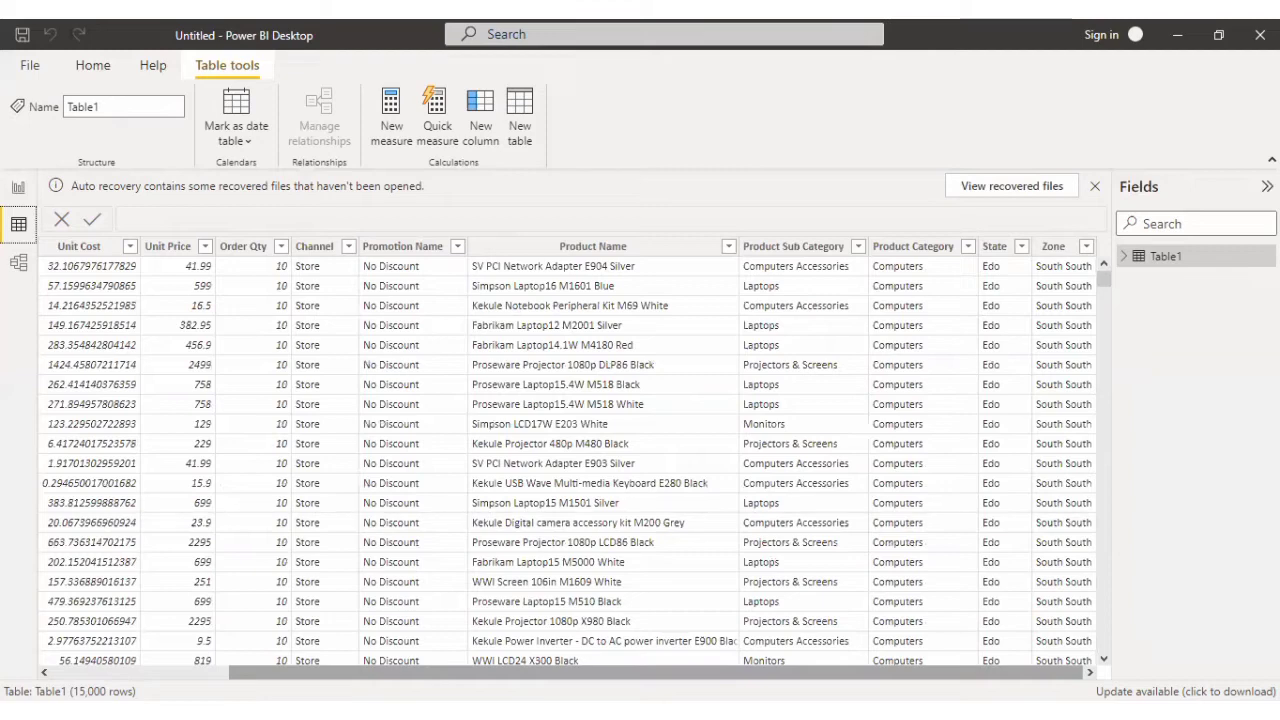
pyautogui.hscroll(-5, 514, 665)
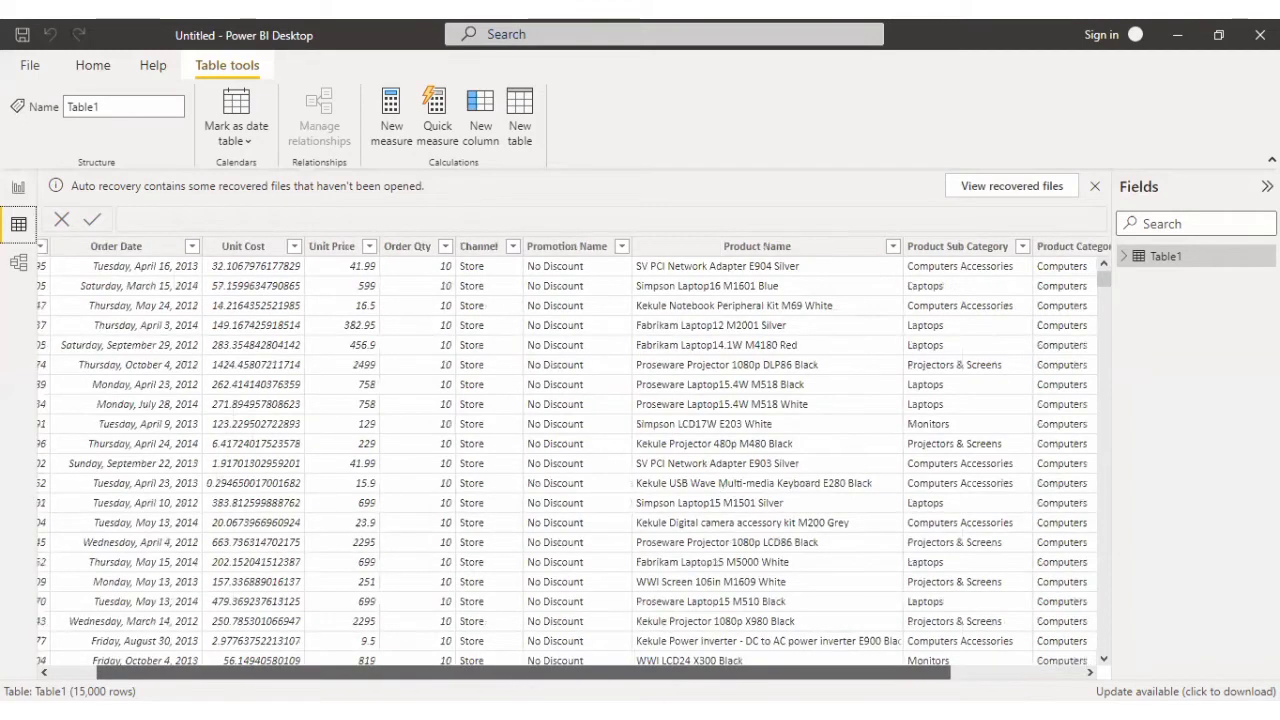
pyautogui.hscroll(-1, 500, 670)
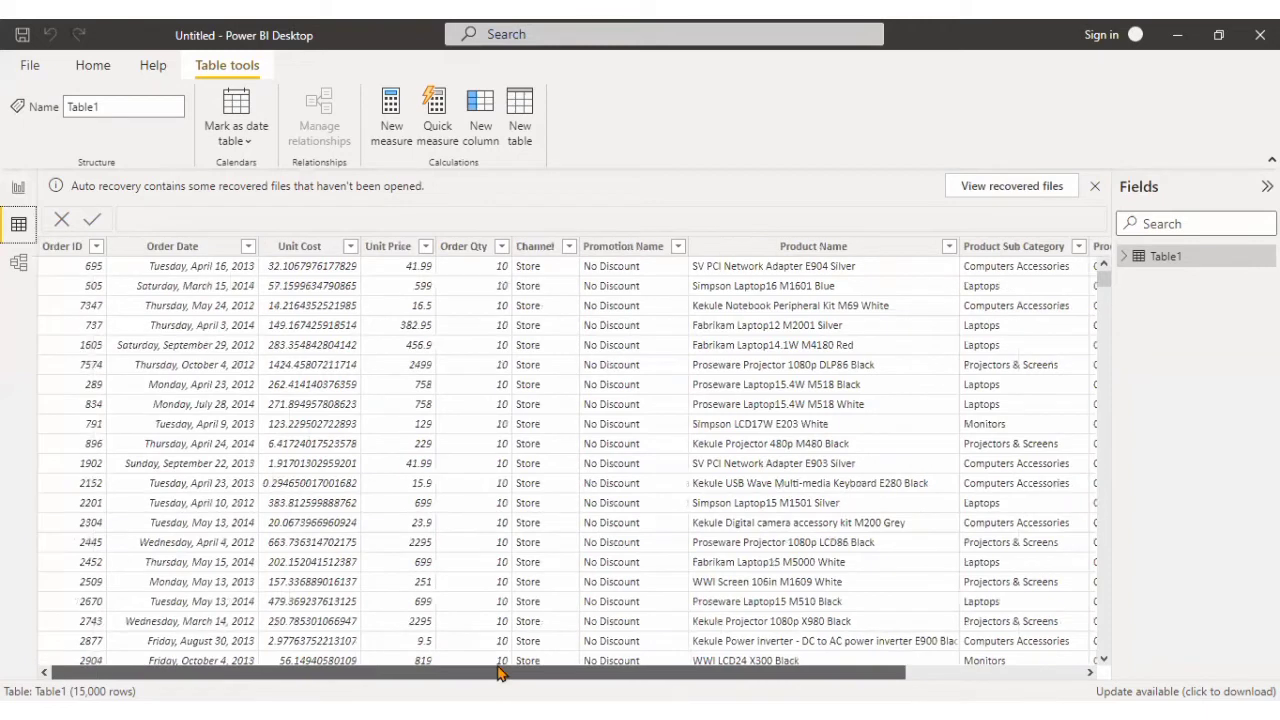
# Add a new calculated column to Table1 and enter Sales in place of its default name.
pyautogui.click(488, 140)
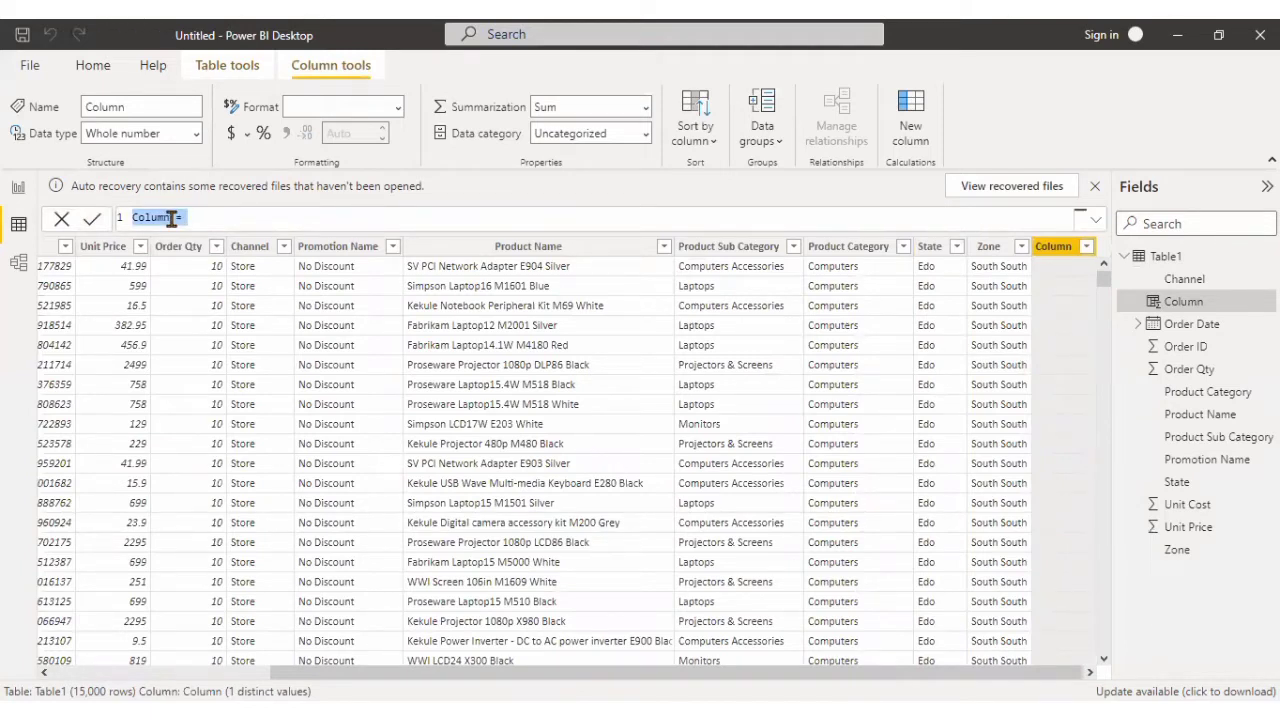
pyautogui.click(172, 219)
pyautogui.press('BackSpace')
pyautogui.press('BackSpace')
pyautogui.press('BackSpace')
pyautogui.press('BackSpace')
pyautogui.press('BackSpace')
pyautogui.press('BackSpace')
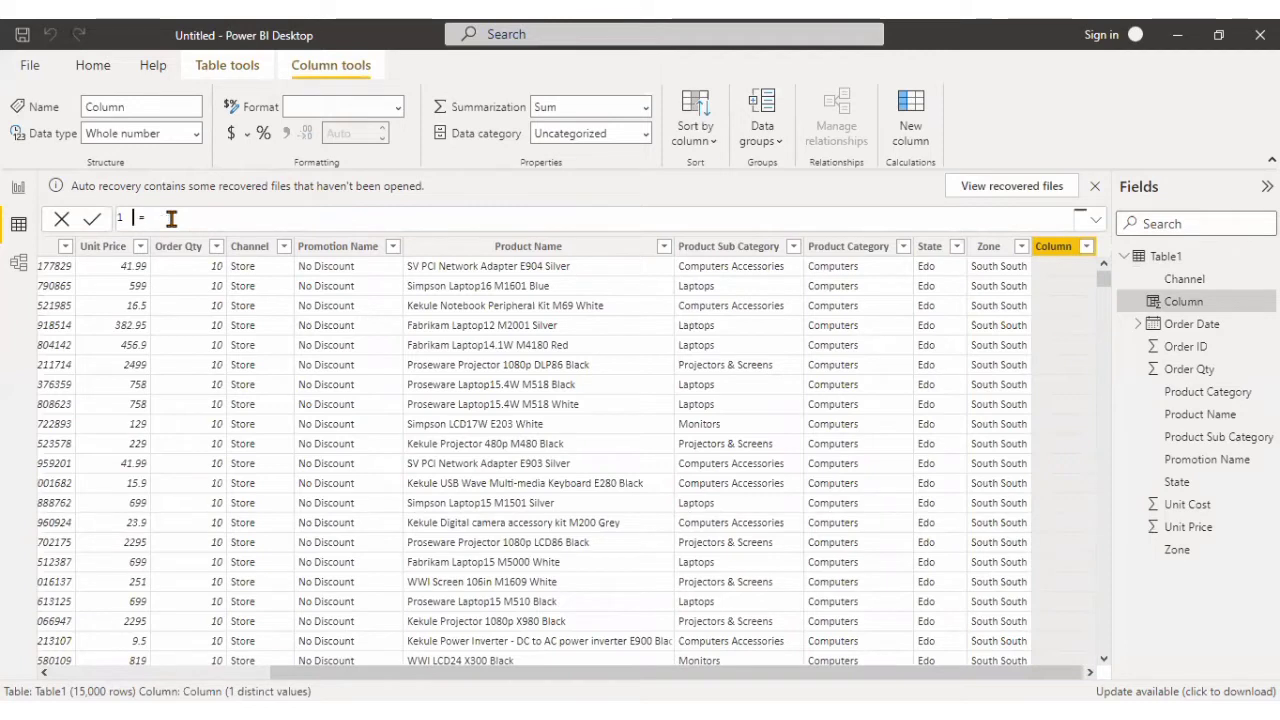
pyautogui.press('End')
pyautogui.write('Sa')
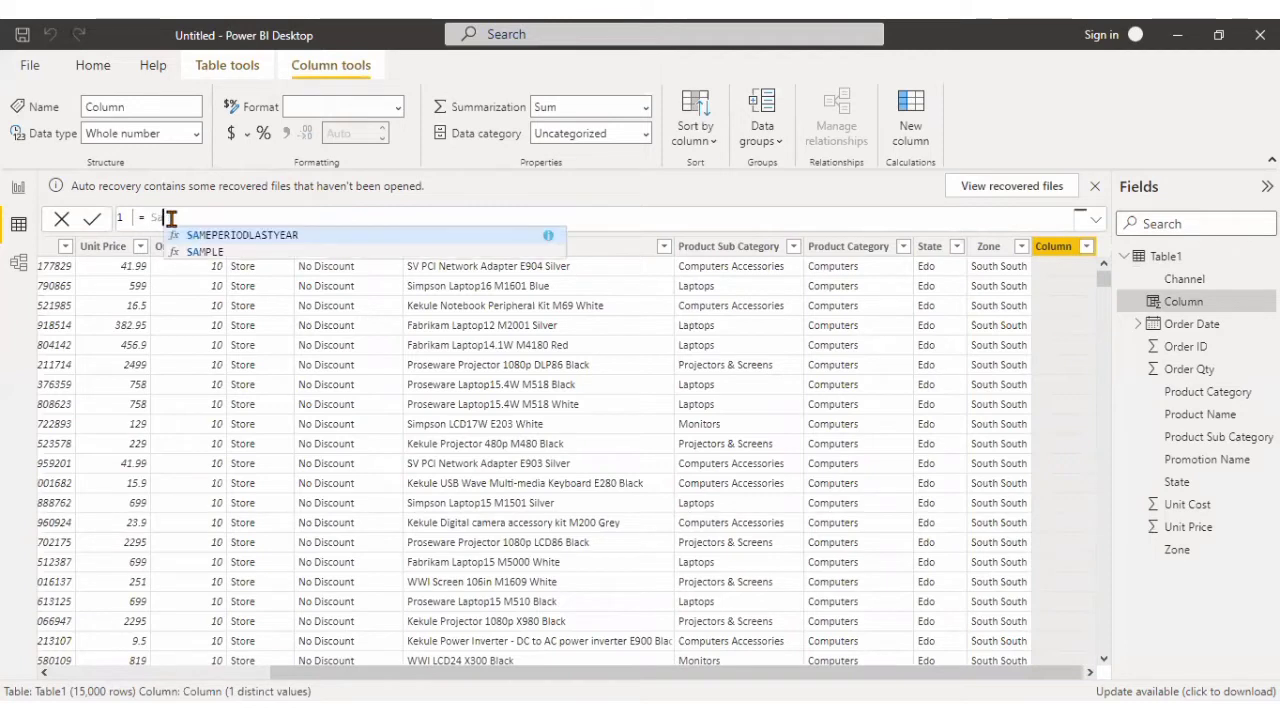
pyautogui.write('les')
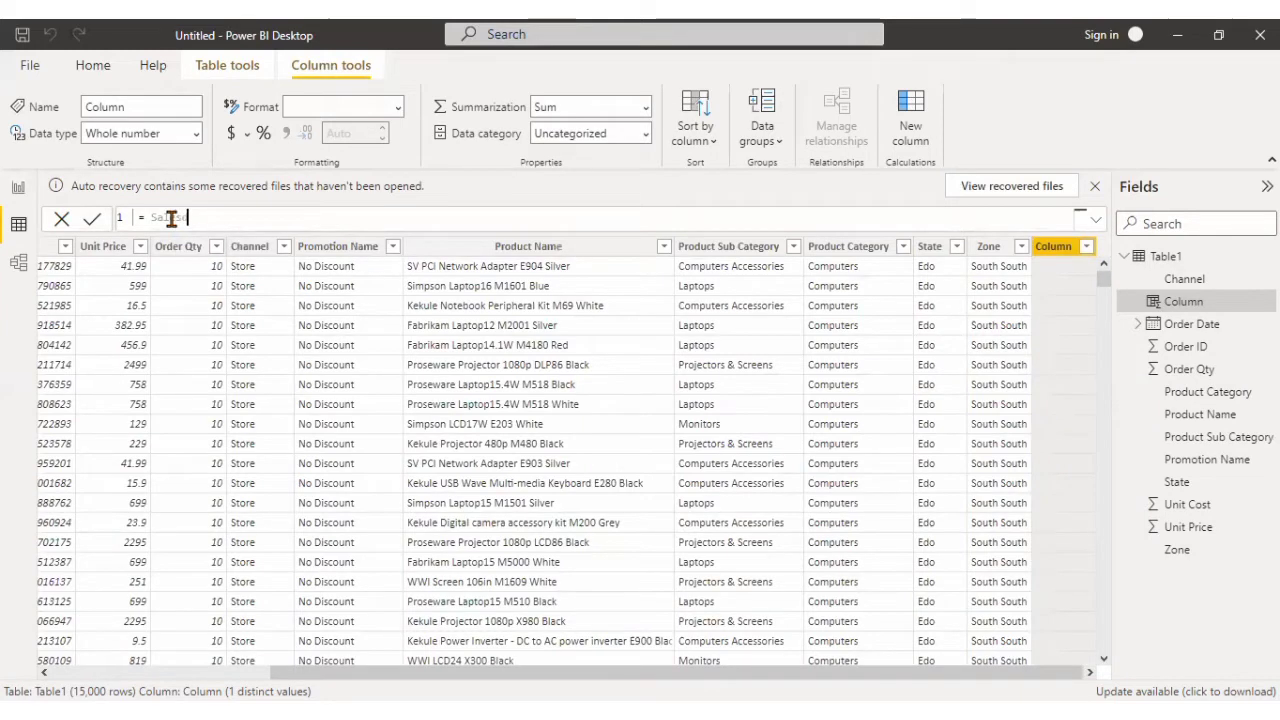
pyautogui.press('BackSpace')
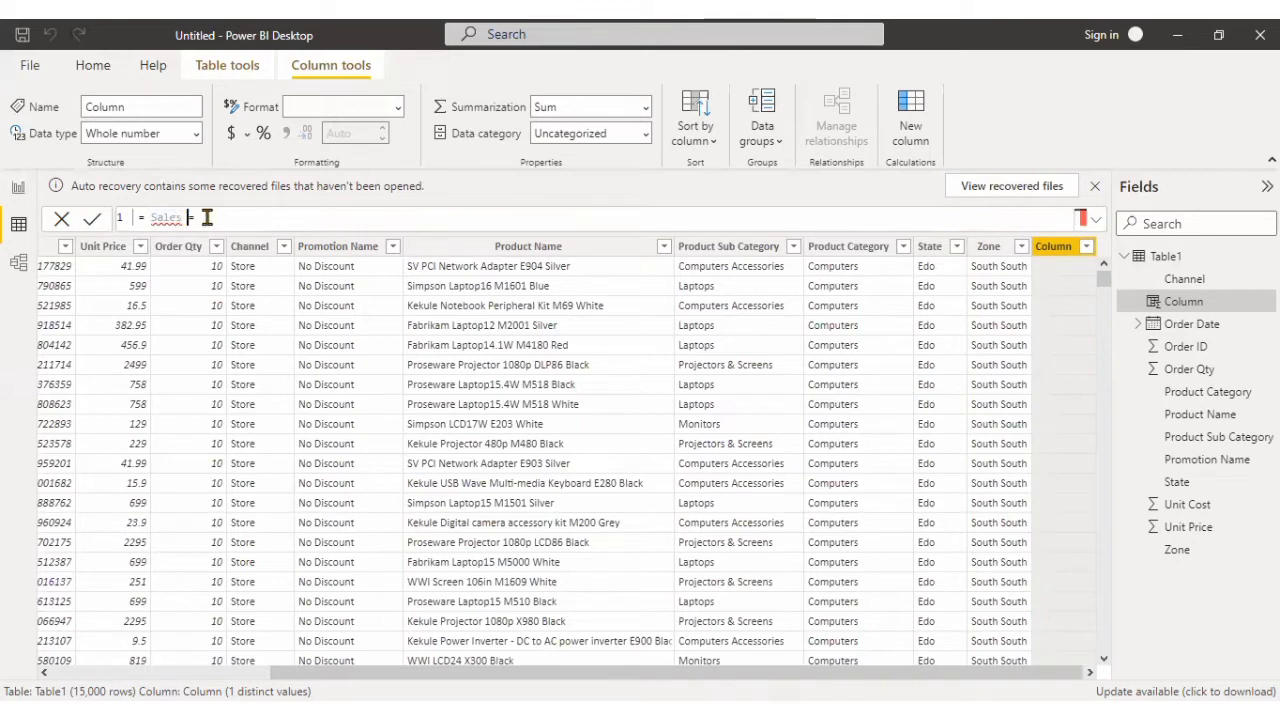
# Rewrite the beginning of the new column's formula so that it reads Sales=.
pyautogui.press('Right')
pyautogui.press('BackSpace')
pyautogui.press('BackSpace')
pyautogui.press('BackSpace')
pyautogui.press('BackSpace')
pyautogui.press('BackSpace')
pyautogui.press('BackSpace')
pyautogui.press('BackSpace')
pyautogui.press('BackSpace')
pyautogui.write('Sale')
pyautogui.press('BackSpace')
pyautogui.press('BackSpace')
pyautogui.press('BackSpace')
pyautogui.write('ales')
pyautogui.press('BackSpace')
pyautogui.press('BackSpace')
pyautogui.write('=[')
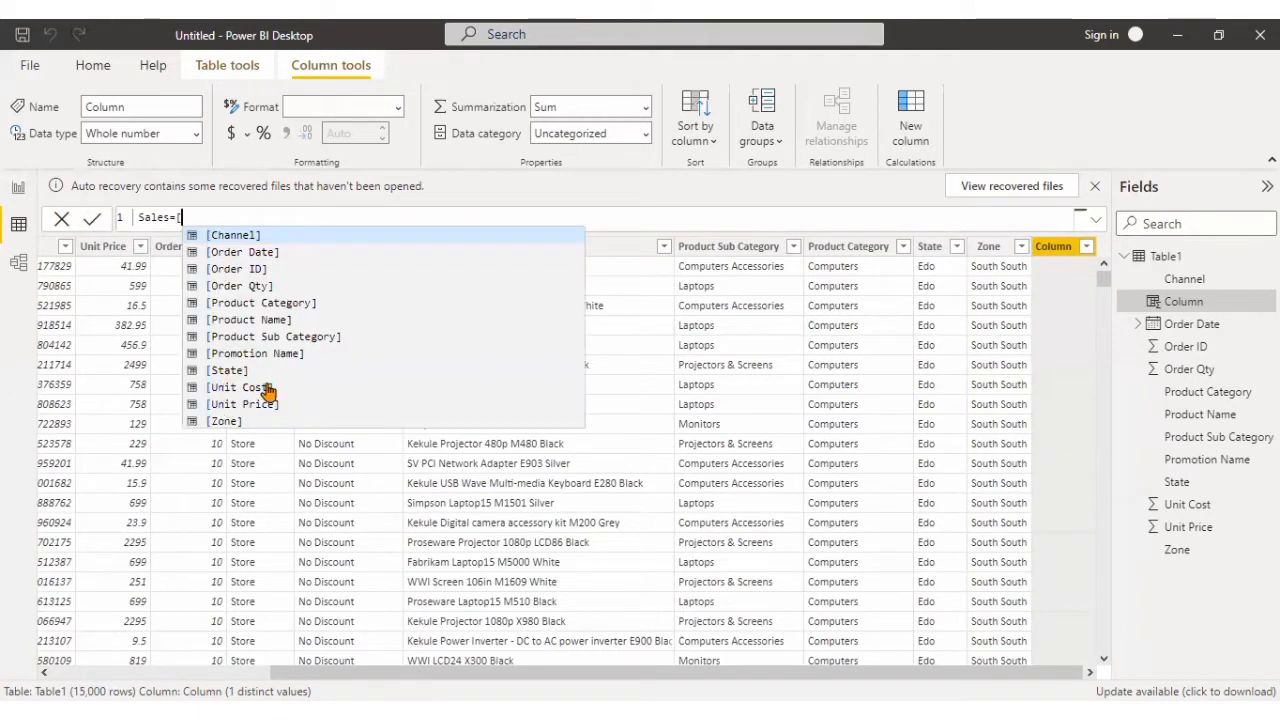
# Define the Sales column as [Unit Price]*[Order Qty] and apply the formula.
pyautogui.doubleClick(258, 404)
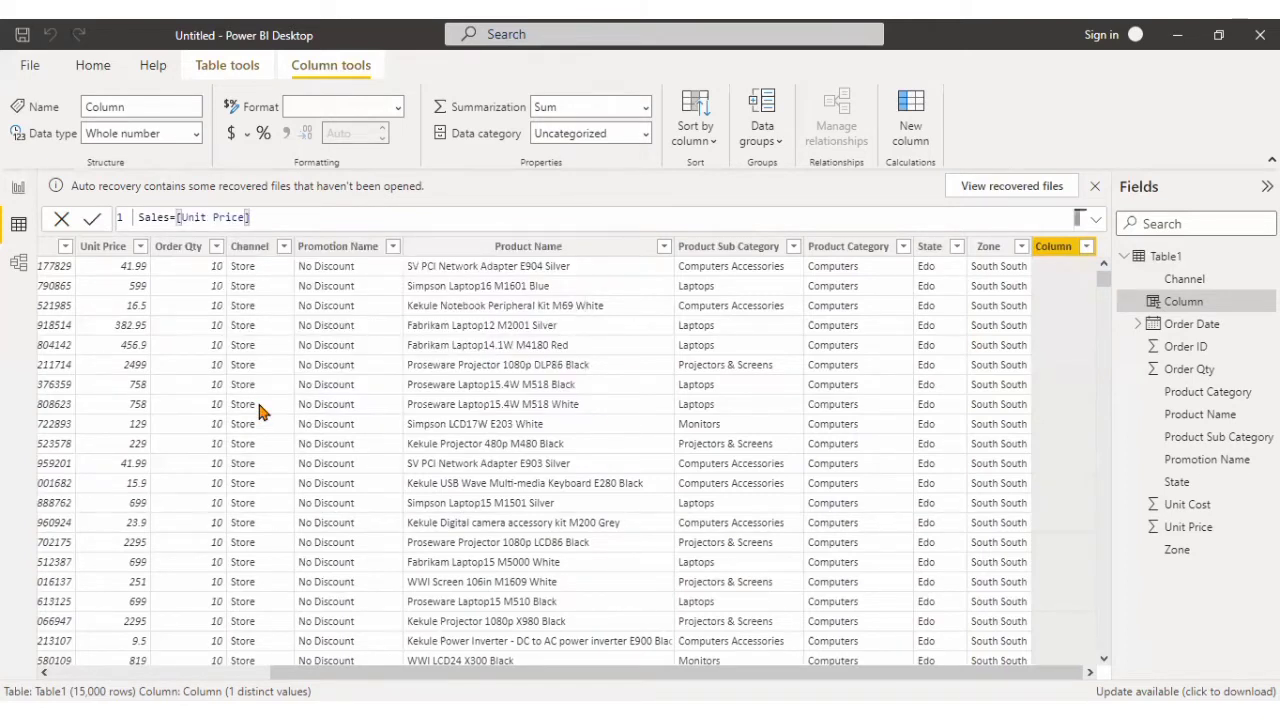
pyautogui.write('*[')
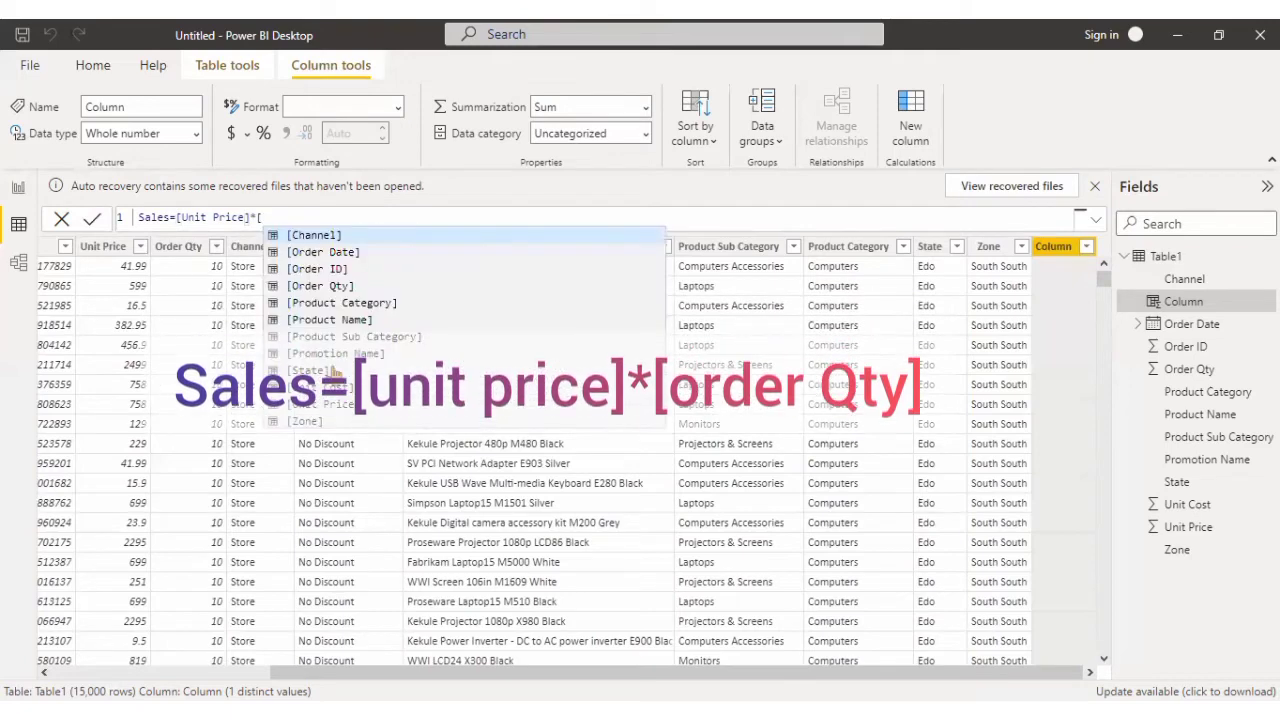
pyautogui.doubleClick(329, 287)
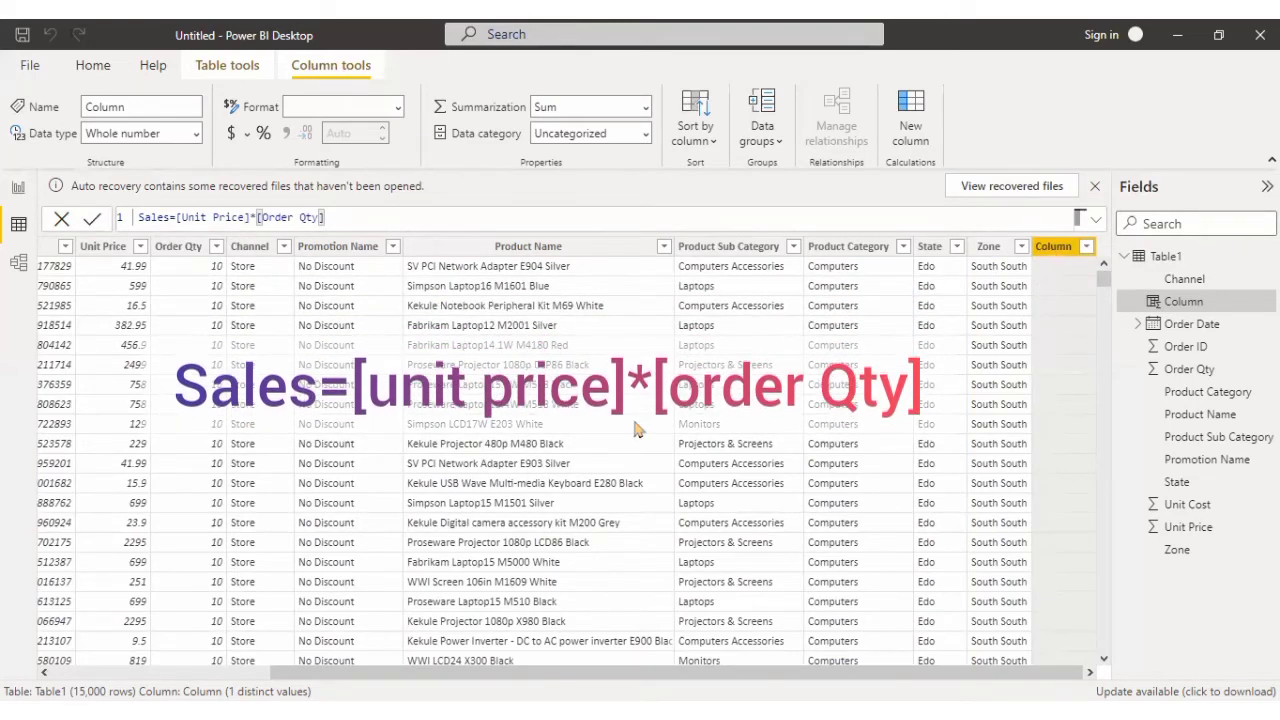
pyautogui.press('Return')
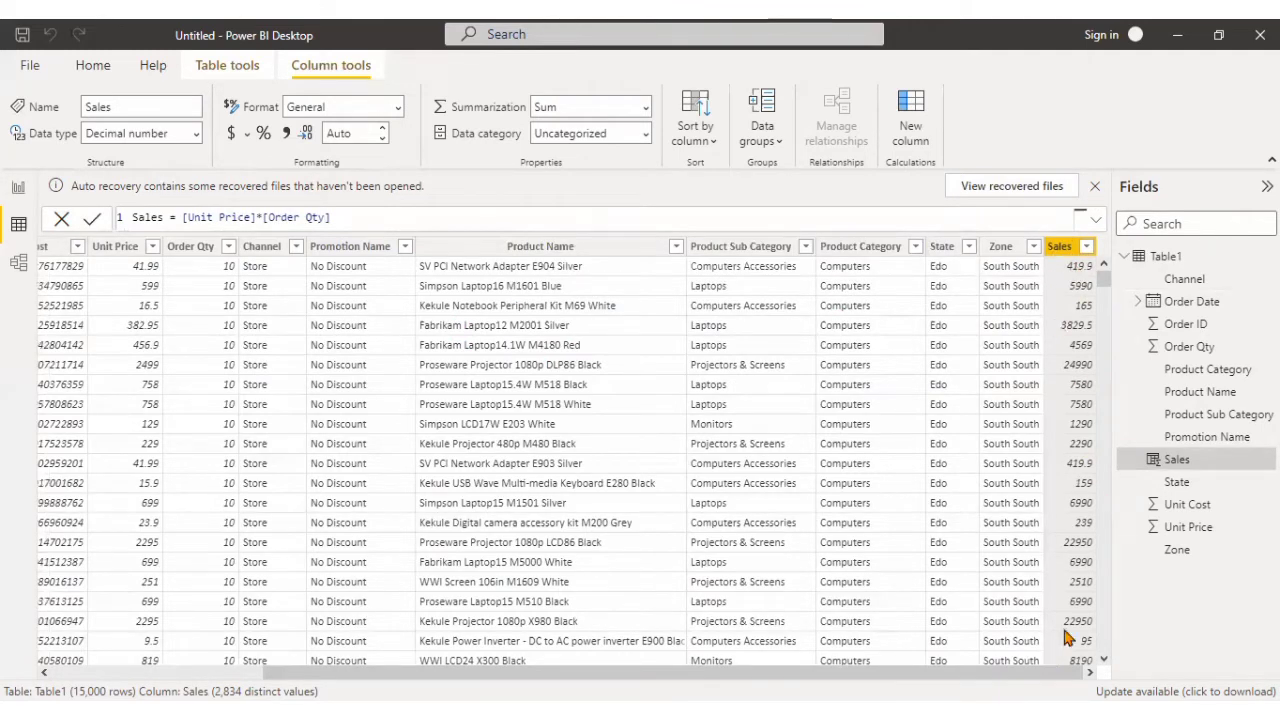
# Add another calculated column to Table1 and name it Total cost.
pyautogui.moveTo(940, 673)
pyautogui.mouseDown()
pyautogui.moveTo(899, 673)
pyautogui.moveTo(940, 673)
pyautogui.mouseUp()
pyautogui.click(914, 131)
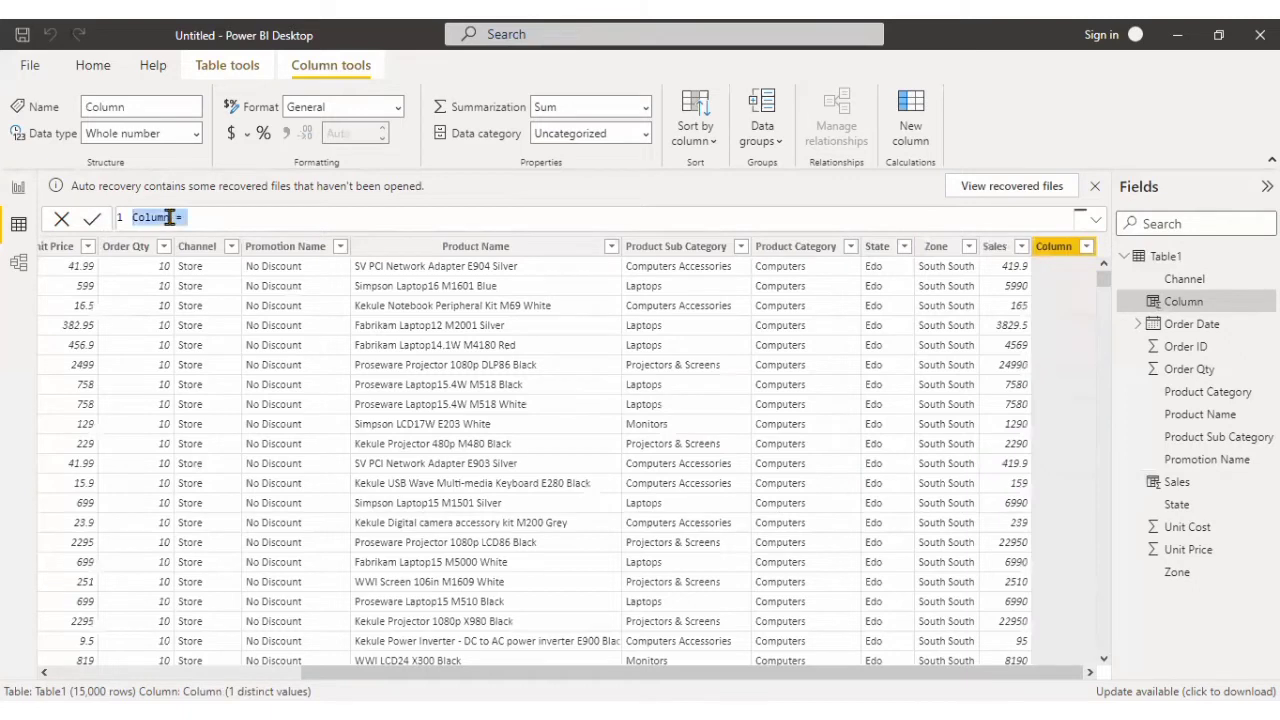
pyautogui.click(170, 217)
pyautogui.press('BackSpace')
pyautogui.press('BackSpace')
pyautogui.press('BackSpace')
pyautogui.press('BackSpace')
pyautogui.press('BackSpace')
pyautogui.press('BackSpace')
pyautogui.write('Total C')
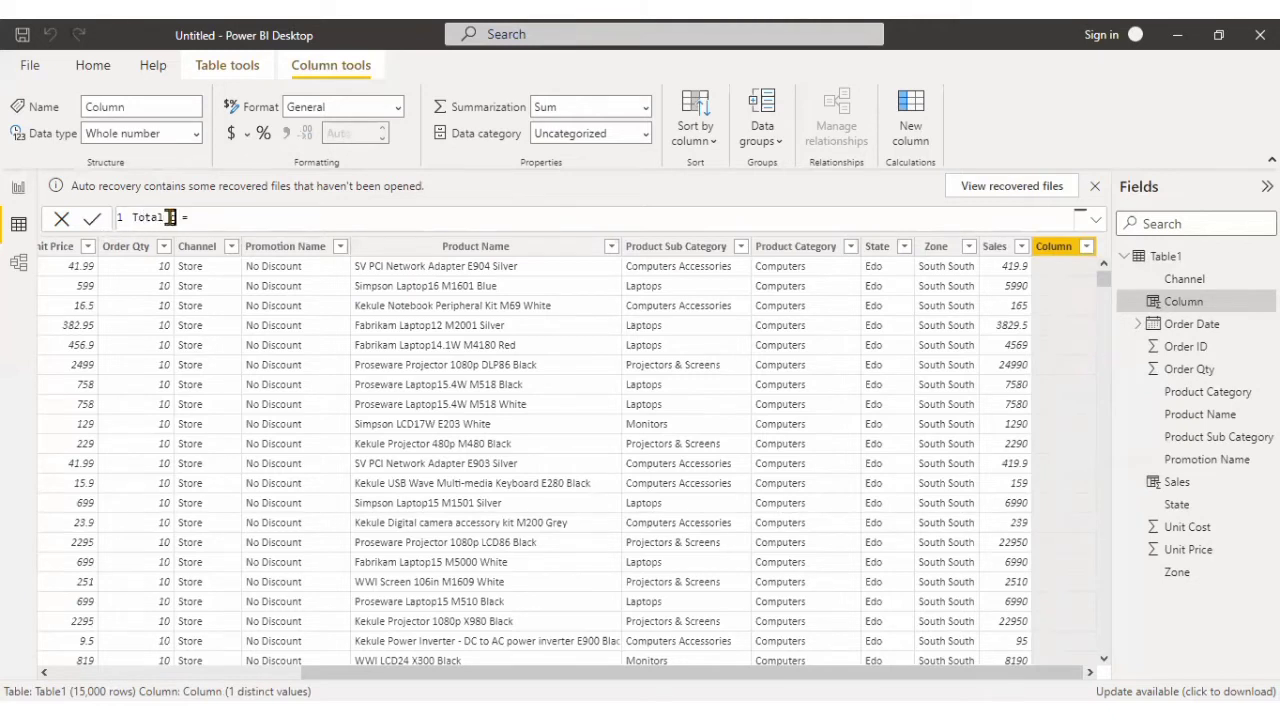
pyautogui.write('ost')
pyautogui.write('[')
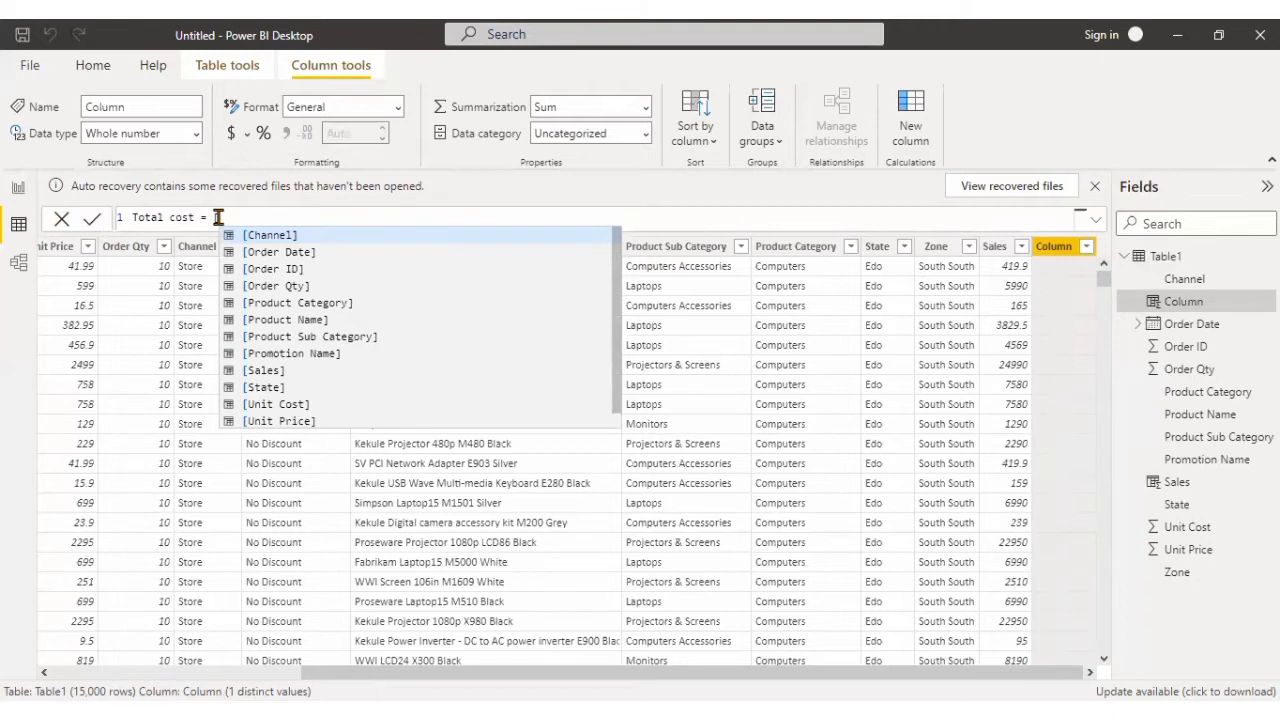
pyautogui.write('or')
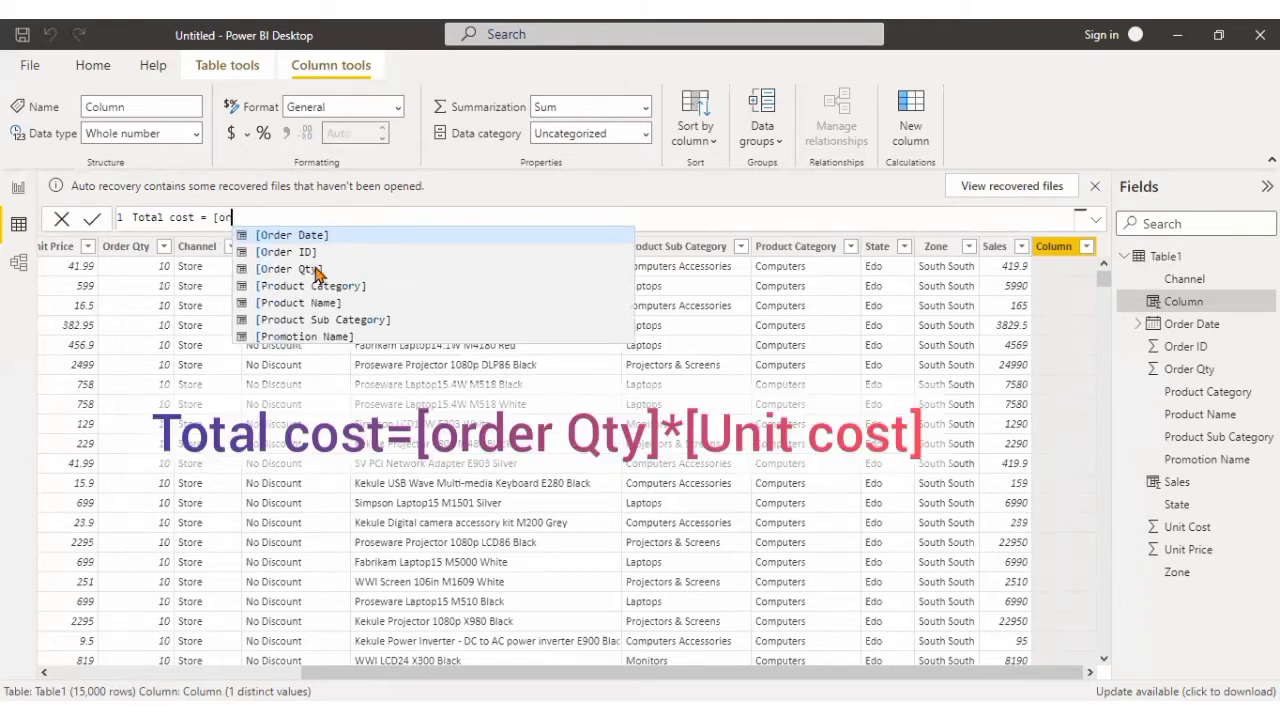
# Define the Total cost column as [Order Qty] * [Unit Cost].
pyautogui.click(316, 272)
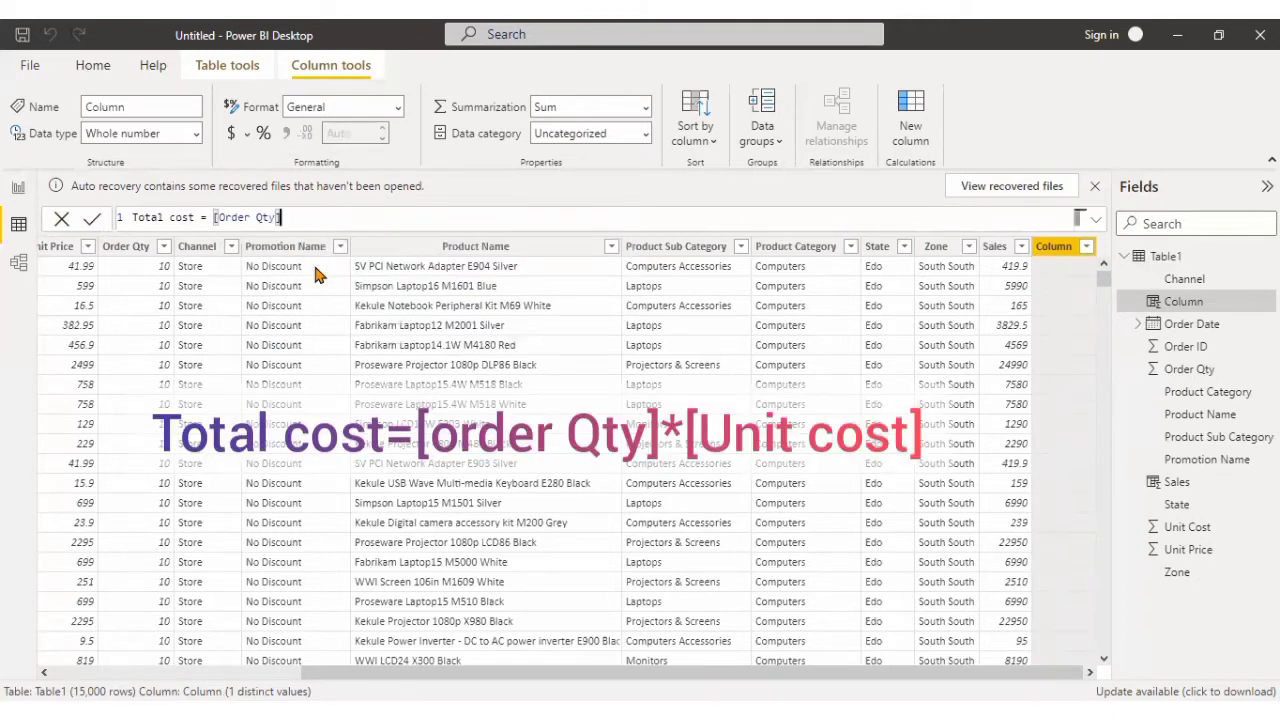
pyautogui.write('*')
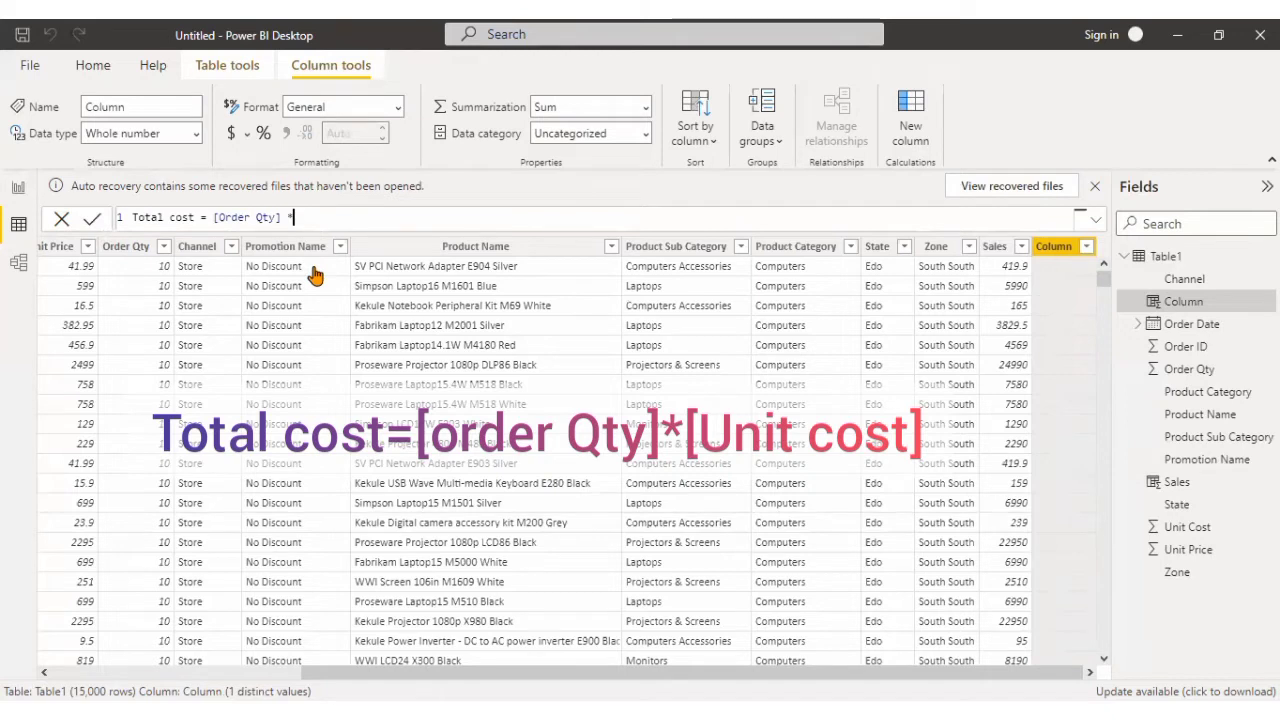
pyautogui.write(' [u')
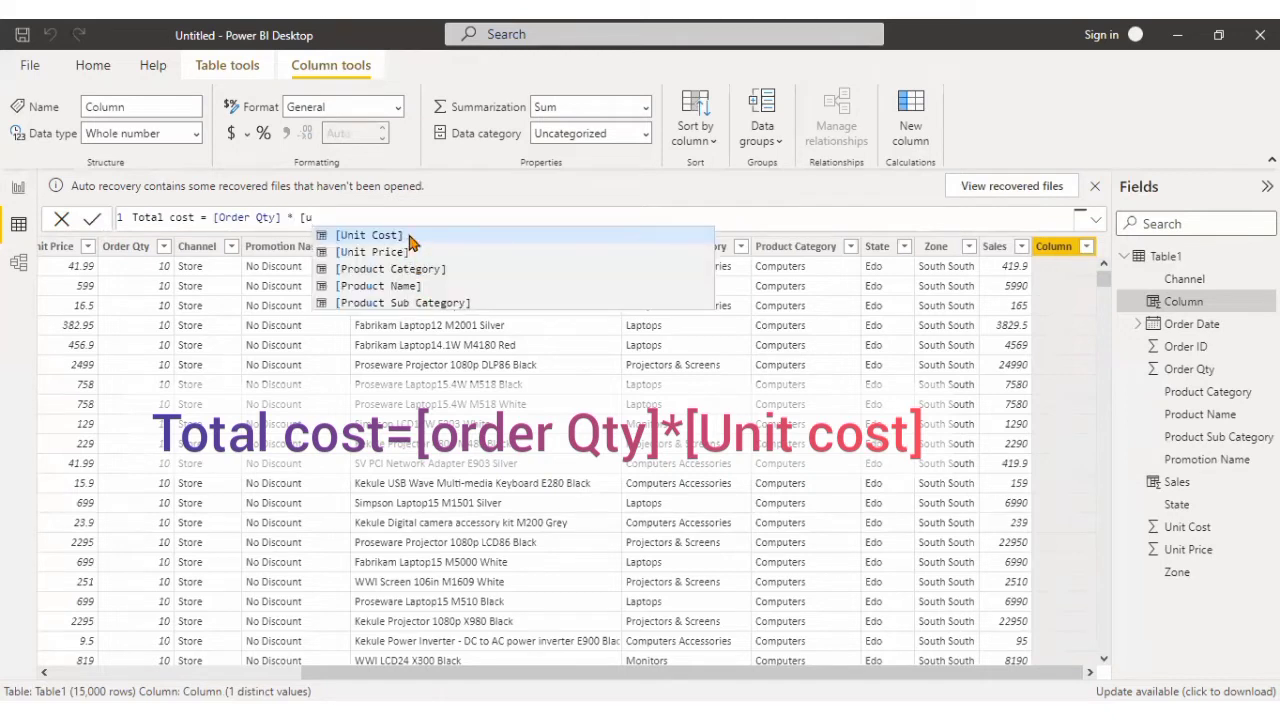
pyautogui.click(408, 238)
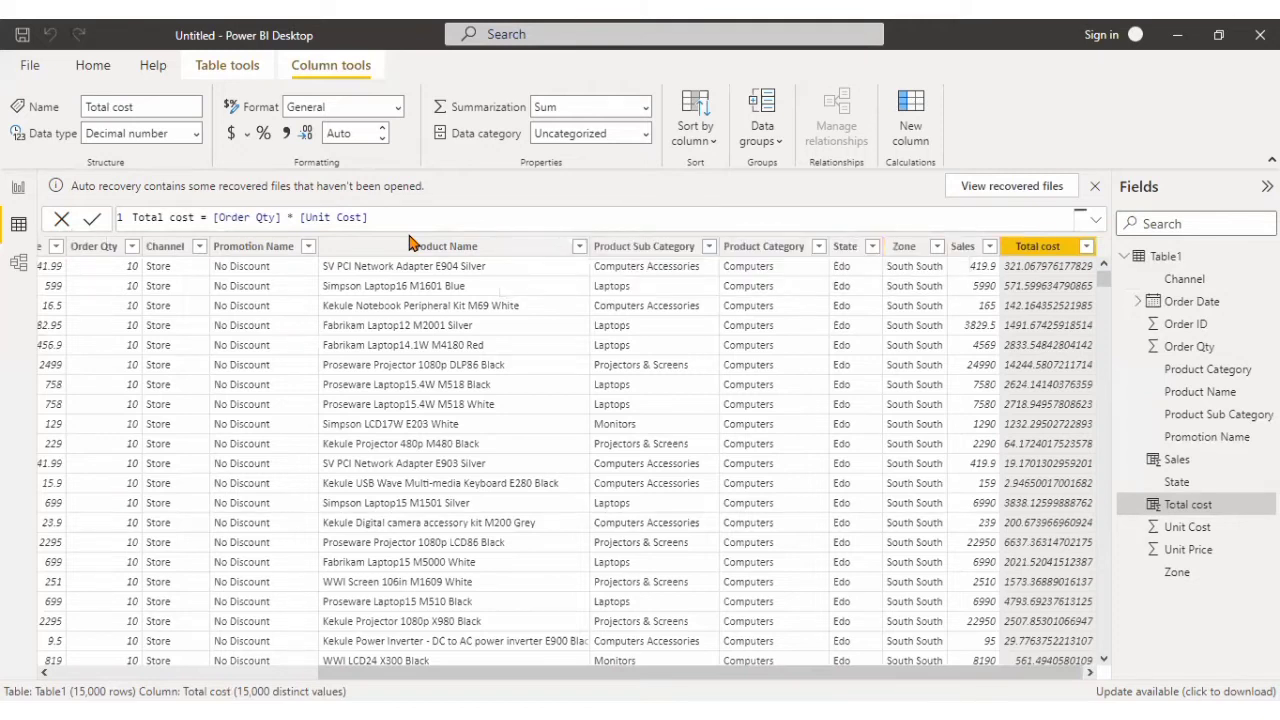
# Add a third calculated column to Table1 and name it Profit.
pyautogui.click(913, 118)
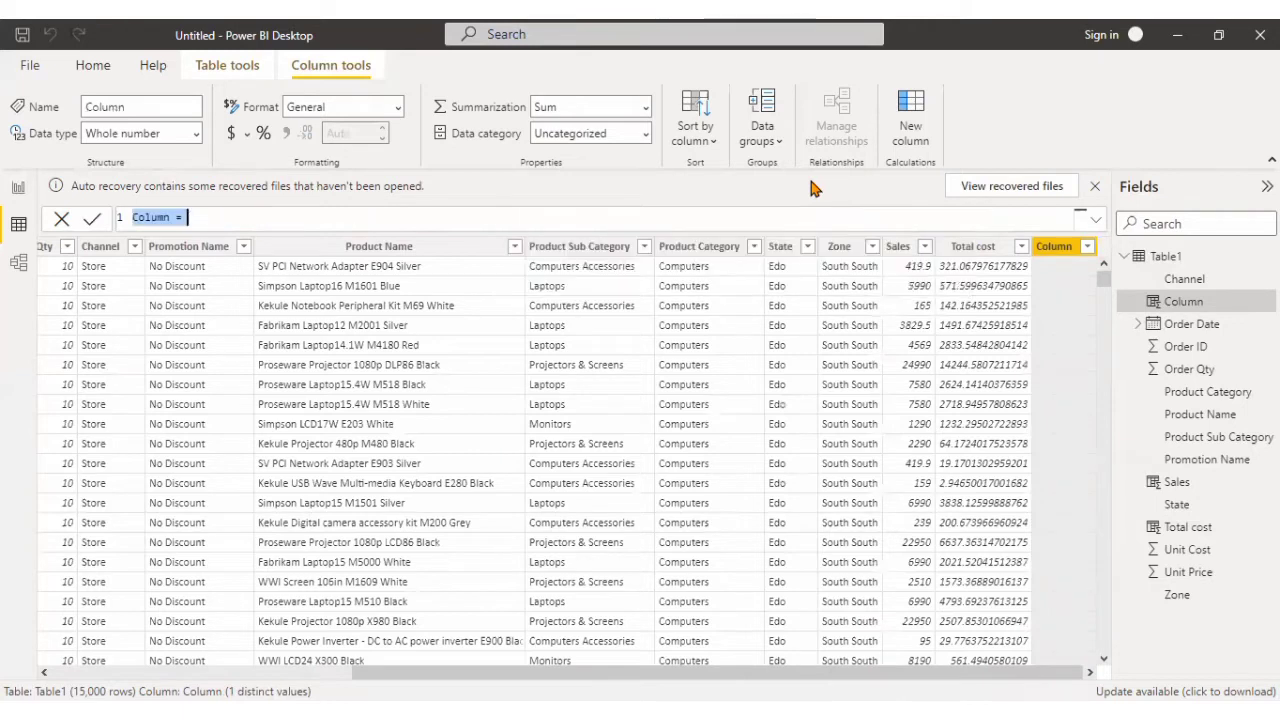
pyautogui.tripleClick(178, 216)
pyautogui.write('Colu')
pyautogui.press('BackSpace')
pyautogui.press('BackSpace')
pyautogui.press('BackSpace')
pyautogui.press('BackSpace')
pyautogui.write('Profit = ')
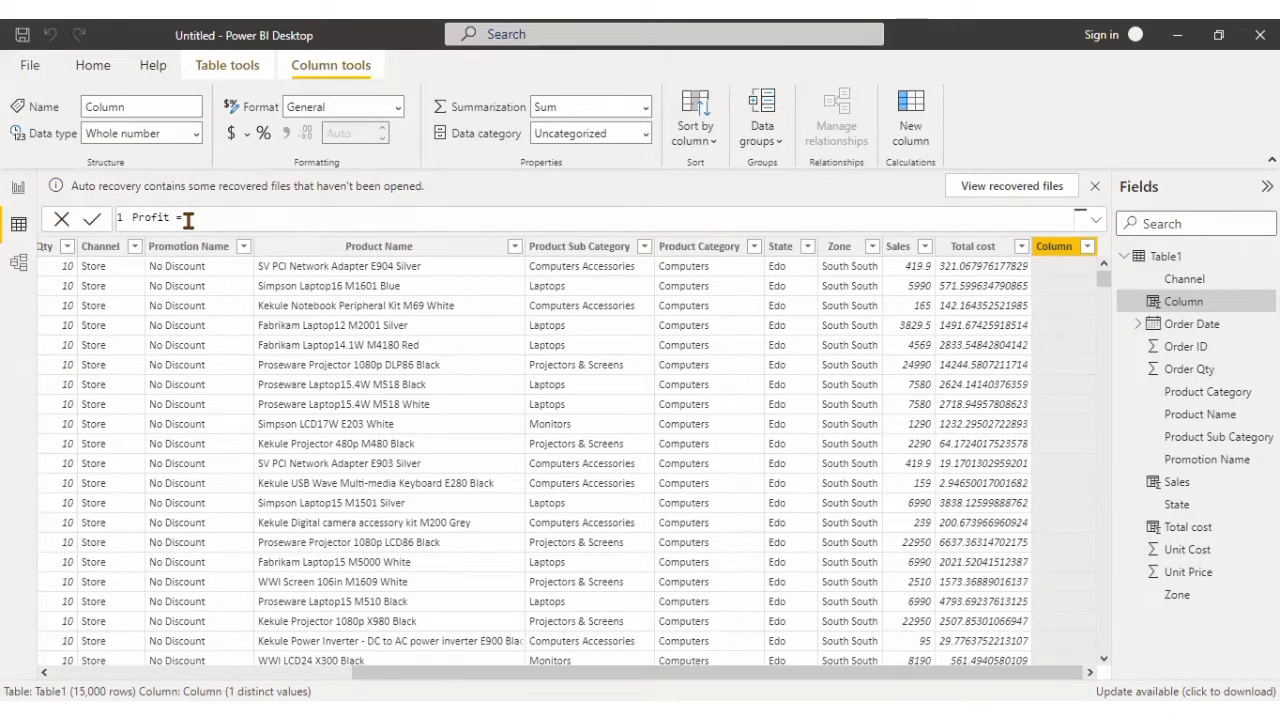
pyautogui.write('[')
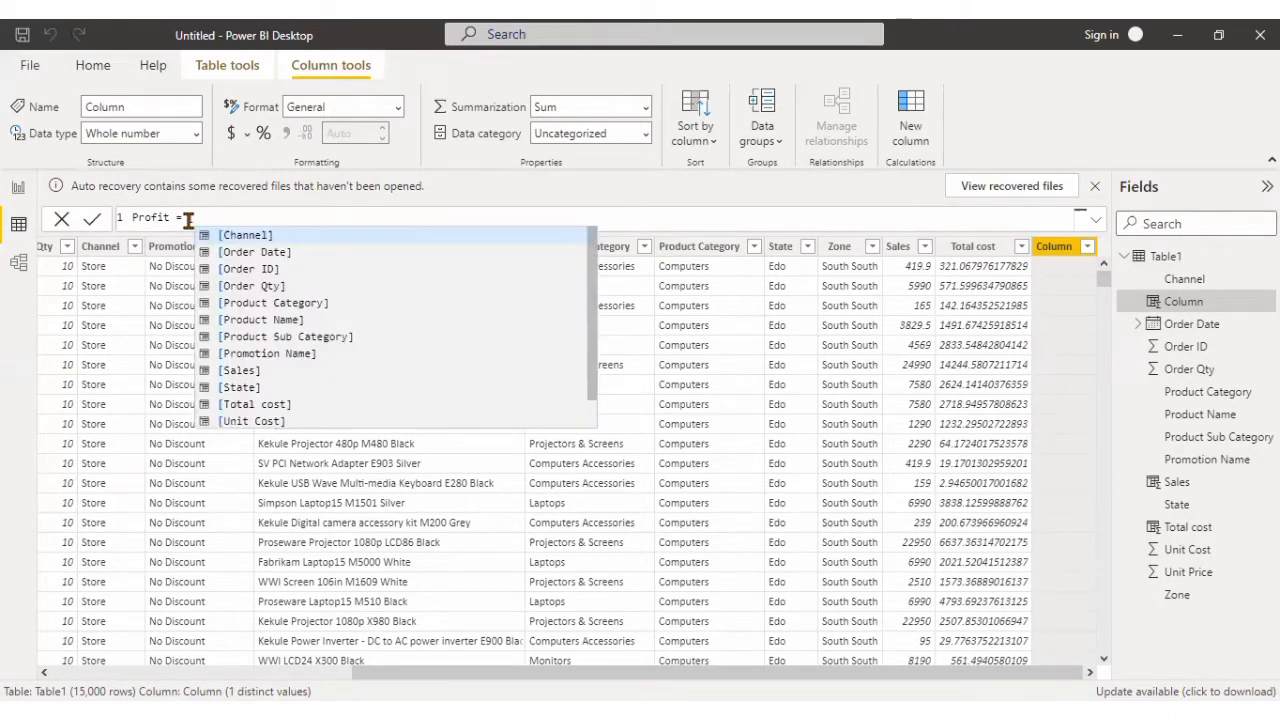
pyautogui.write('sale')
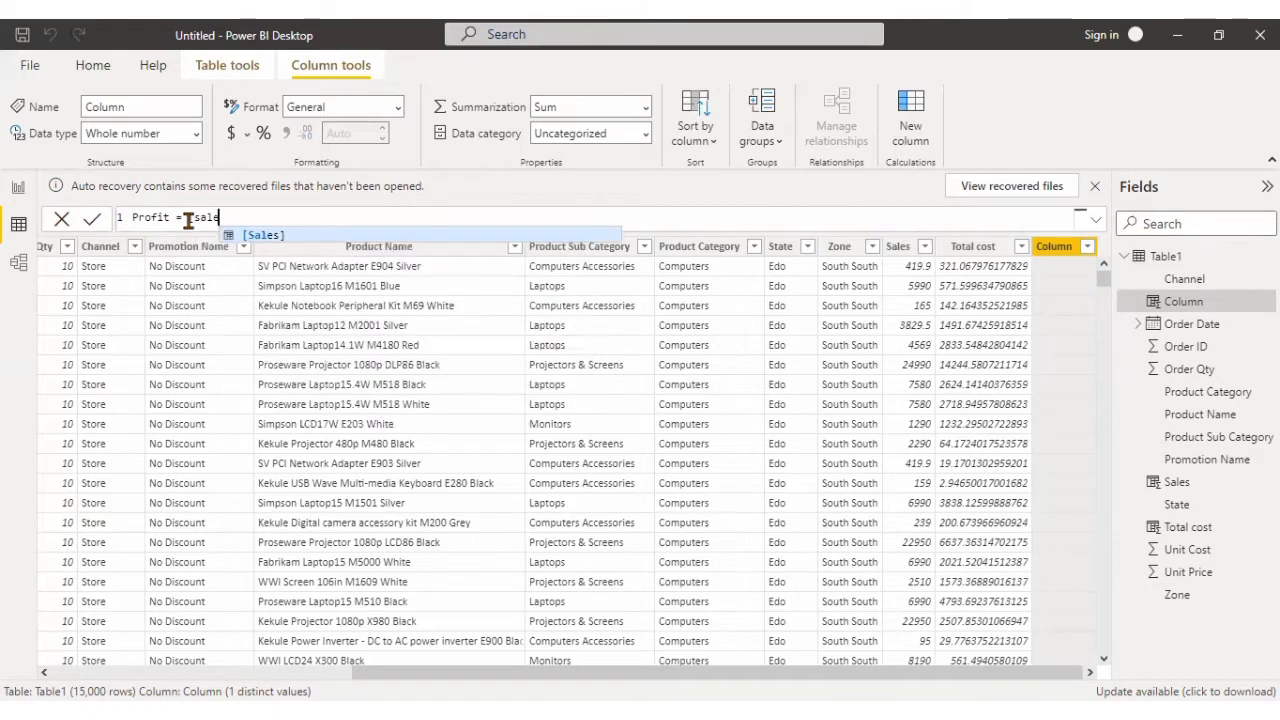
pyautogui.write('s')
# Define the Profit column as [Sales]-[Total cost] and apply the formula.
pyautogui.click(263, 232)
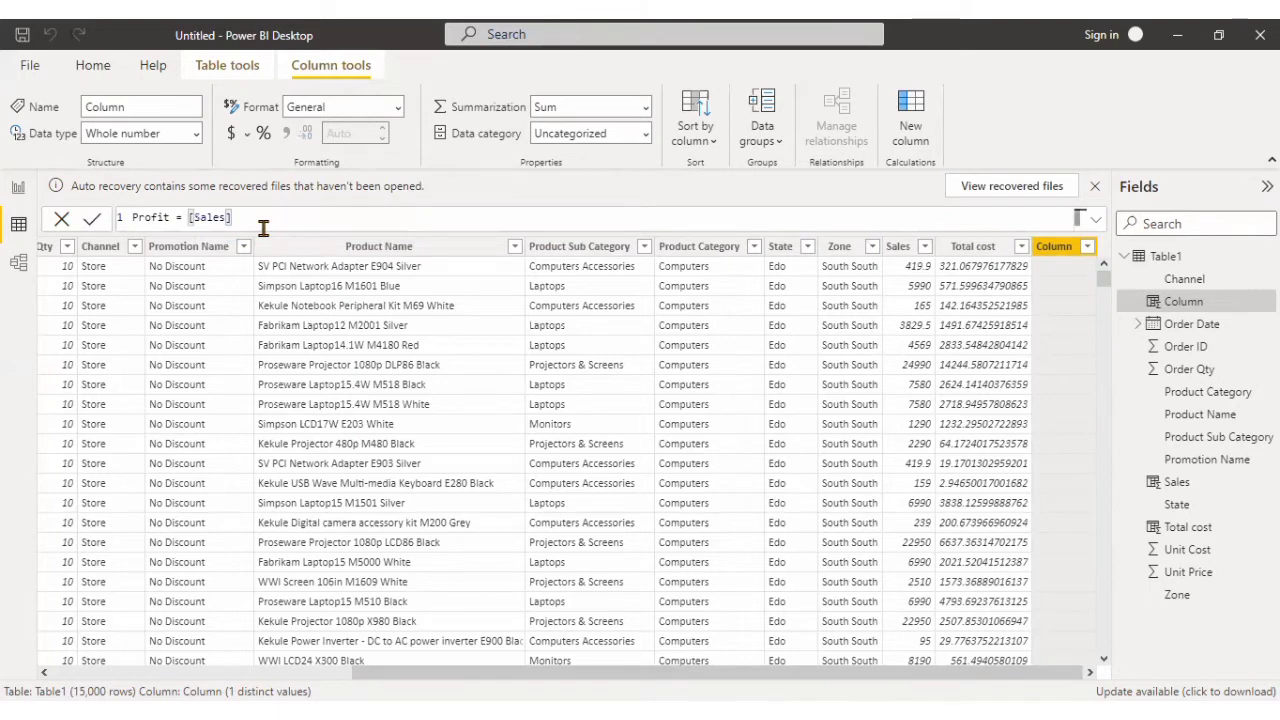
pyautogui.write('-[')
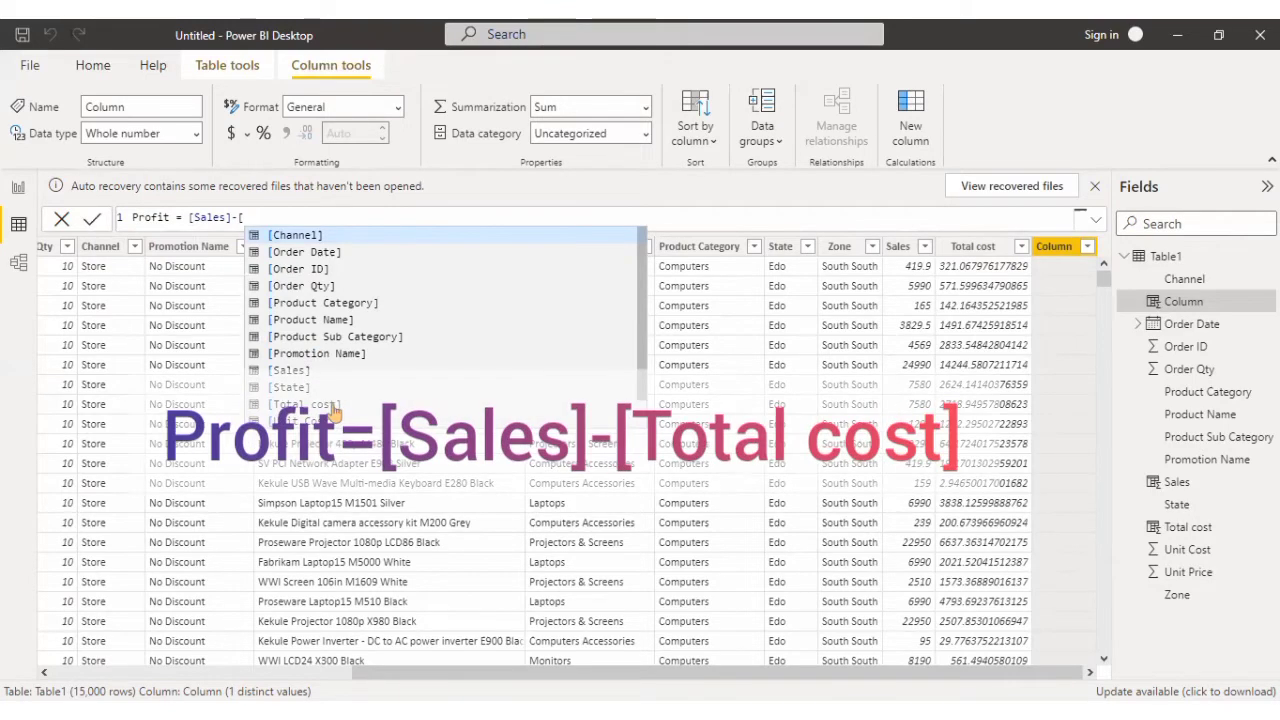
pyautogui.click(335, 410)
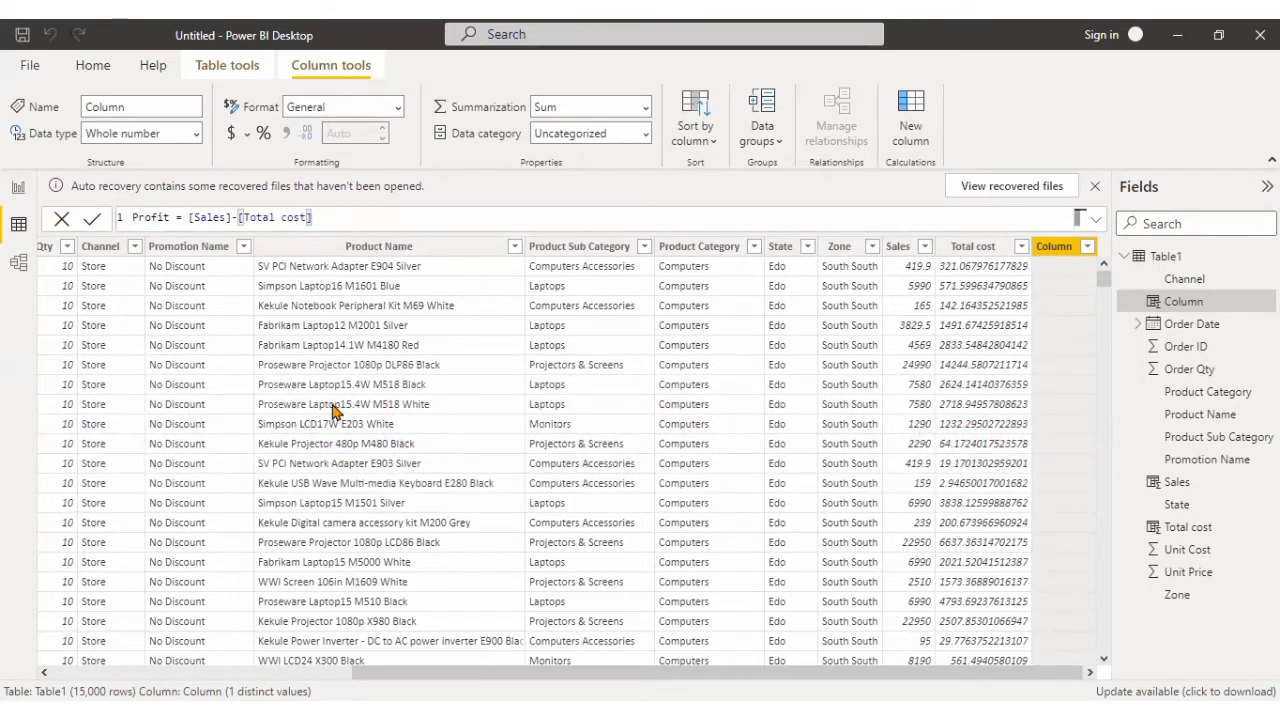
pyautogui.press('Return')
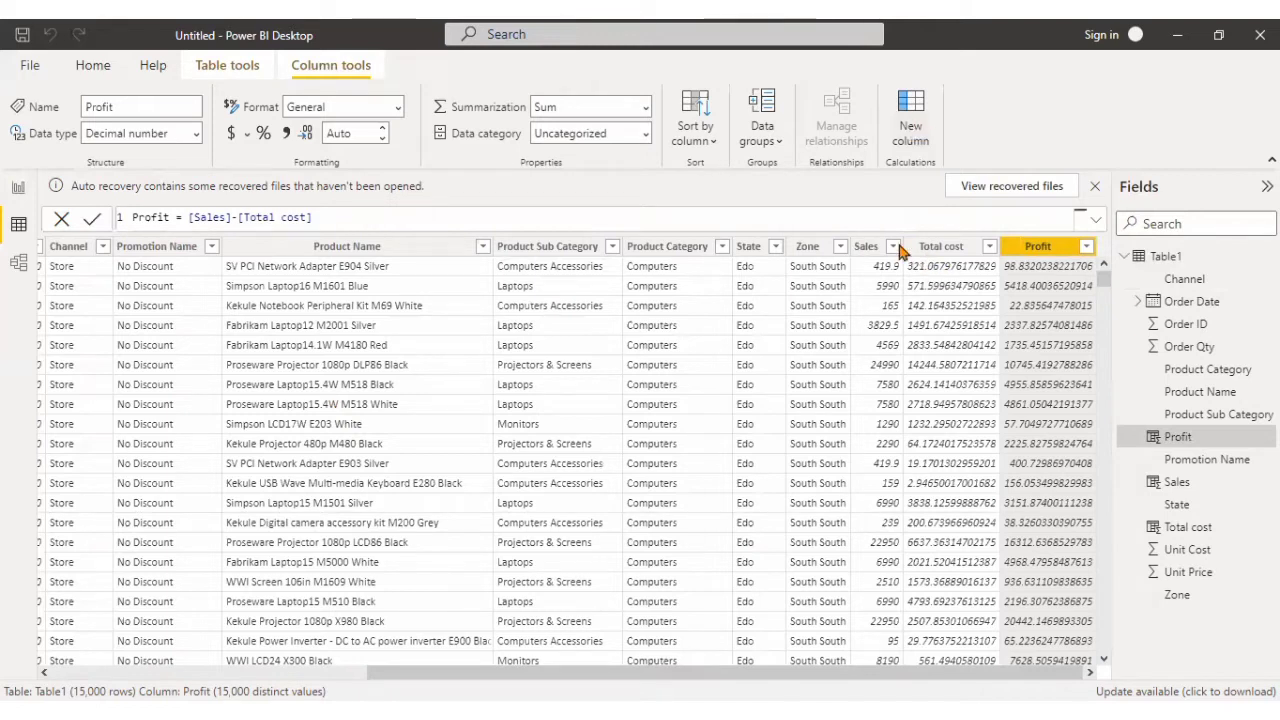
# Add a fourth calculated column to Table1 and name it Status.
pyautogui.click(873, 257)
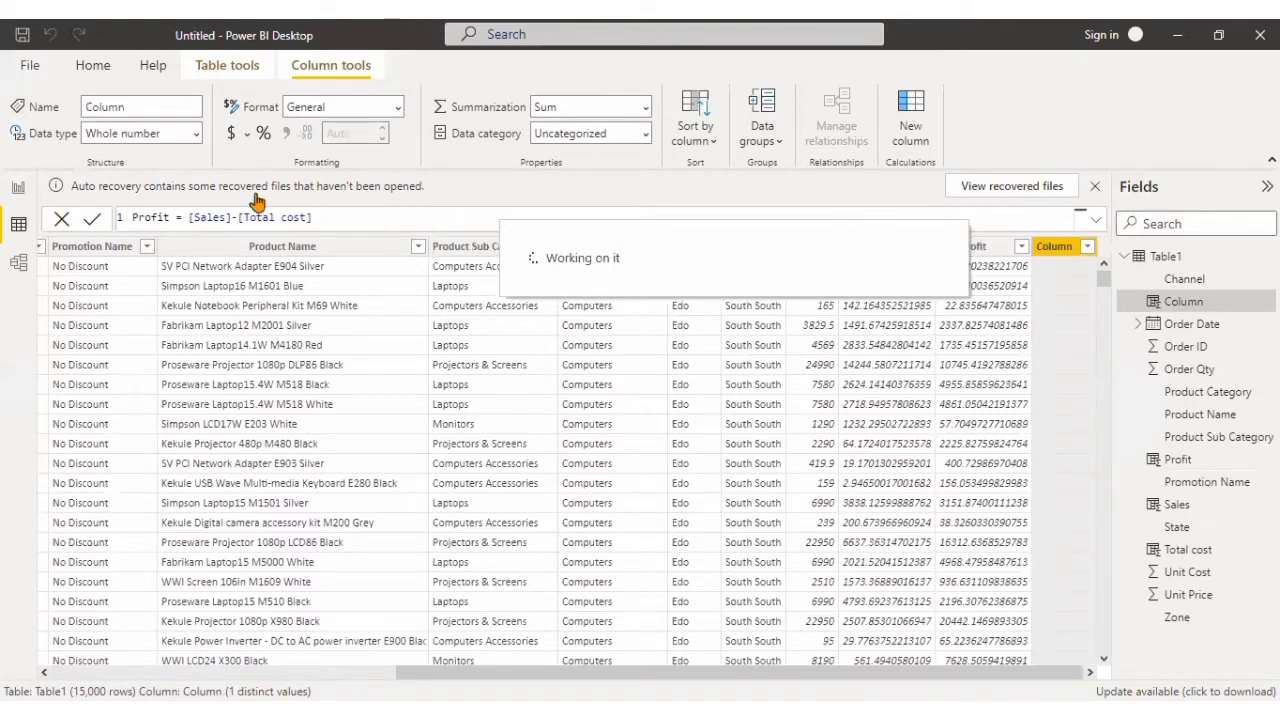
pyautogui.click(174, 217)
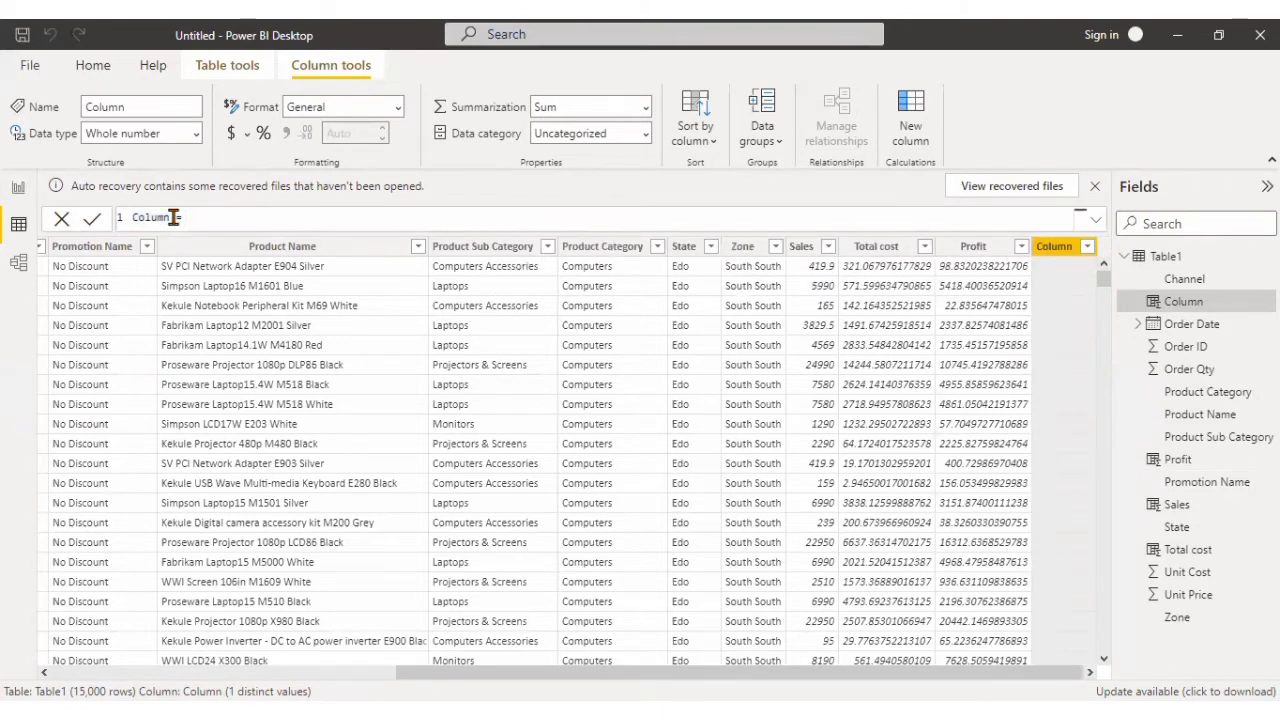
pyautogui.hotkey('ctrl', 'BackSpace')
pyautogui.write('Status =')
# Begin the Status formula with an IF function whose logical test is [Profit]=0.
pyautogui.write('if')
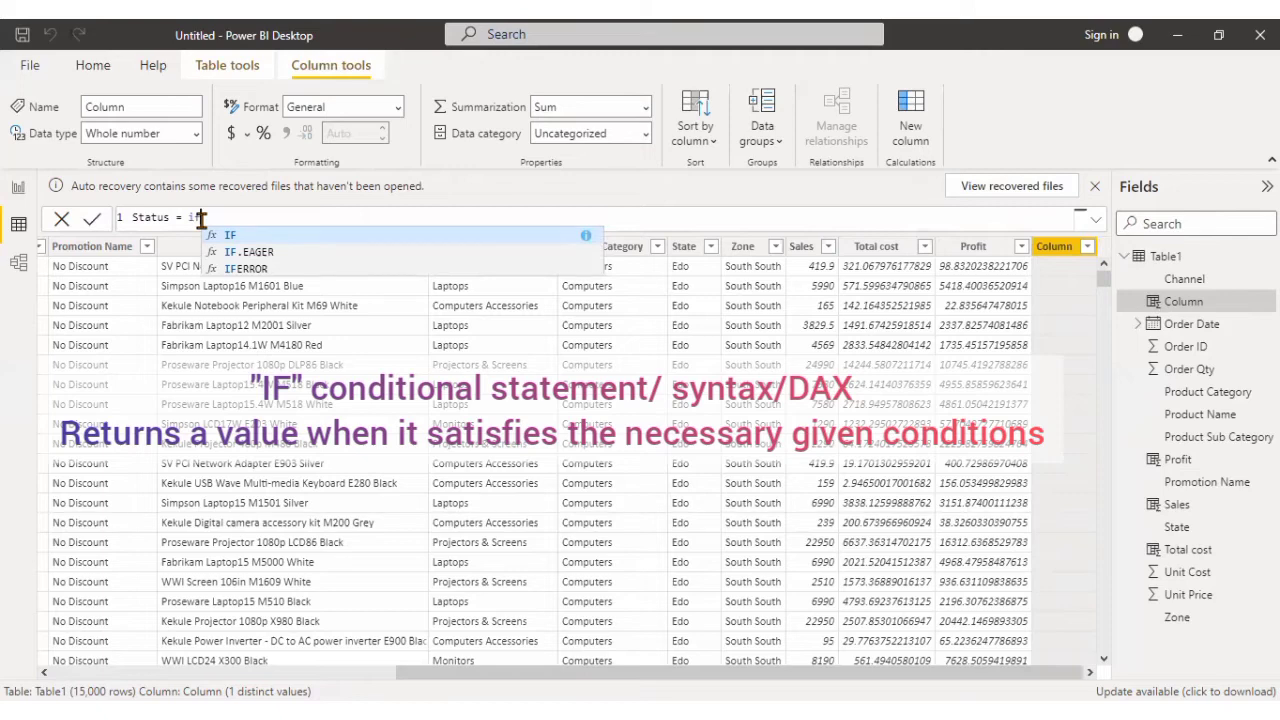
pyautogui.write('[')
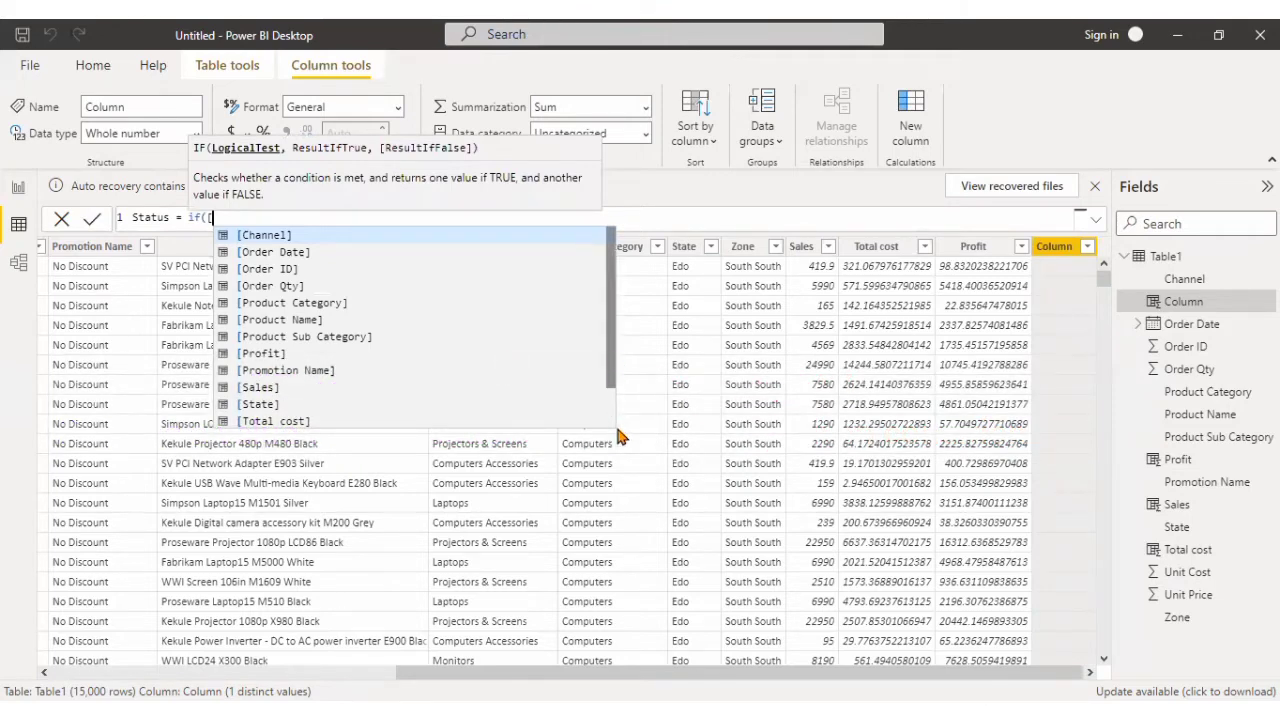
pyautogui.scroll(-1, 617, 425)
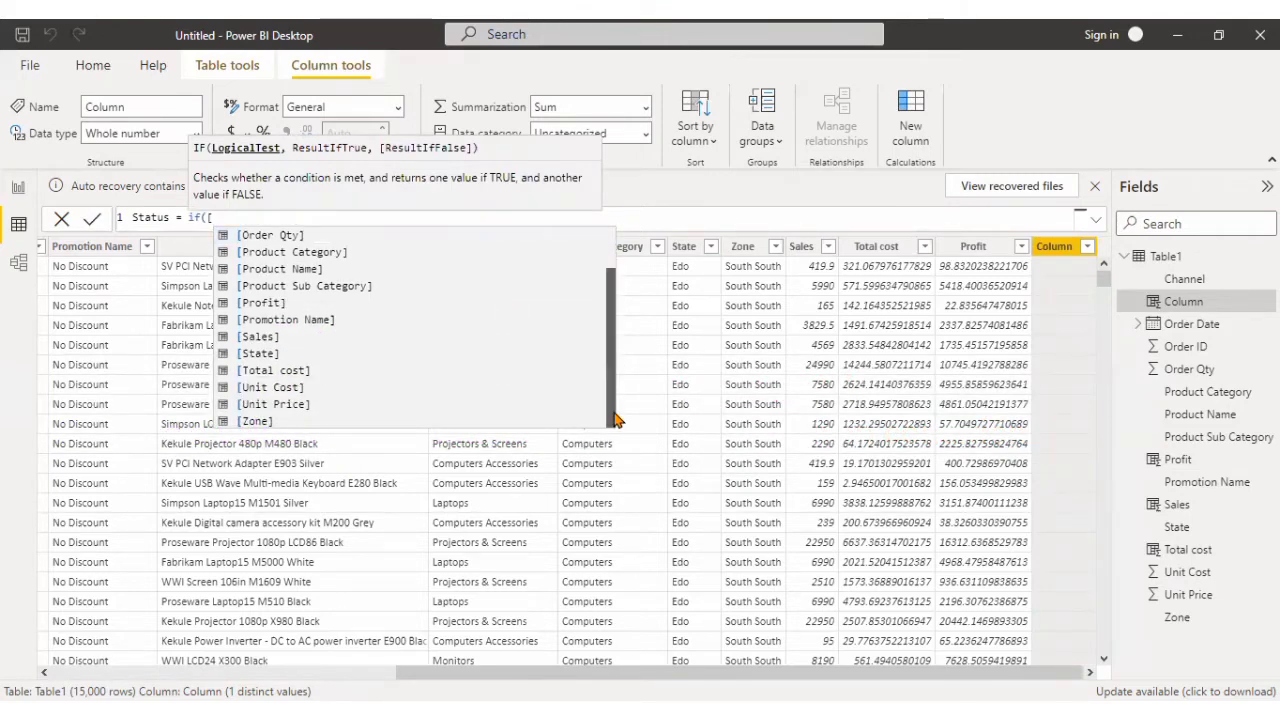
pyautogui.write('p')
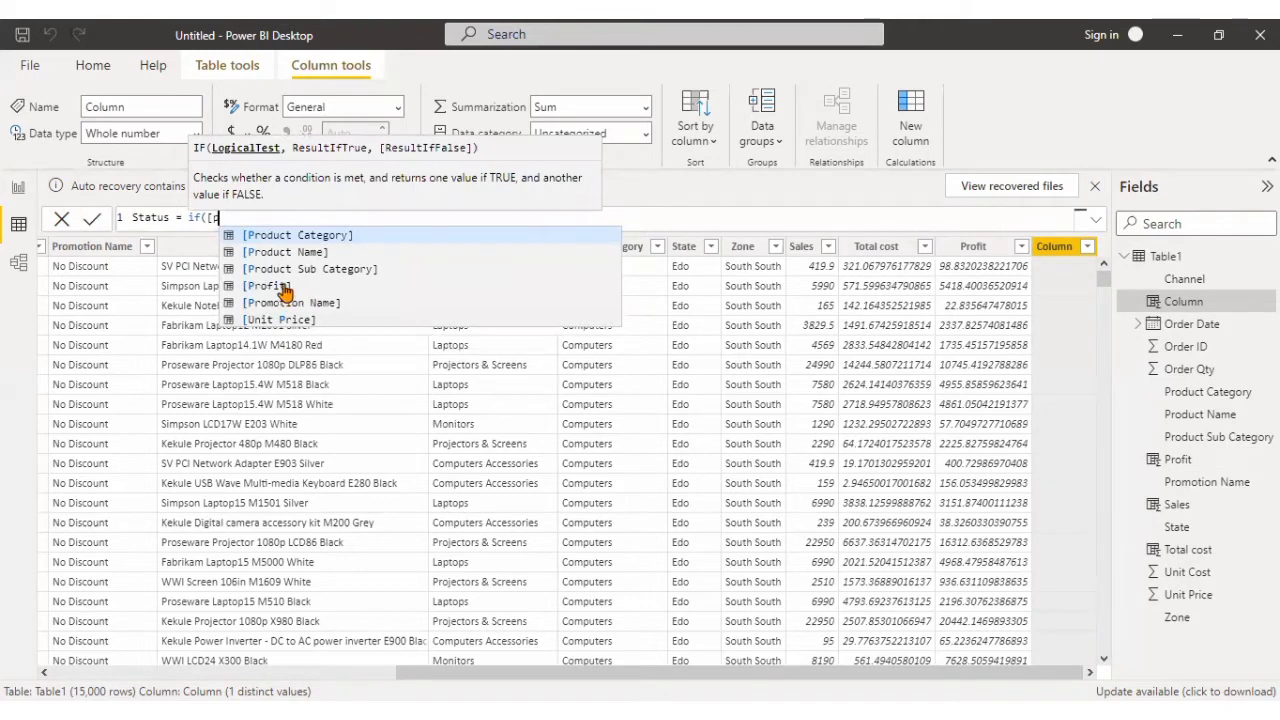
pyautogui.click(285, 290)
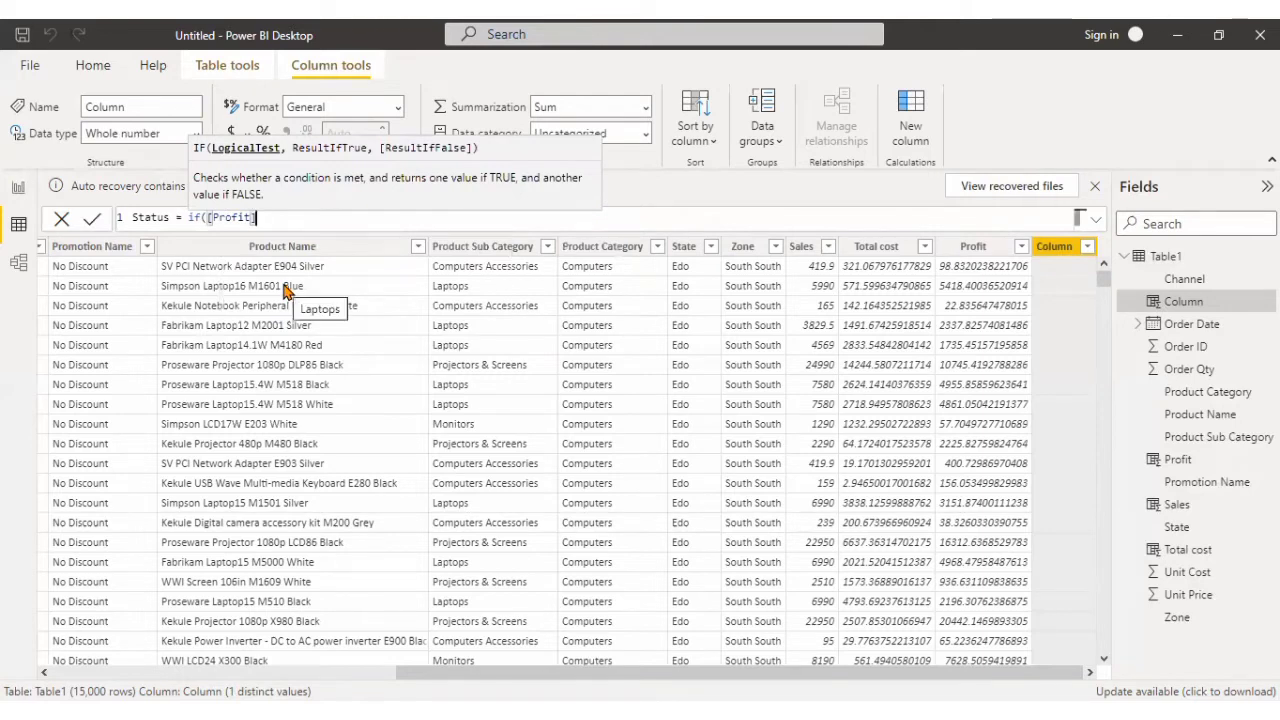
pyautogui.write('=')
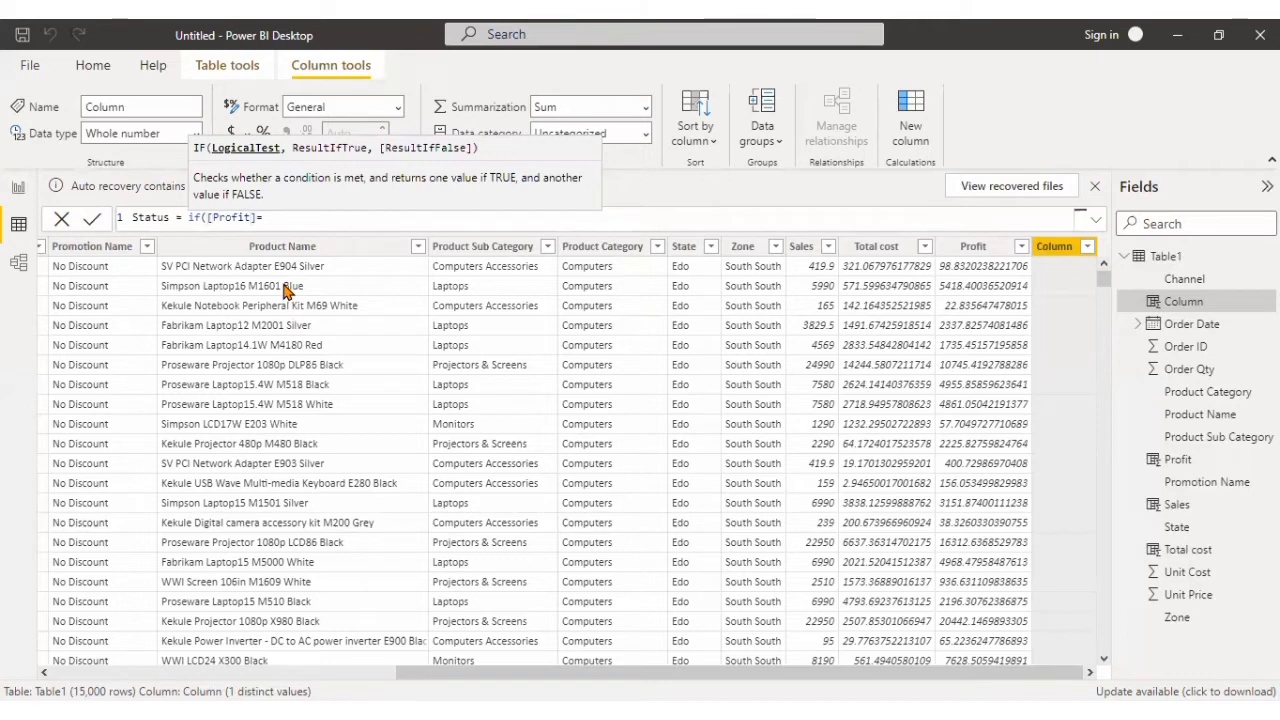
pyautogui.write('0')
pyautogui.write(',')
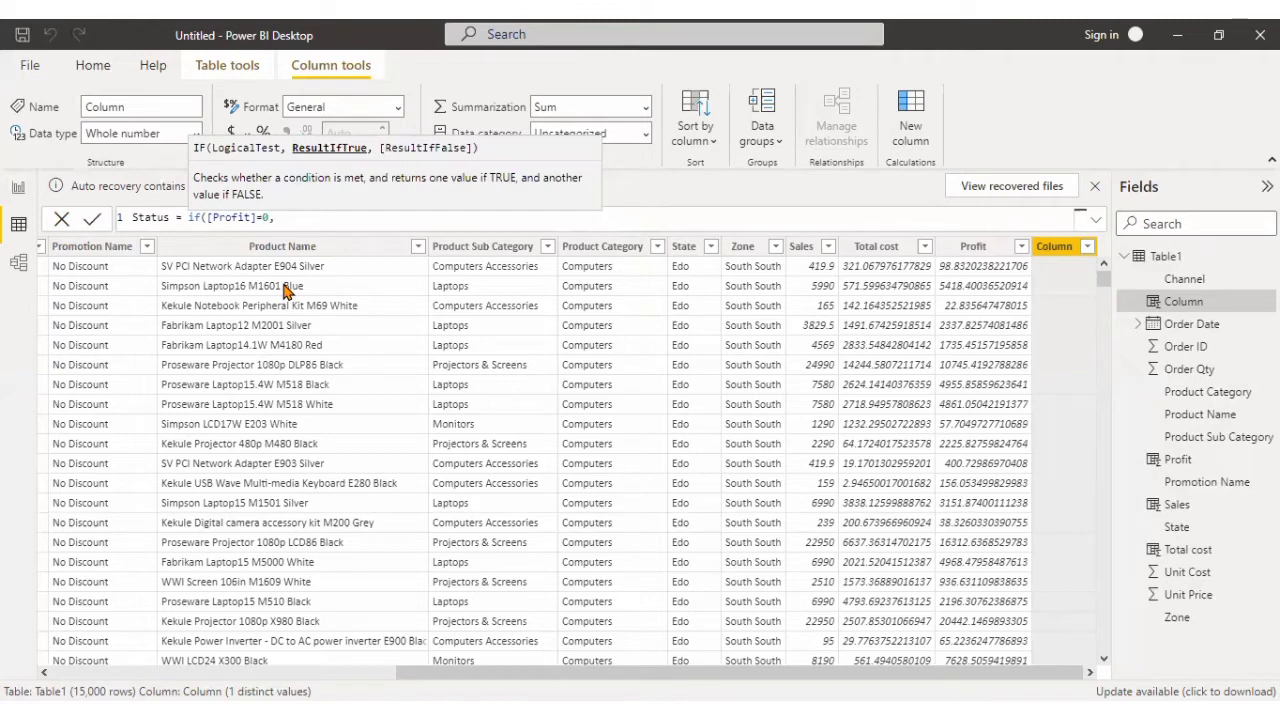
# Complete the IF formula with "loss" as the true result and "Gain" as the false result, and apply it.
pyautogui.write('"loss"')
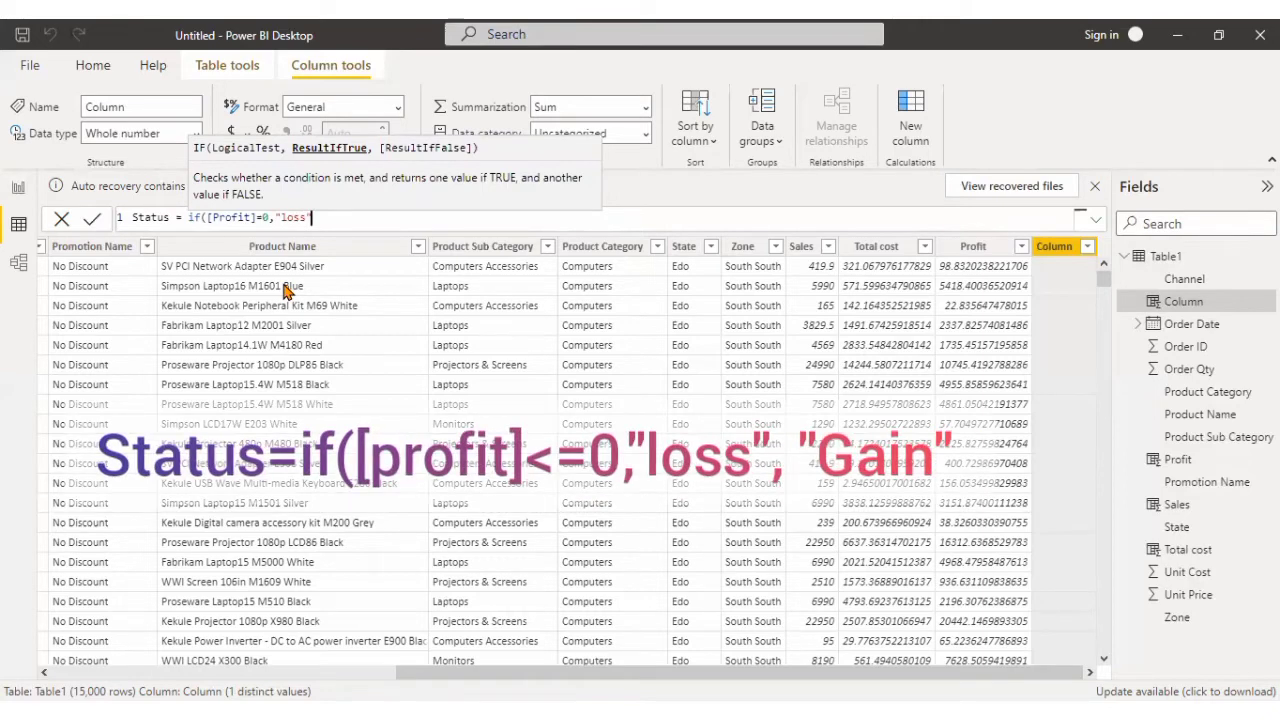
pyautogui.write(',')
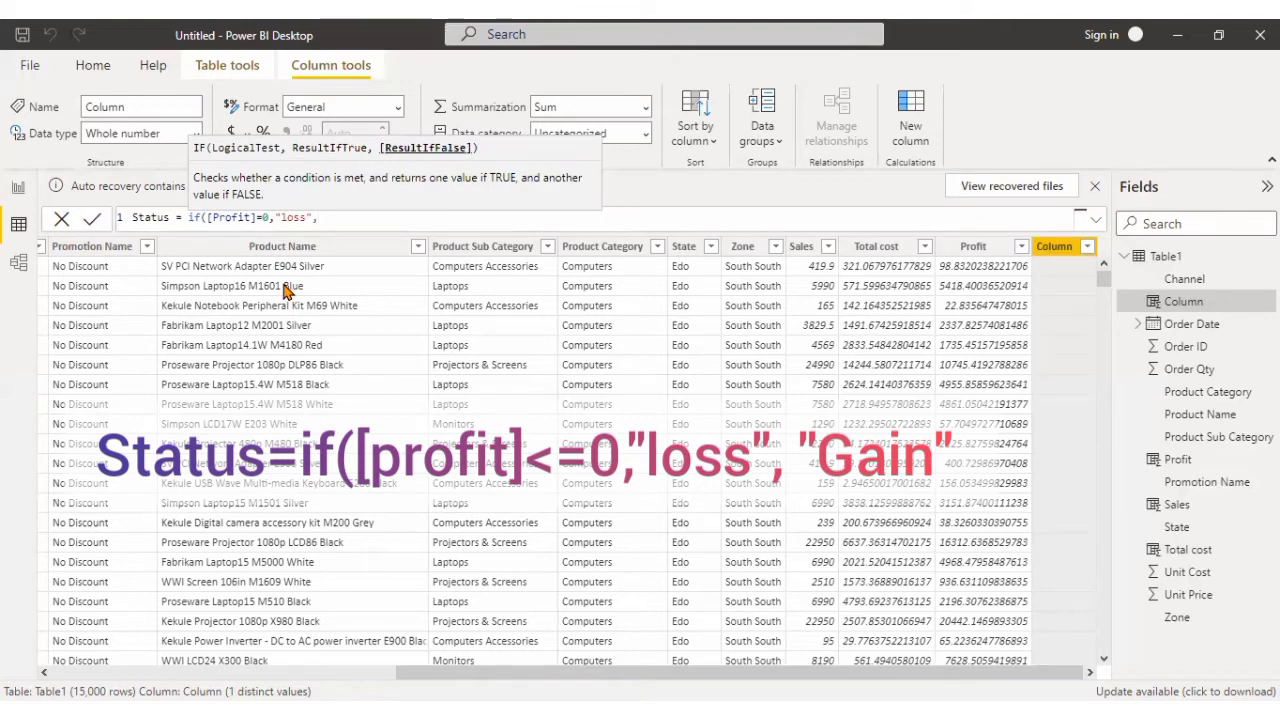
pyautogui.write('"Gain")')
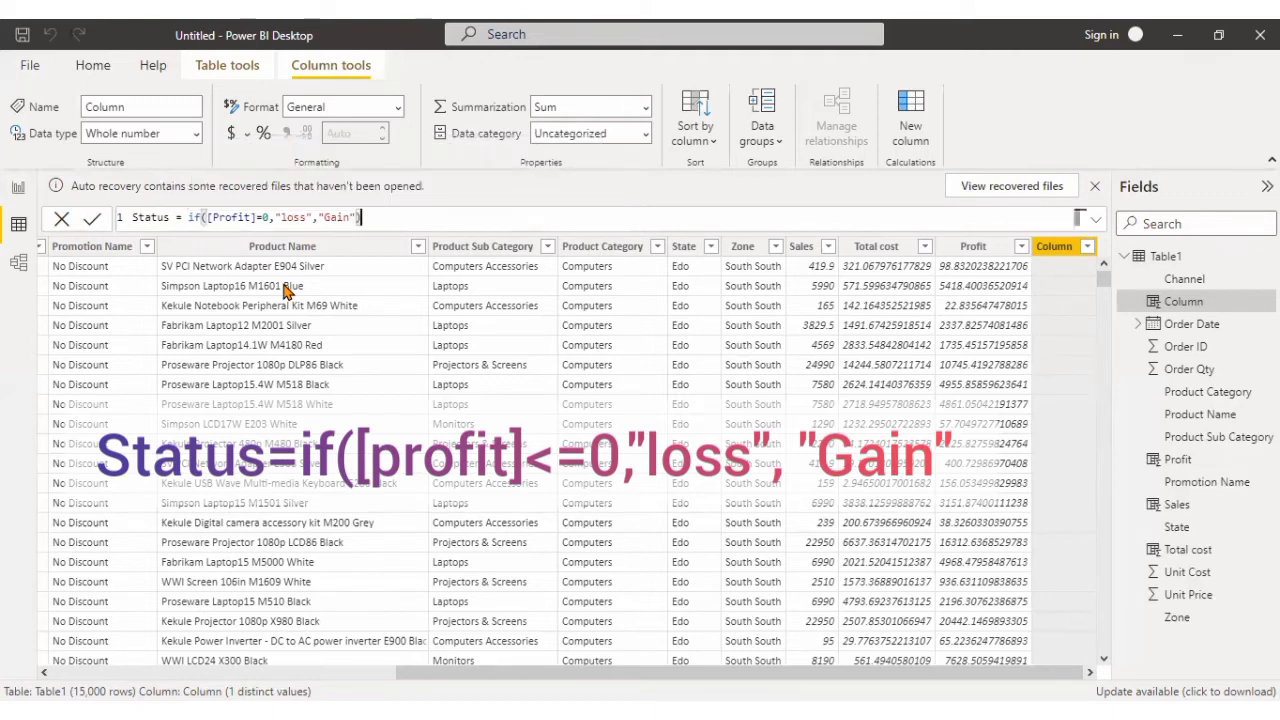
pyautogui.press('Return')
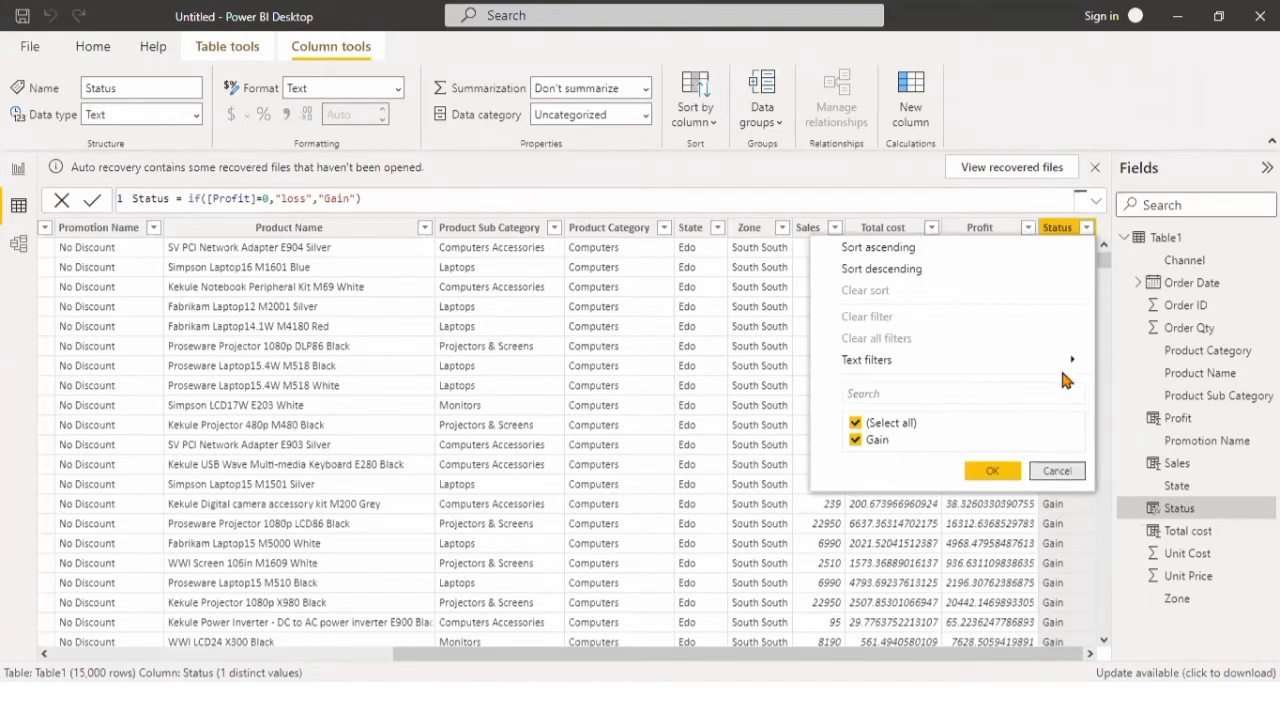
pyautogui.click(1057, 471)
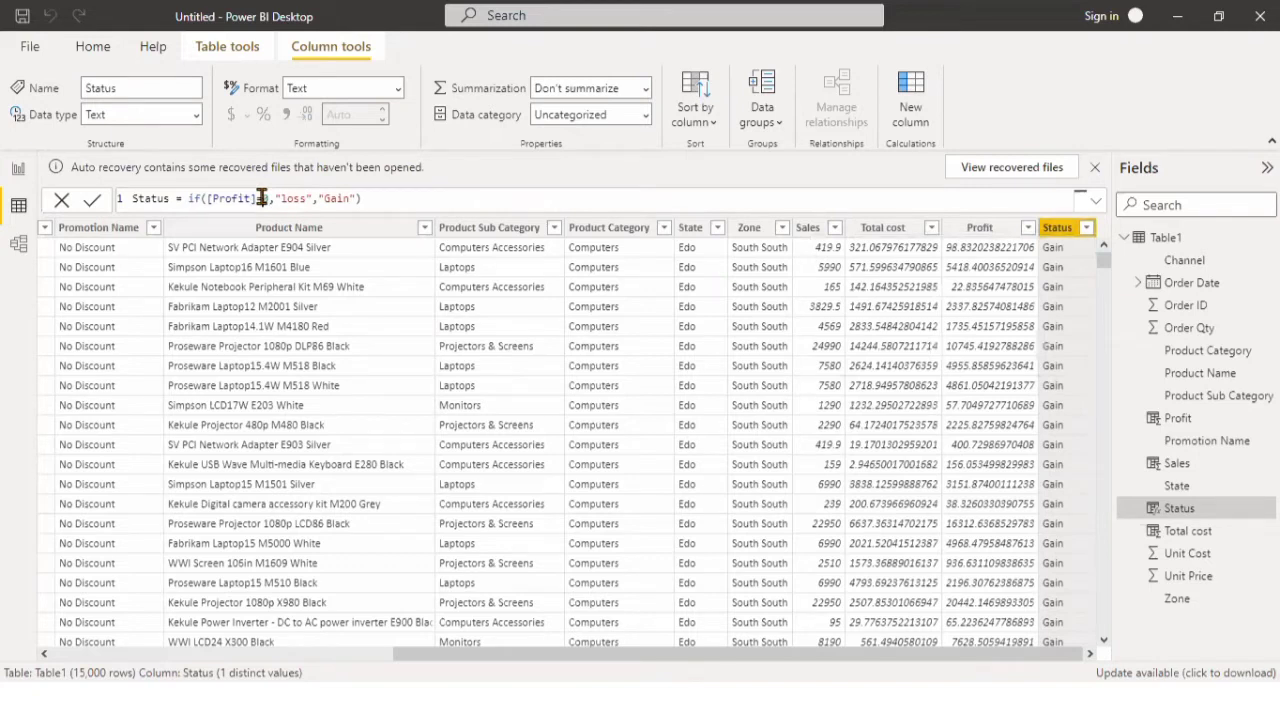
# Change the logical test in the Status formula to [Profit]<0 and apply it.
pyautogui.press('BackSpace')
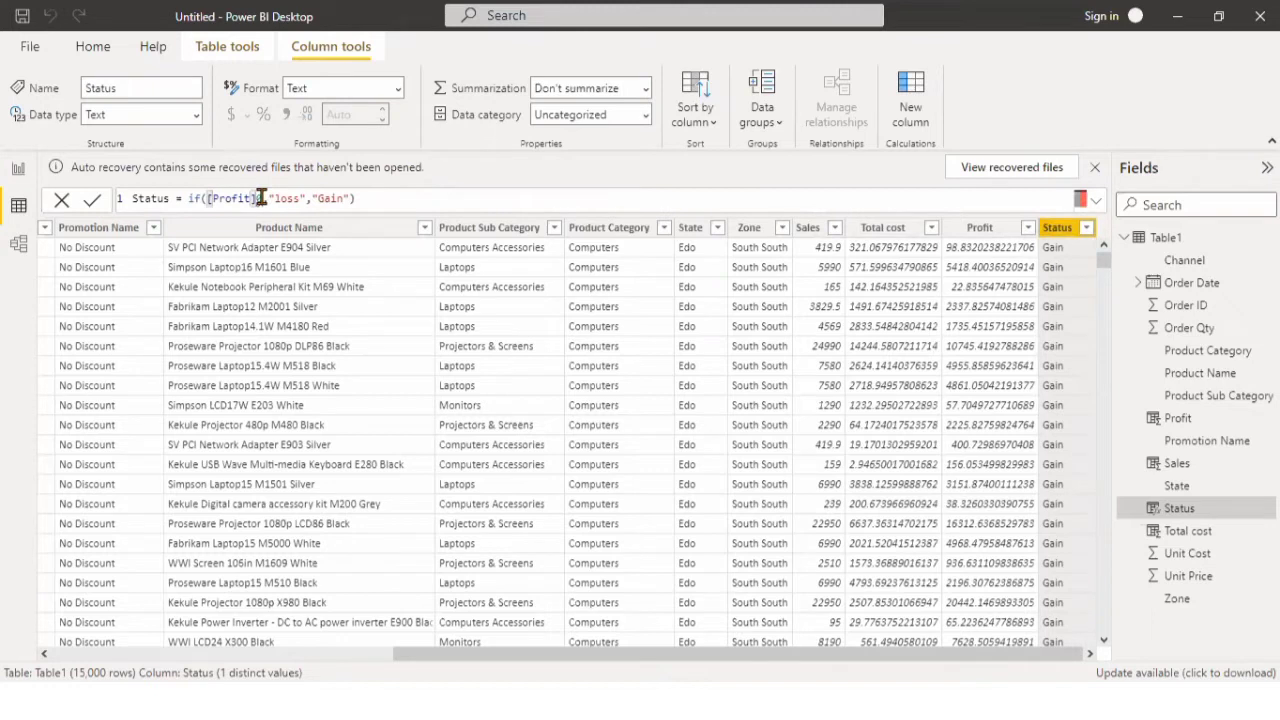
pyautogui.write('<0,')
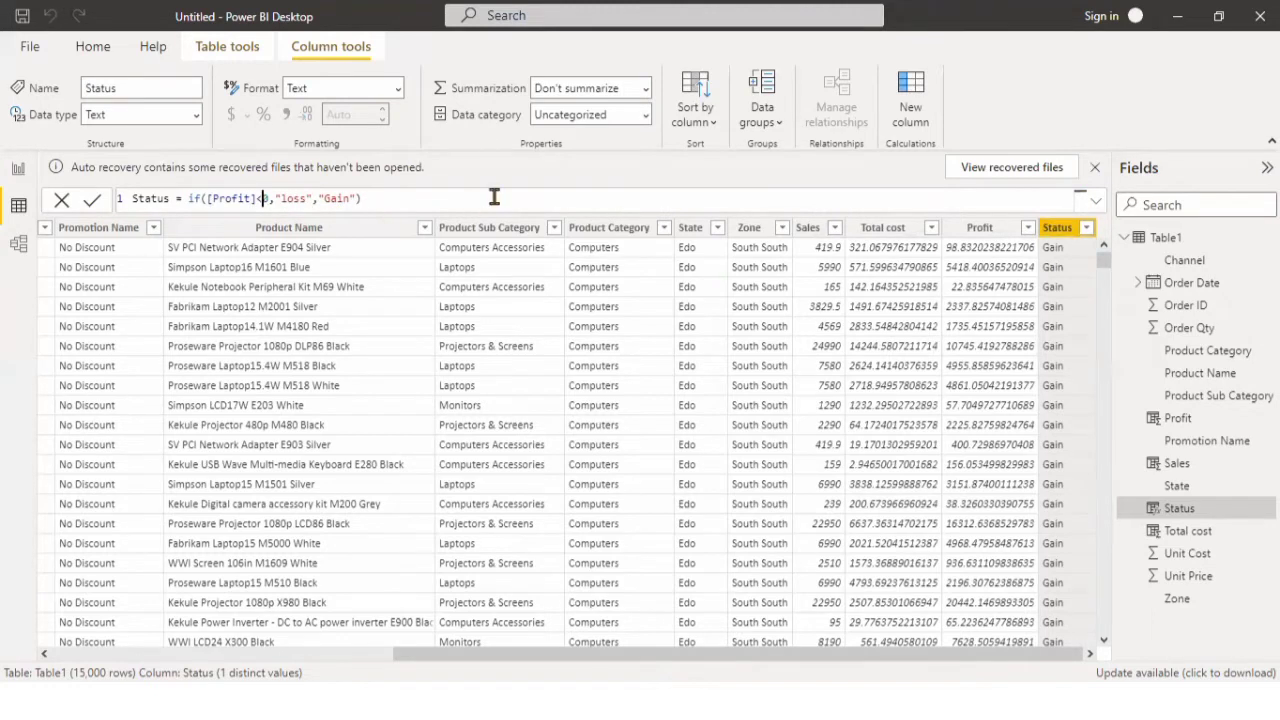
pyautogui.click(702, 197)
pyautogui.press('Return')
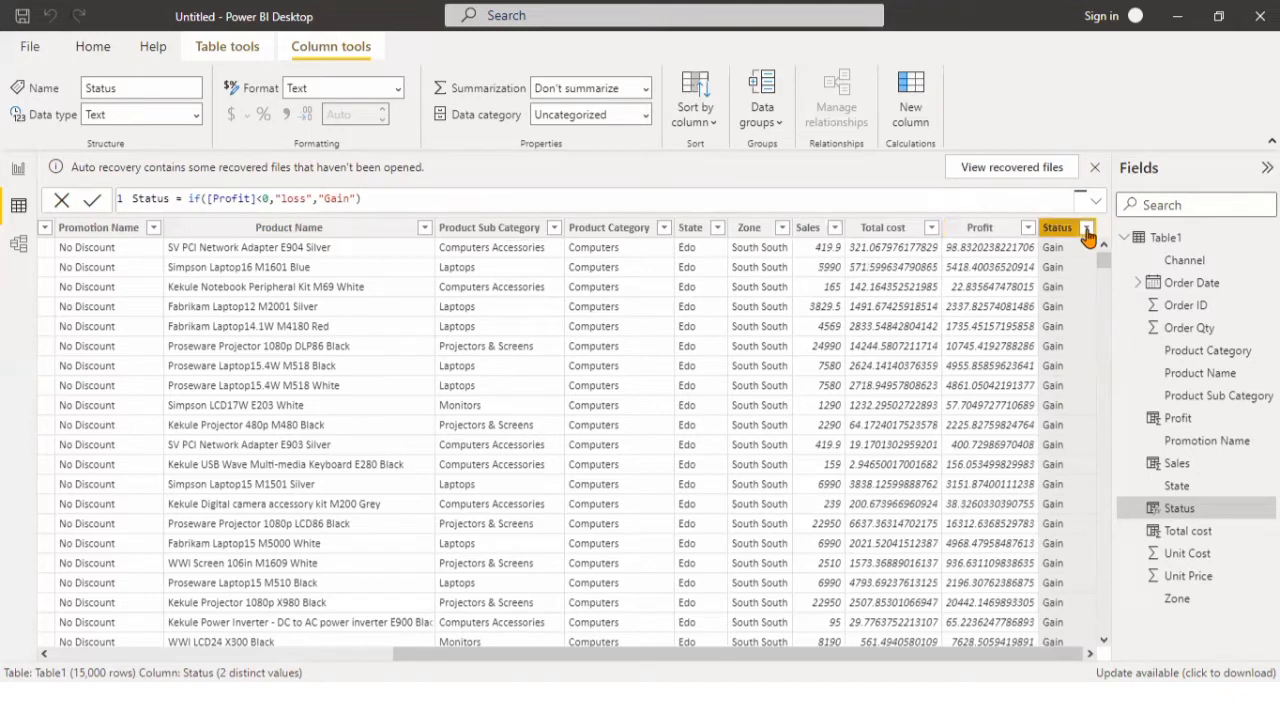
# Filter the Status column to loss rows only and bring the Profit and Status columns into view.
pyautogui.click(1087, 228)
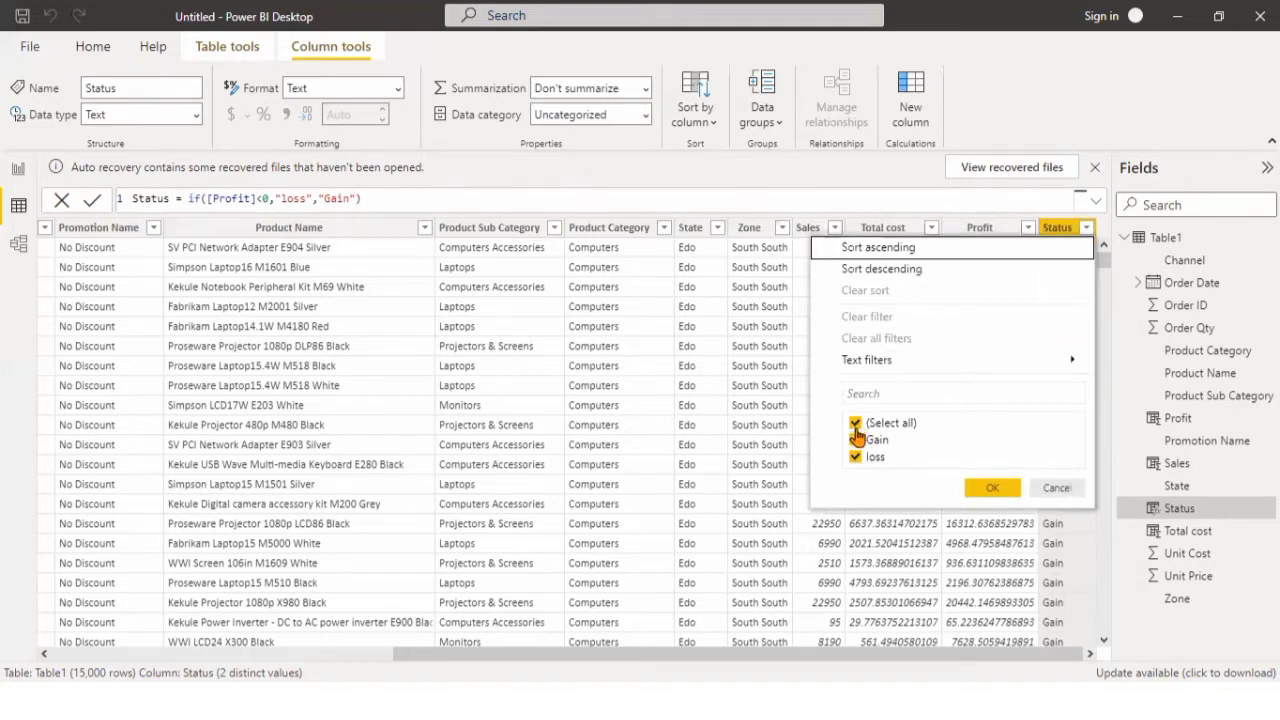
pyautogui.click(856, 425)
pyautogui.click(856, 441)
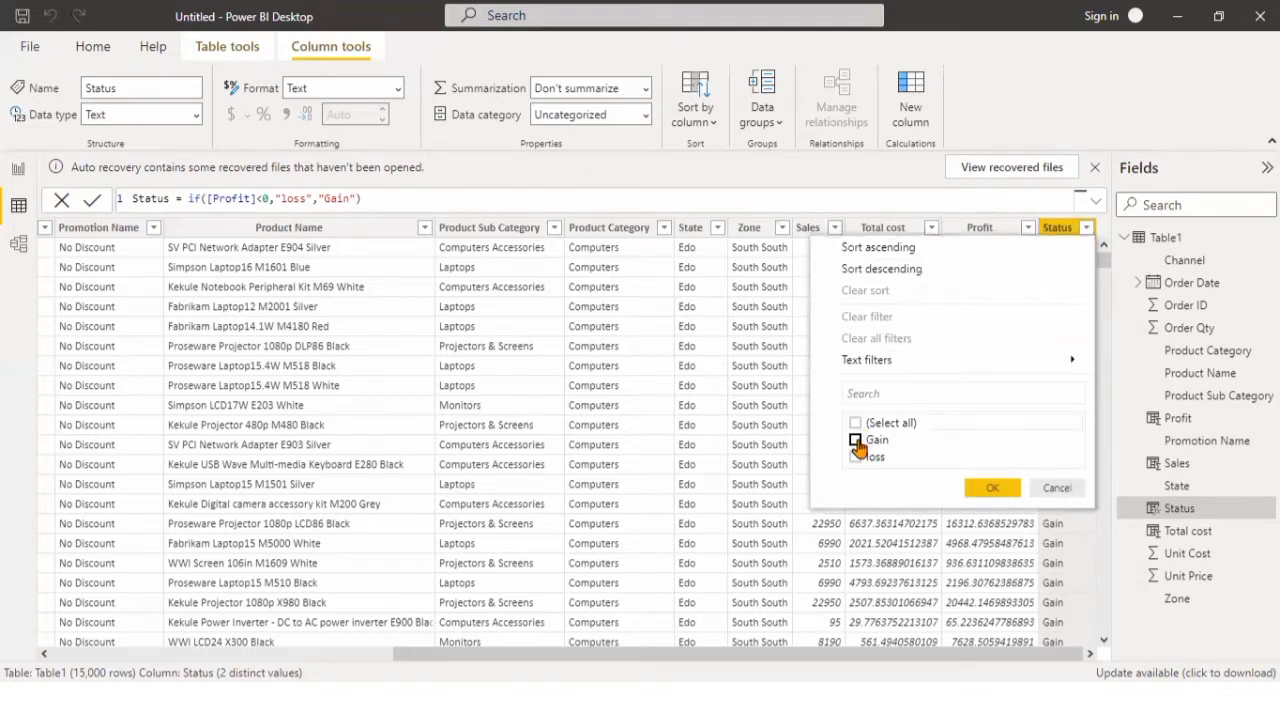
pyautogui.click(857, 457)
pyautogui.click(995, 489)
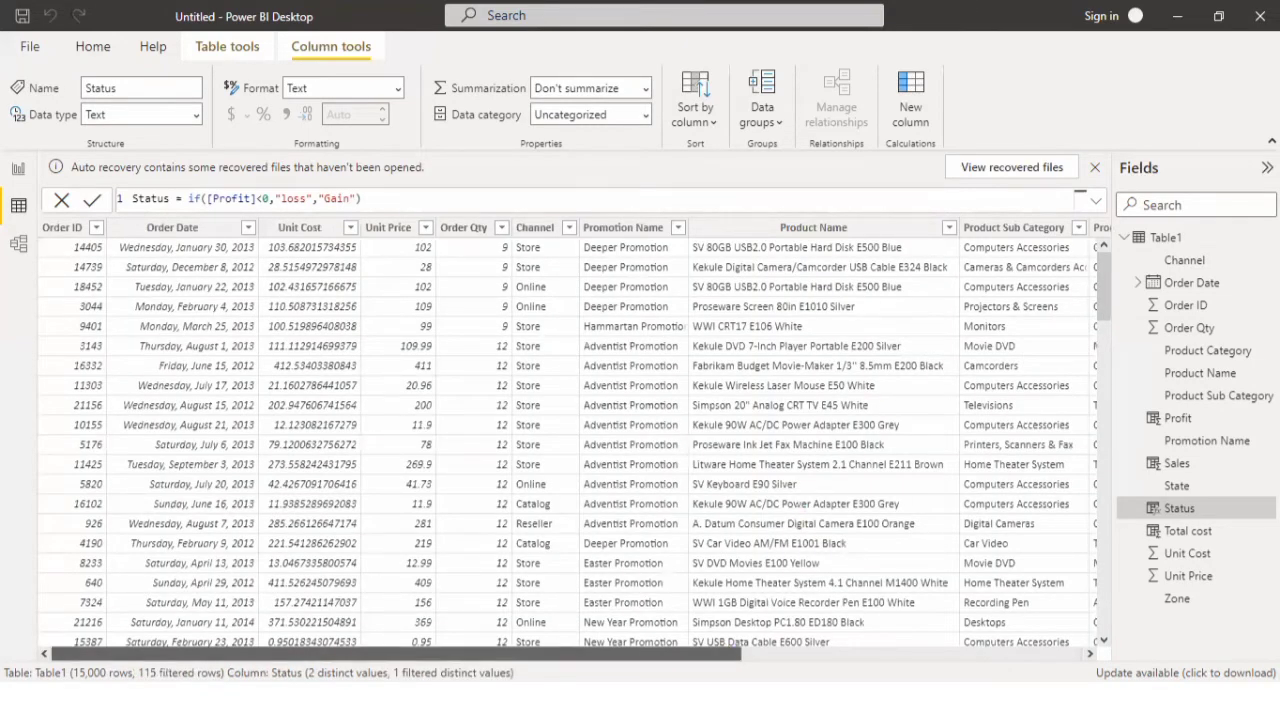
pyautogui.click(905, 652)
pyautogui.click(1077, 652)
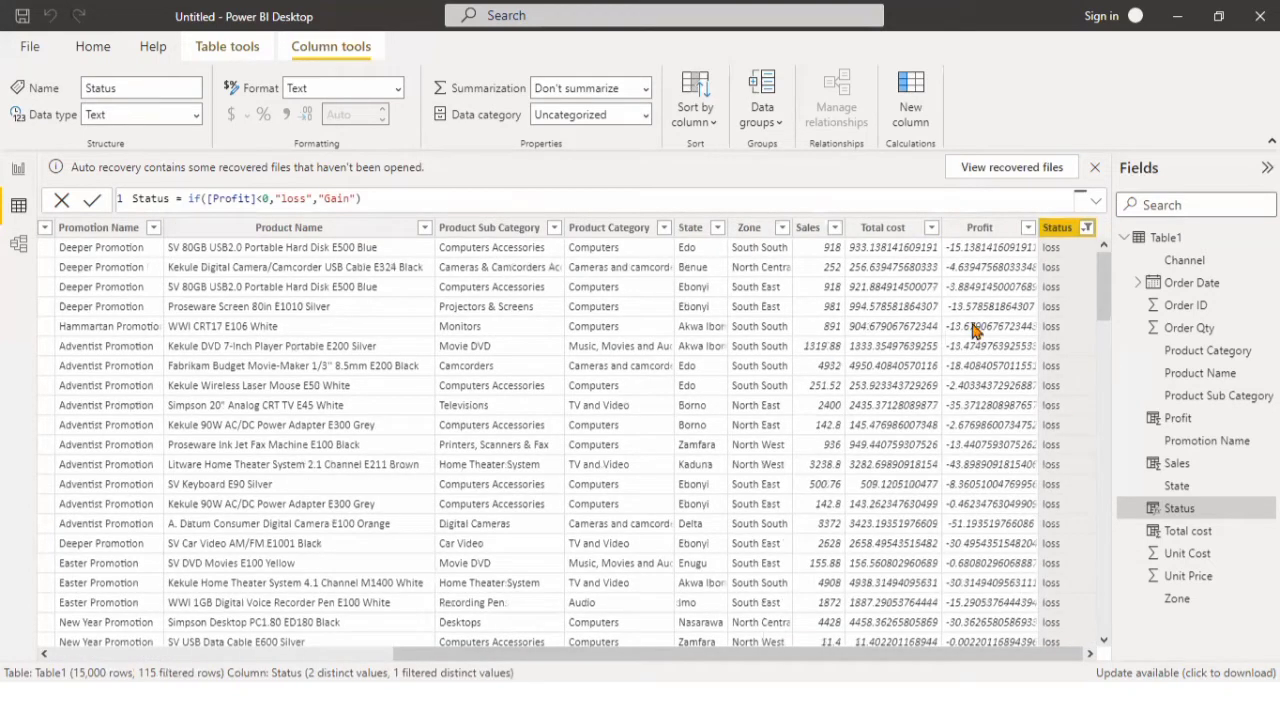
# Reset the Status column filter to include both Gain and loss rows.
pyautogui.click(1087, 229)
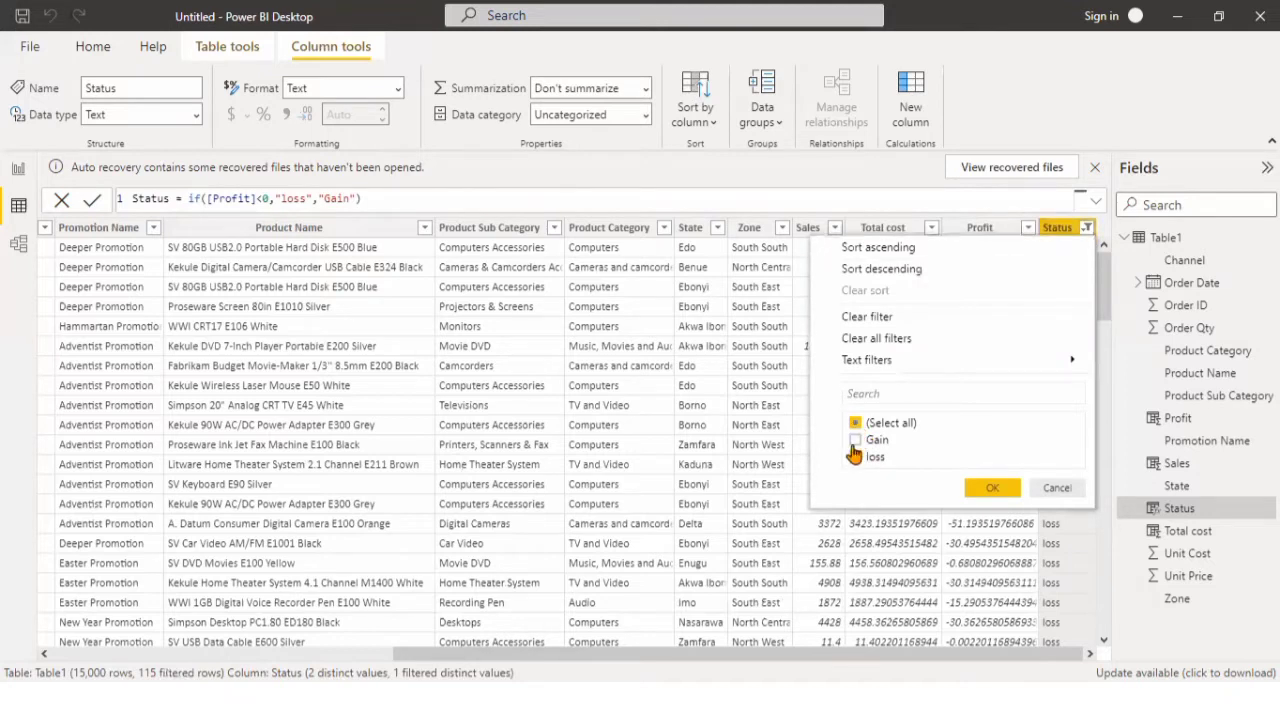
pyautogui.click(856, 445)
pyautogui.click(855, 458)
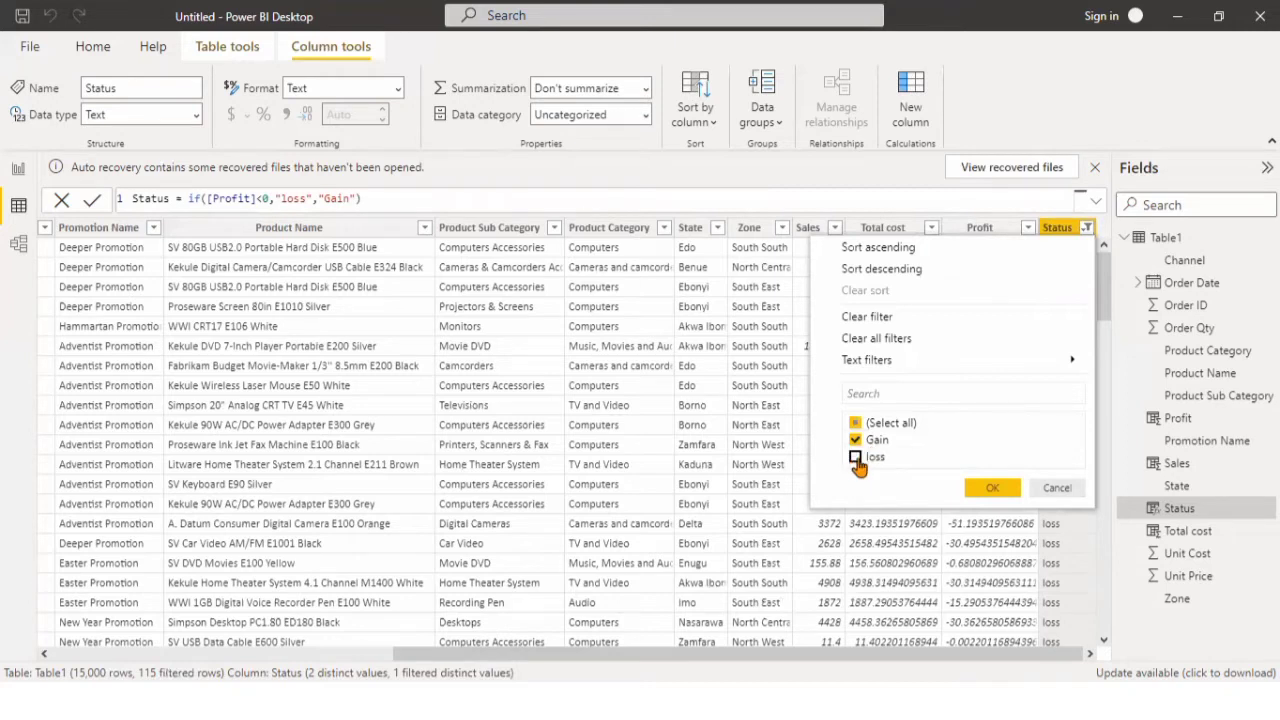
pyautogui.click(999, 494)
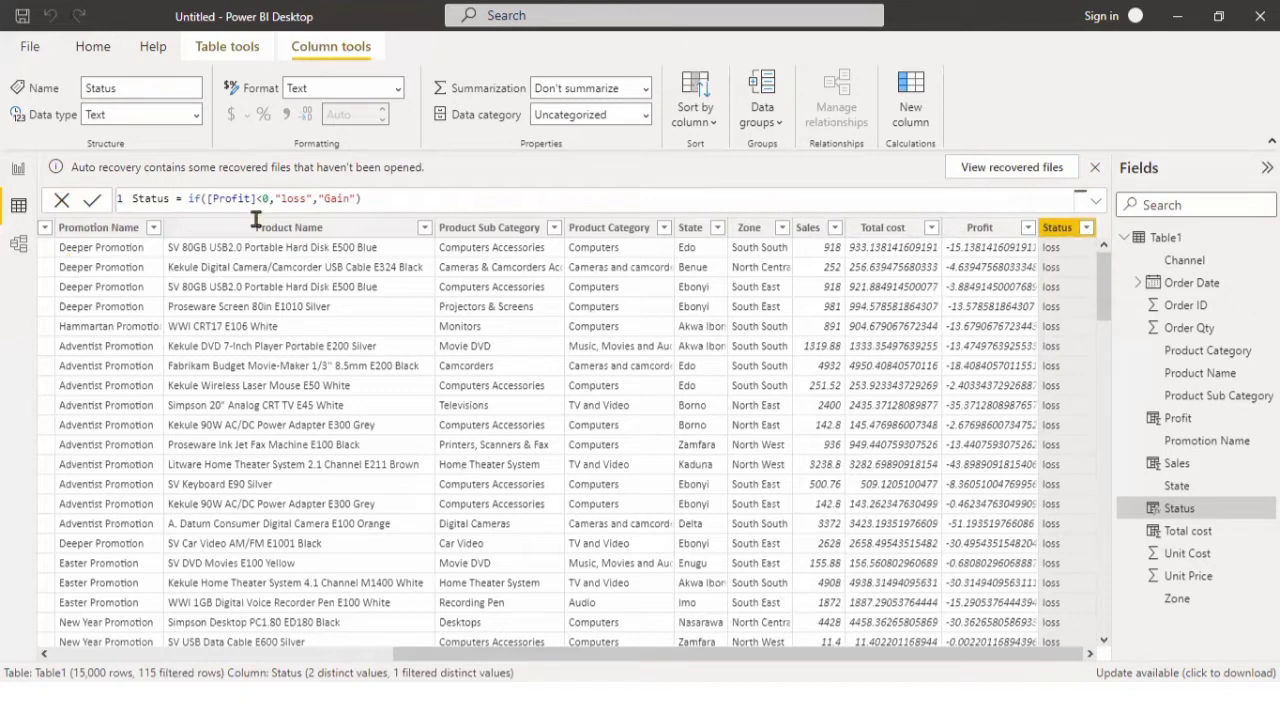
# Rename Table1 to Electronic sales in the Model view, and return to the Report view.
pyautogui.click(24, 248)
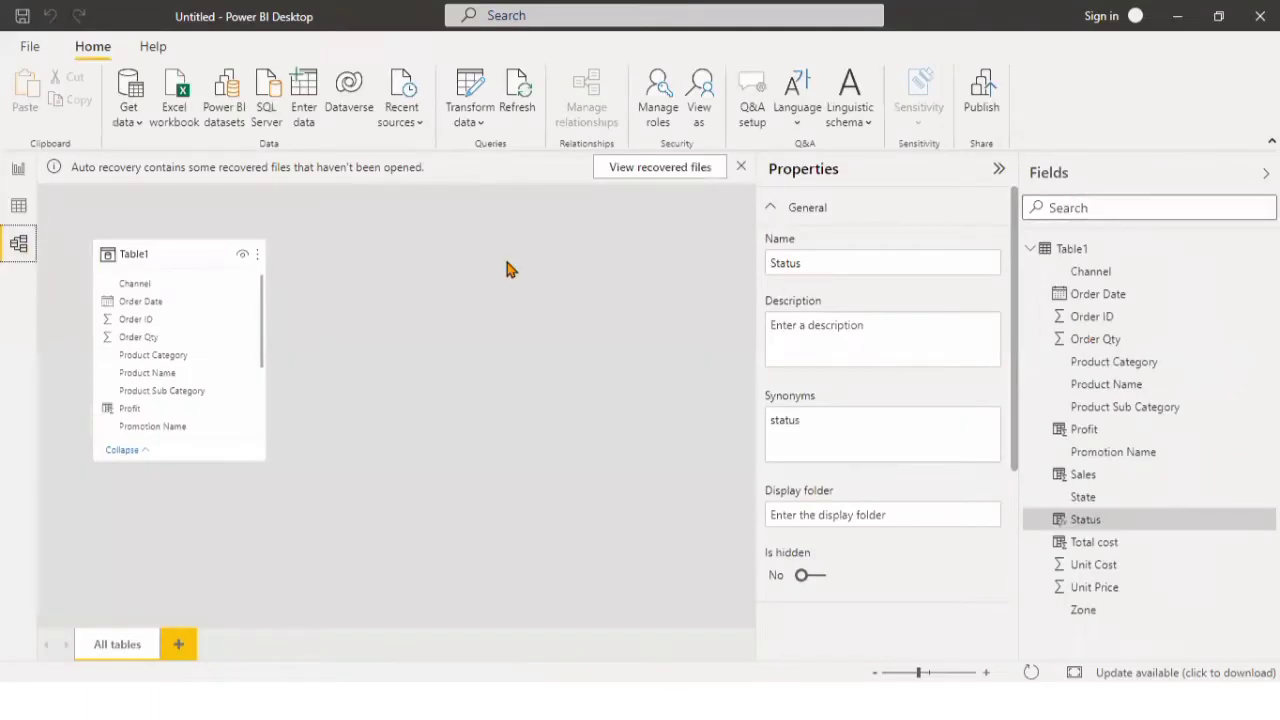
pyautogui.rightClick(1062, 253)
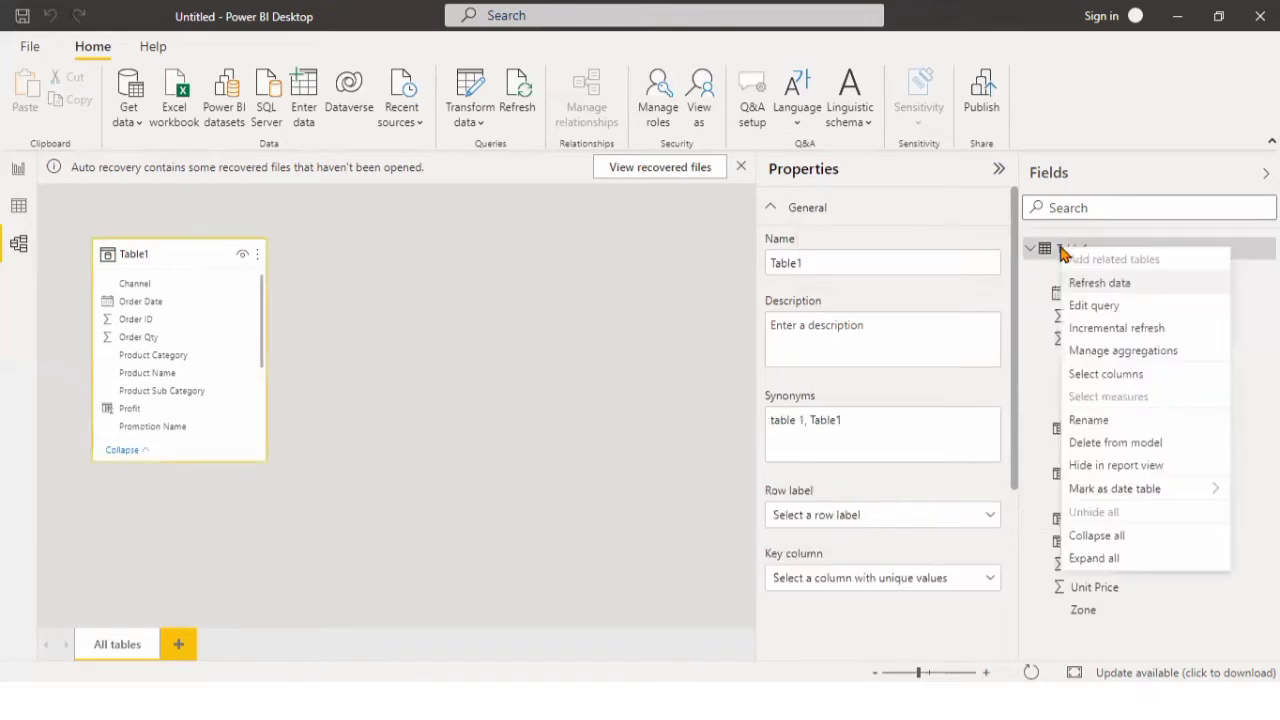
pyautogui.click(1104, 428)
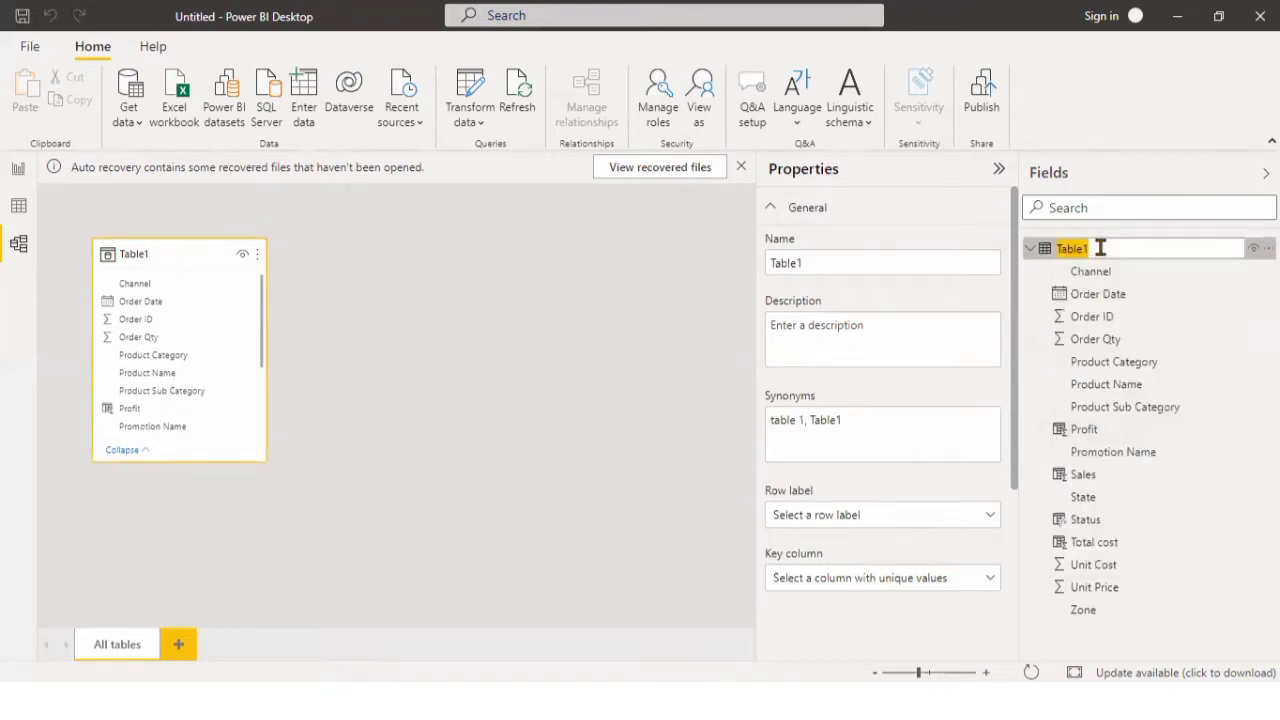
pyautogui.click(1100, 248)
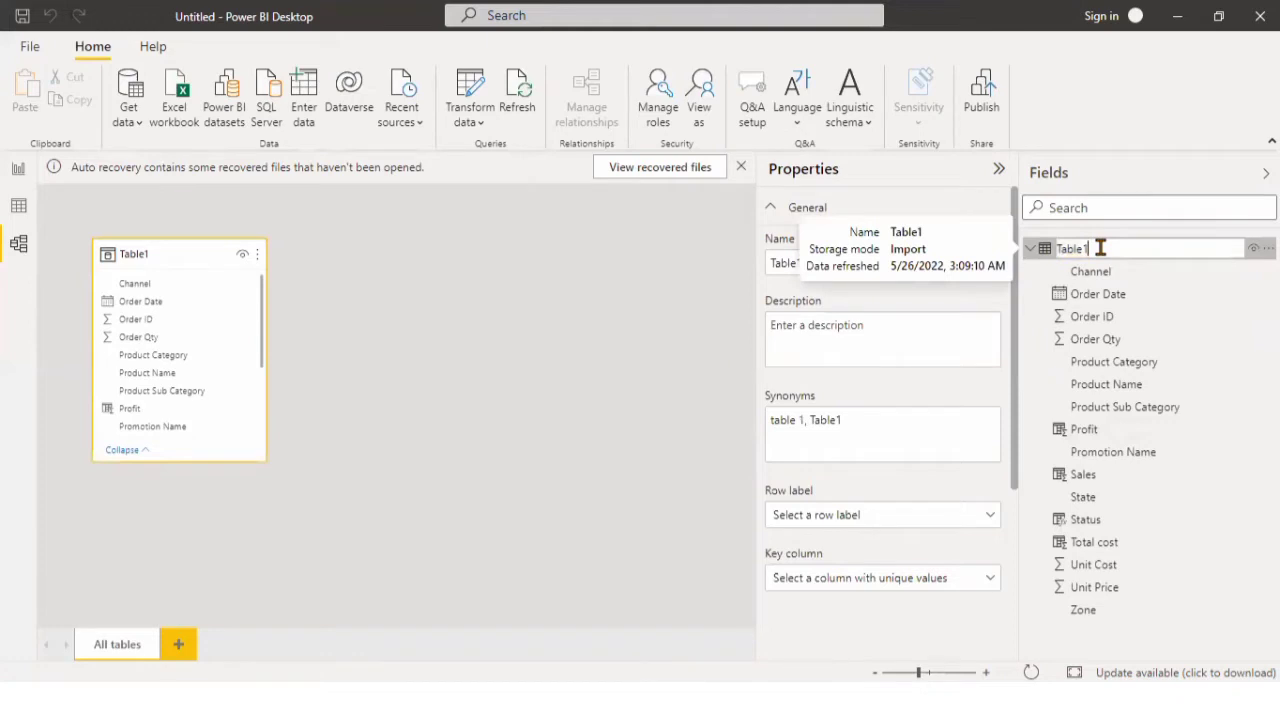
pyautogui.press('BackSpace')
pyautogui.press('BackSpace')
pyautogui.press('BackSpace')
pyautogui.press('BackSpace')
pyautogui.press('BackSpace')
pyautogui.press('BackSpace')
pyautogui.write('Electronic sales')
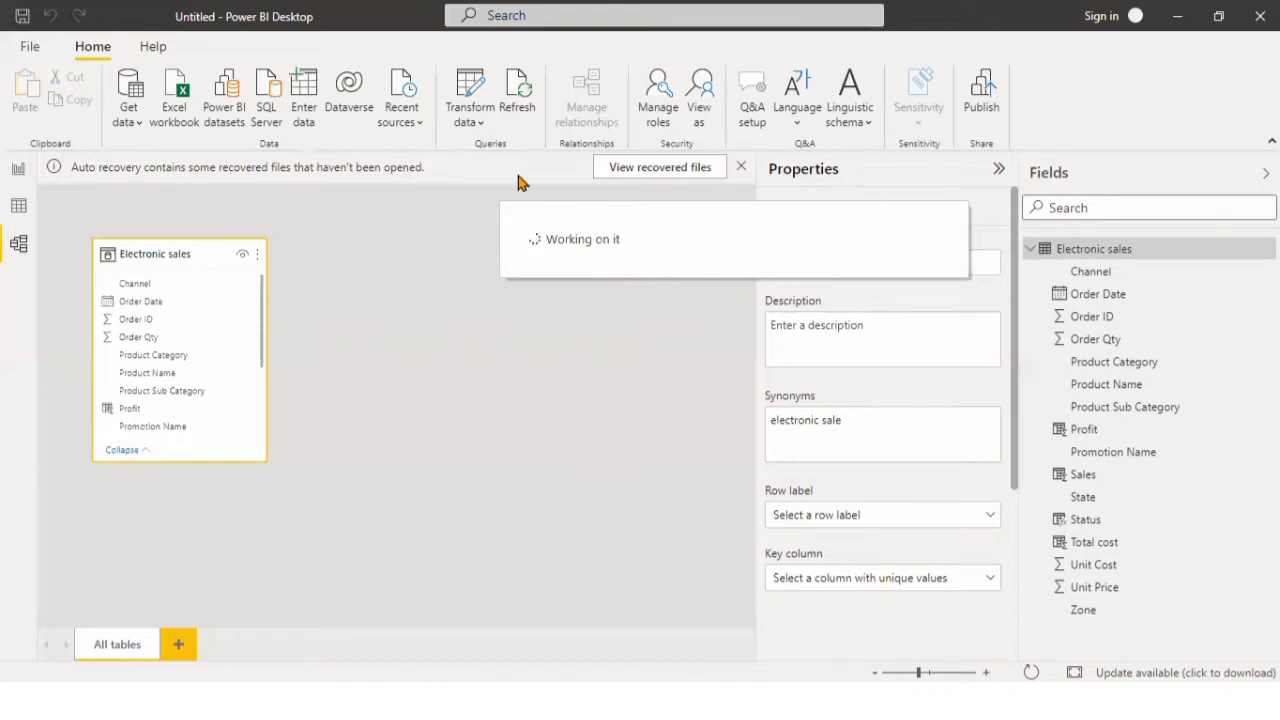
pyautogui.click(19, 174)
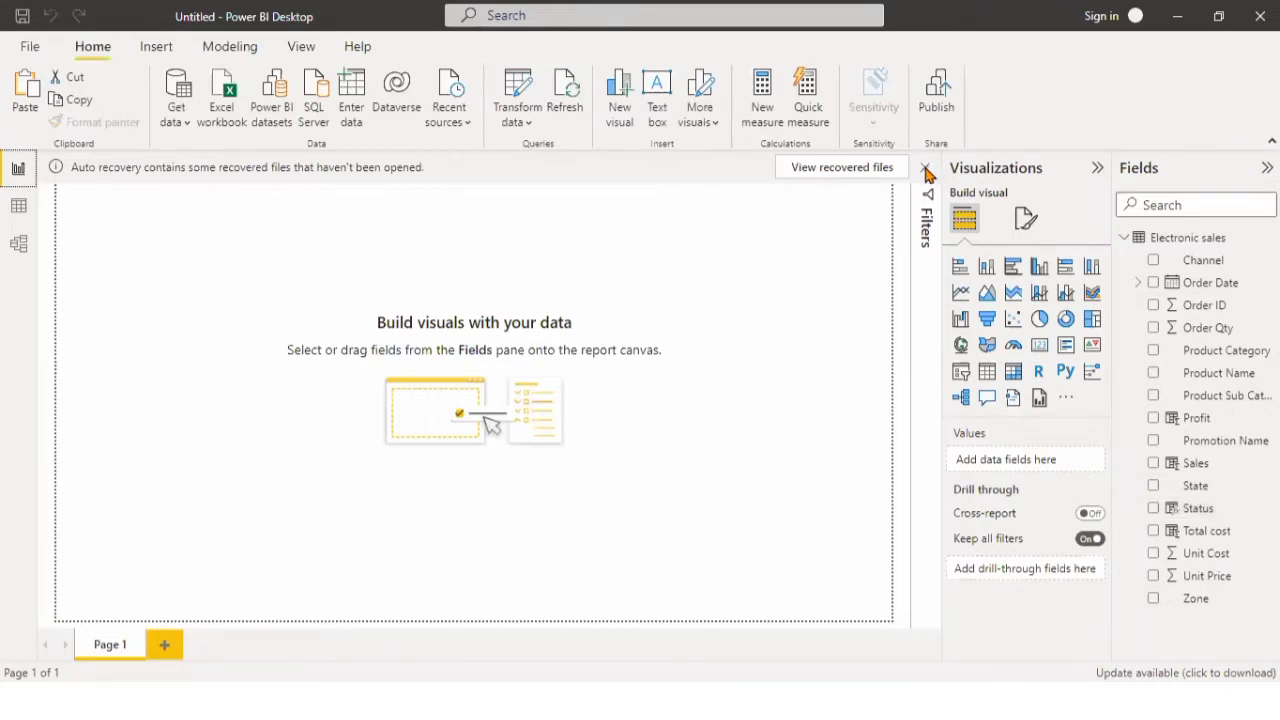
# Dismiss the auto recovery notice, choosing to keep the recovered files for viewing later.
pyautogui.click(927, 170)
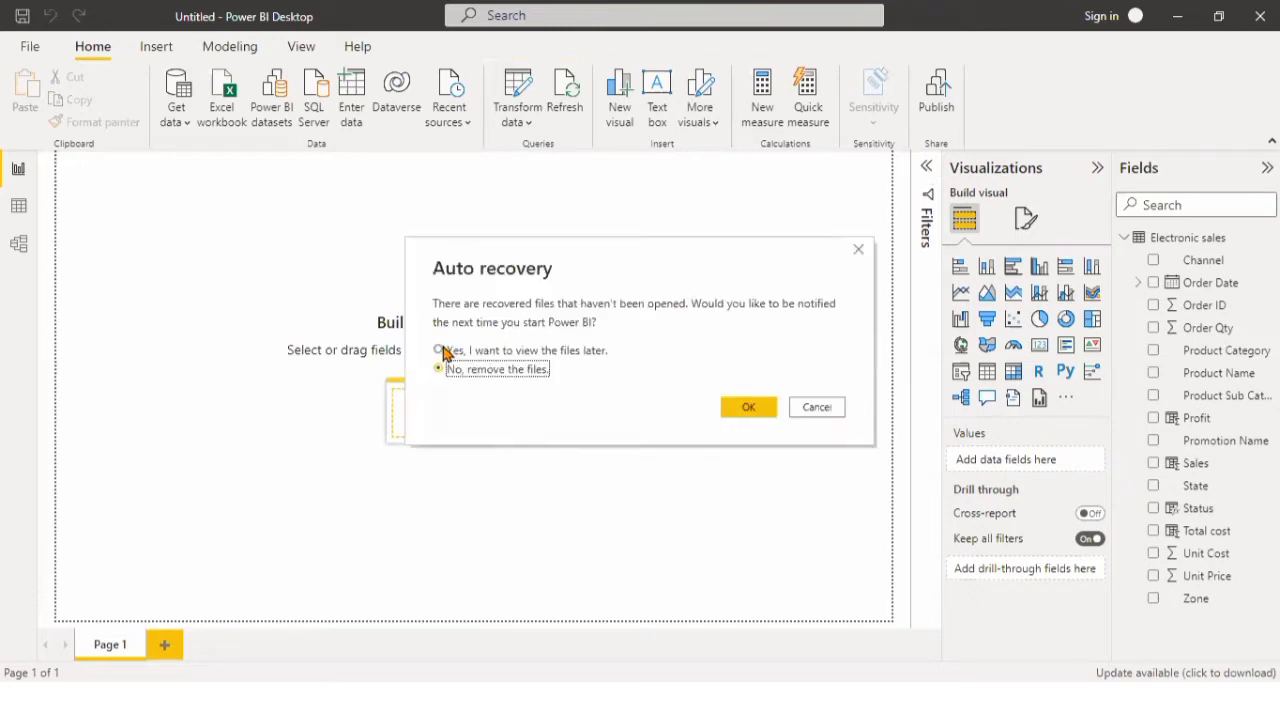
pyautogui.click(439, 351)
pyautogui.click(758, 414)
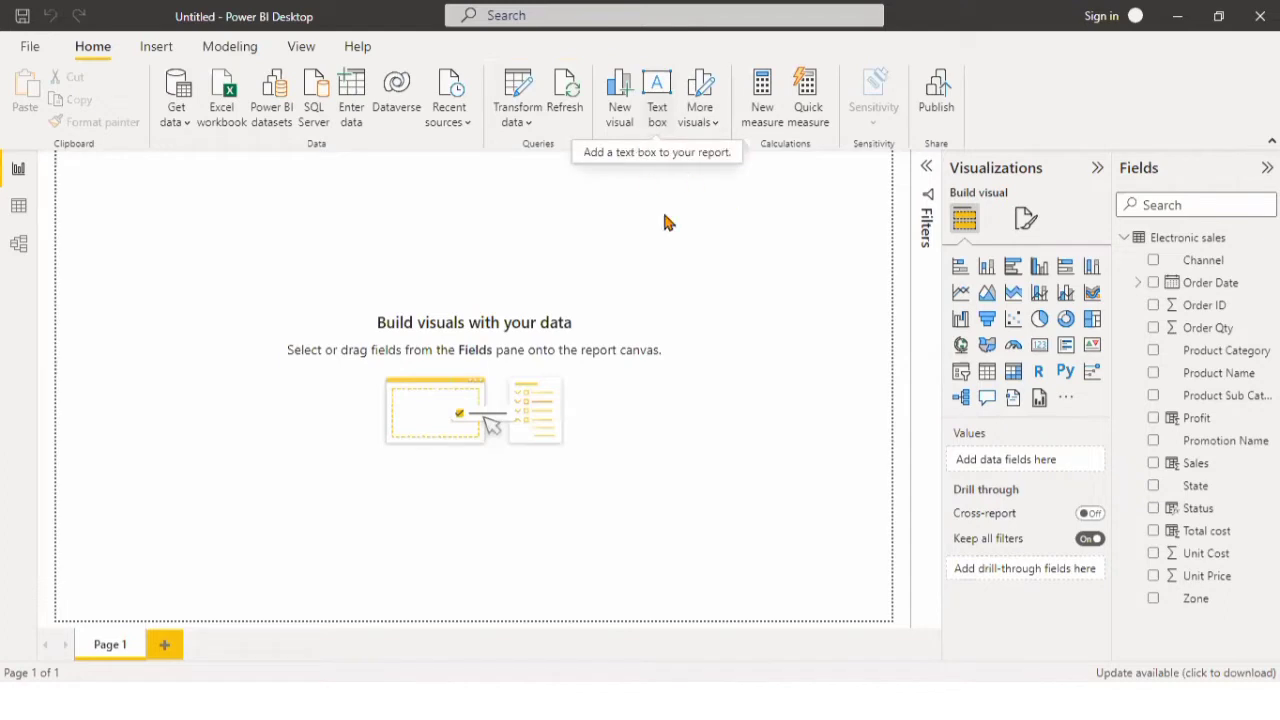
# Add a stacked column chart of Profit by Channel to the report page and enlarge it slightly.
pyautogui.click(155, 50)
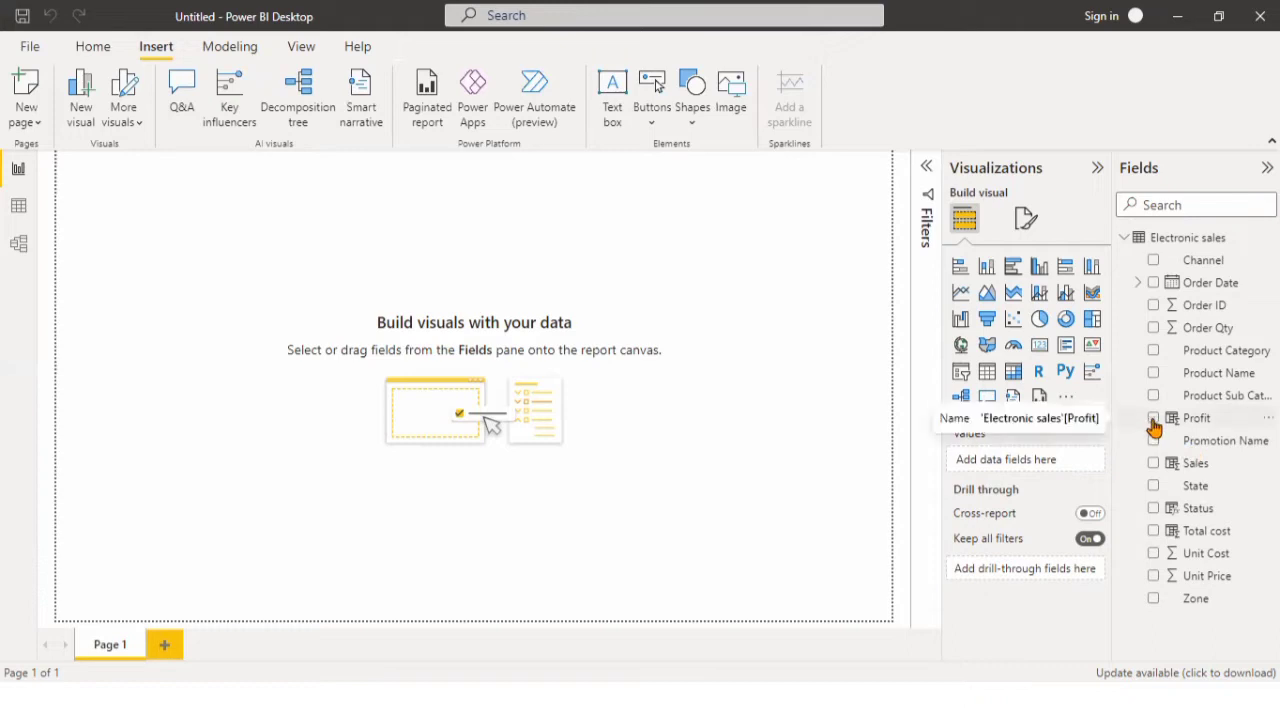
pyautogui.click(987, 270)
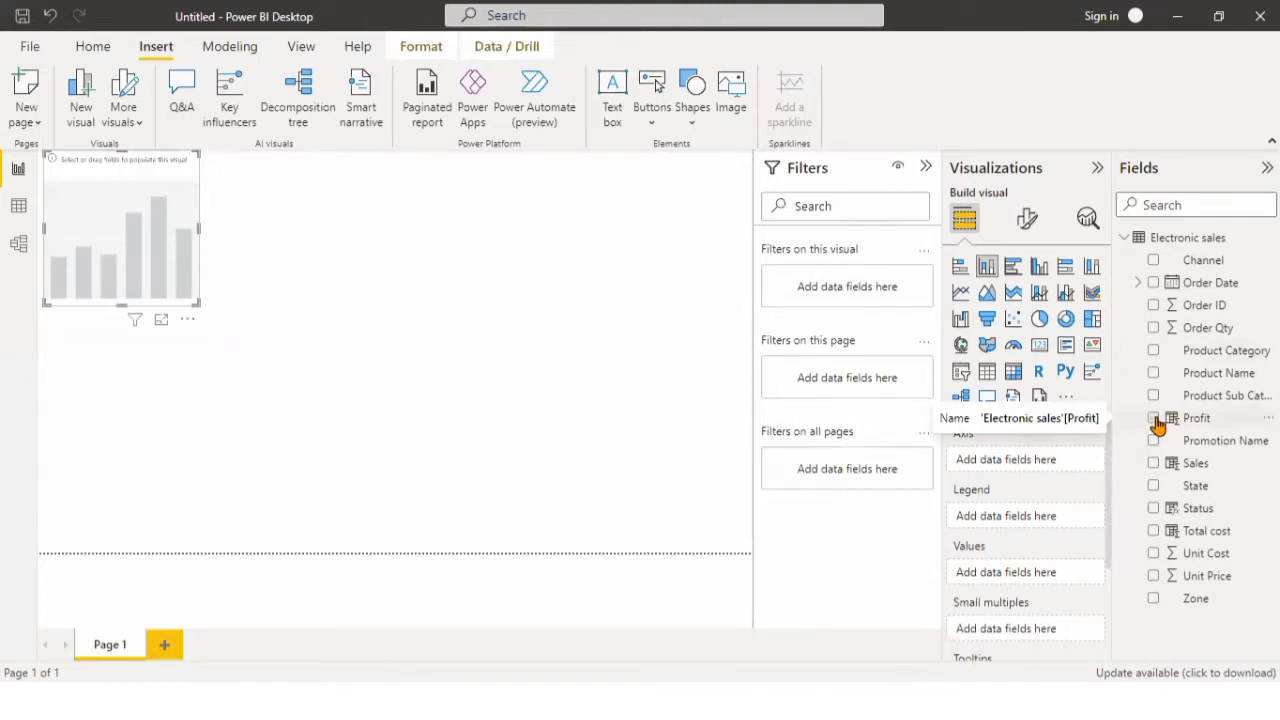
pyautogui.click(1155, 421)
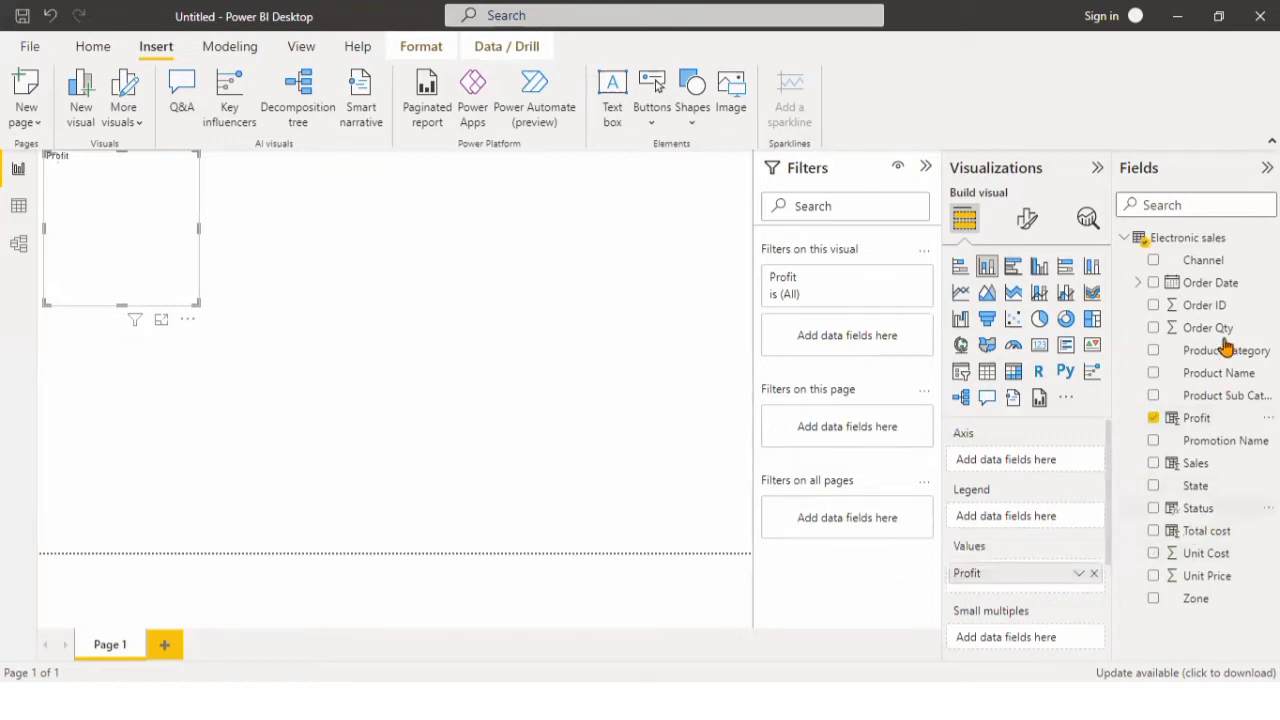
pyautogui.click(1153, 262)
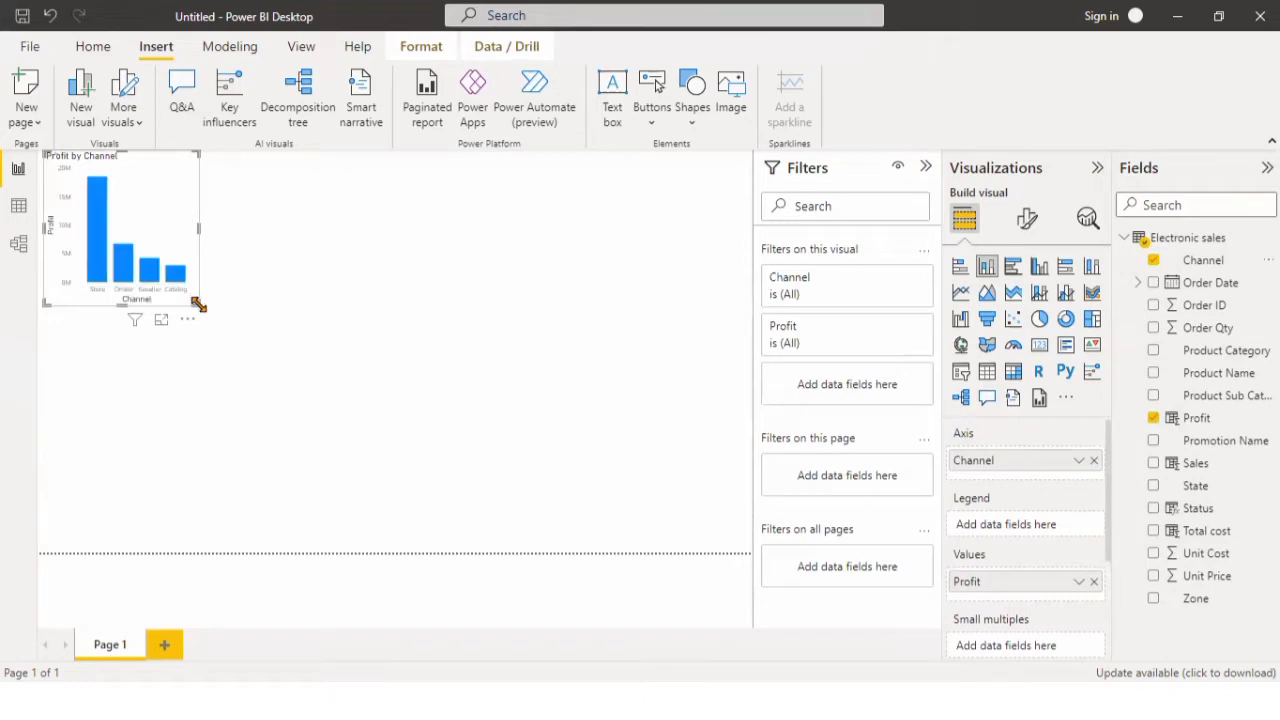
pyautogui.moveTo(225, 306); pyautogui.dragTo(230, 312)
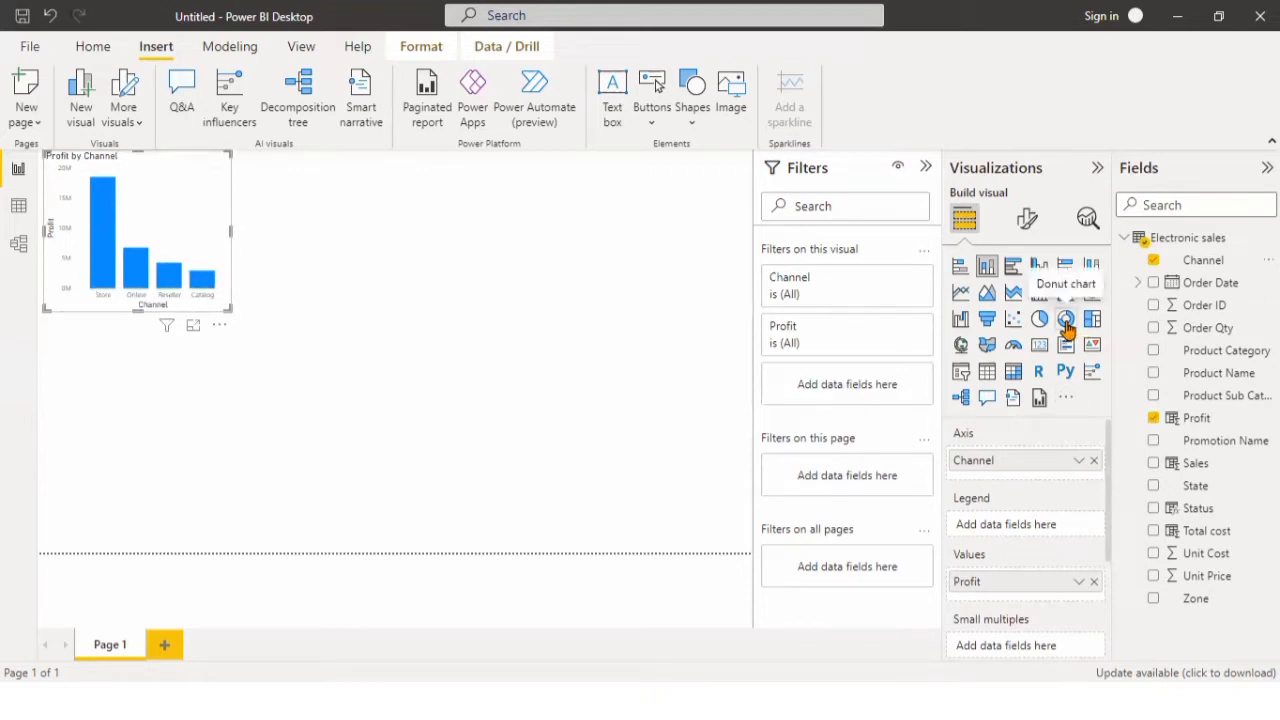
# Convert the Profit by Channel chart to a donut chart, enlarge it slightly and move it a little down the page.
pyautogui.click(1066, 320)
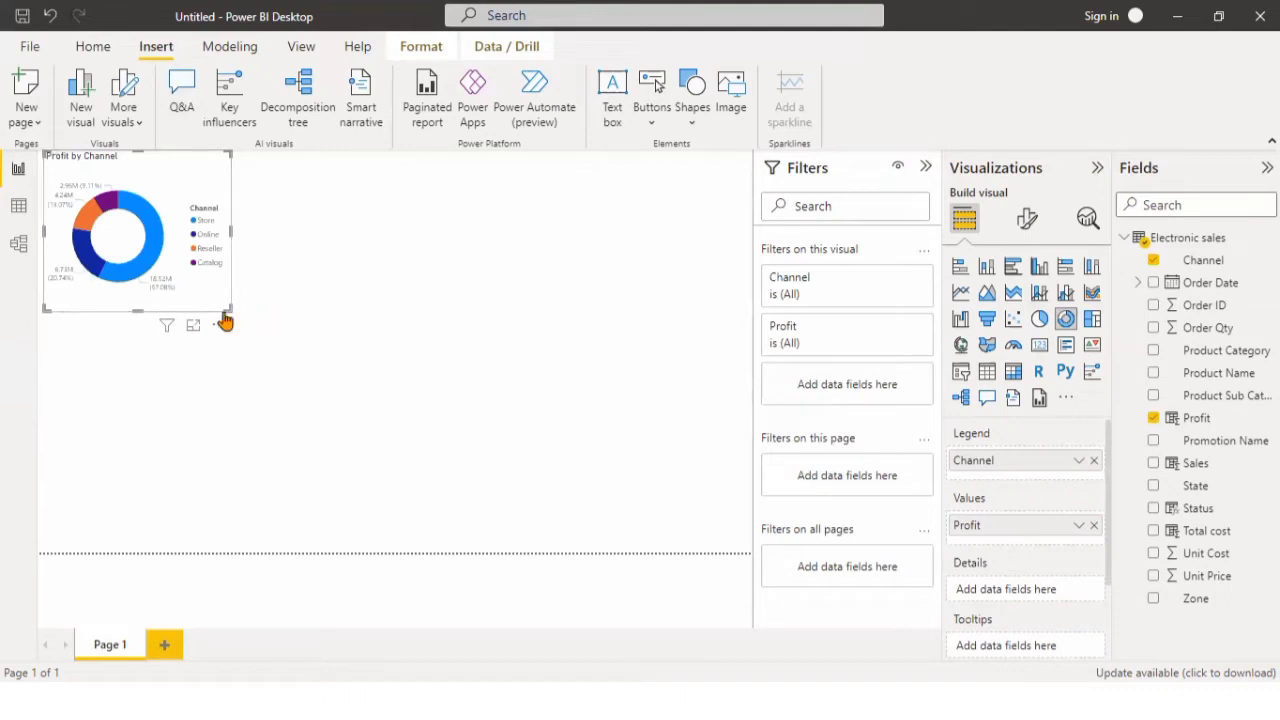
pyautogui.moveTo(231, 311); pyautogui.dragTo(242, 333)
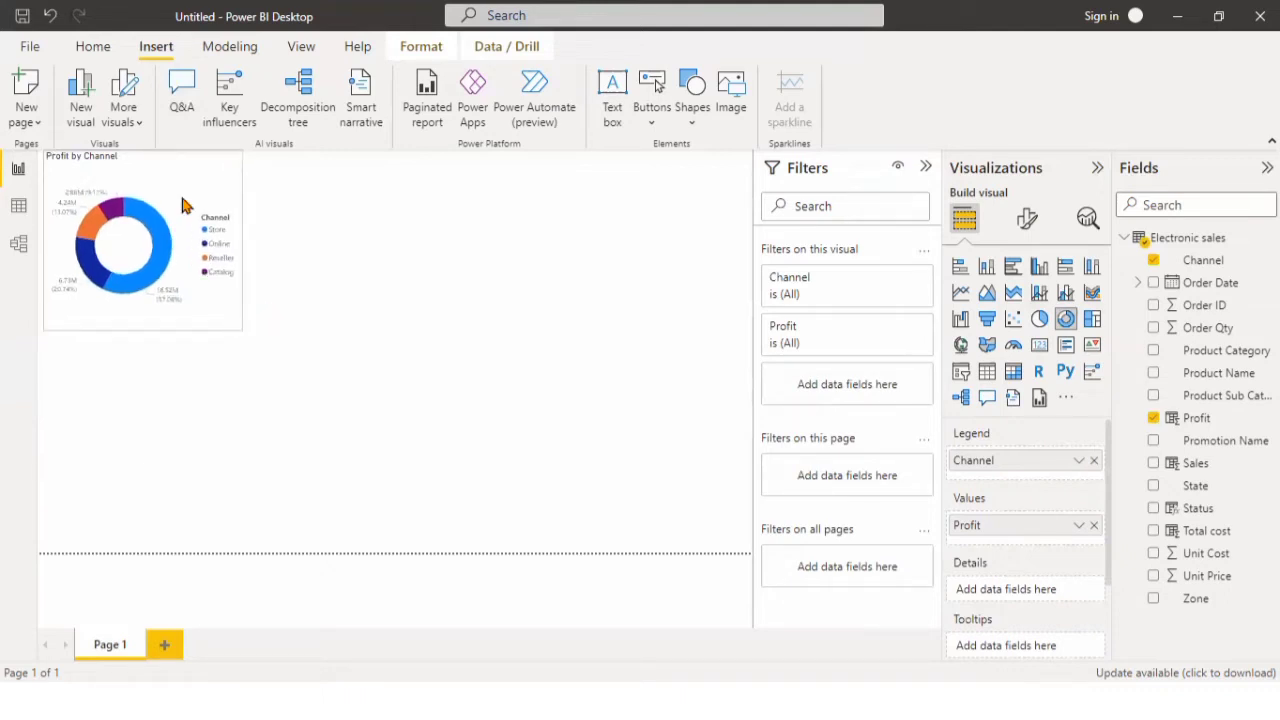
pyautogui.moveTo(186, 208); pyautogui.dragTo(184, 206)
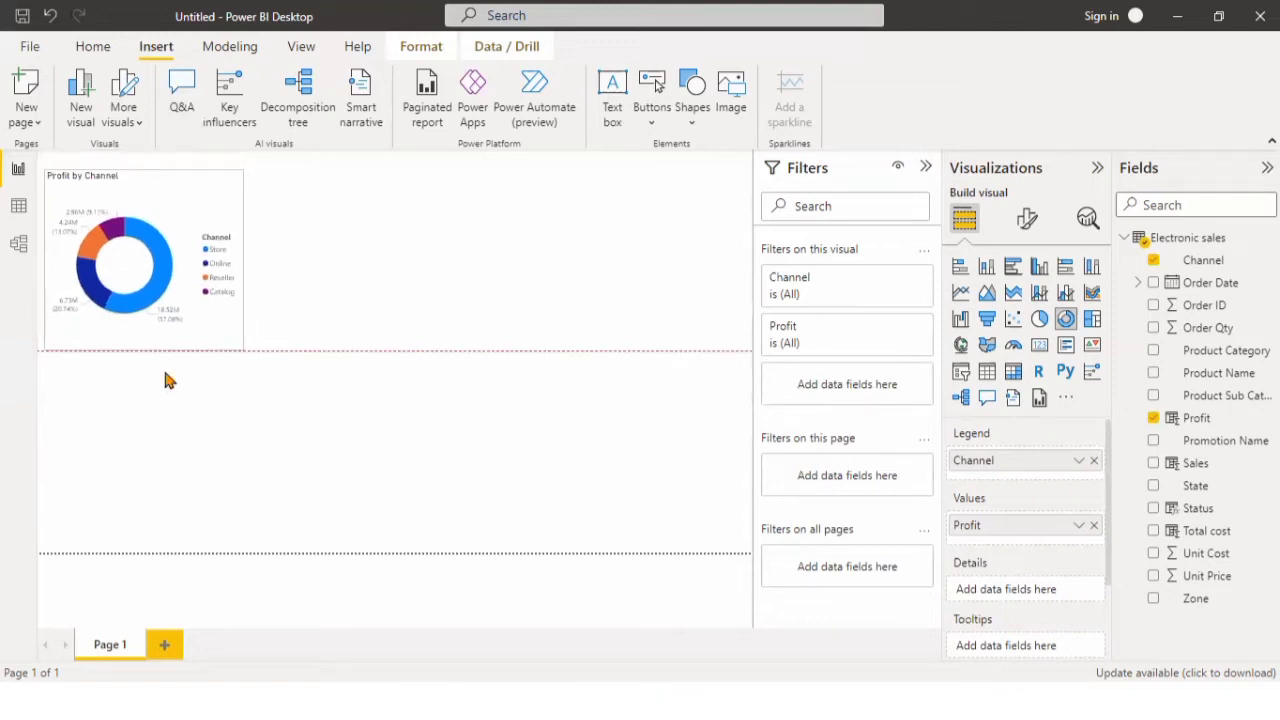
pyautogui.click(95, 467)
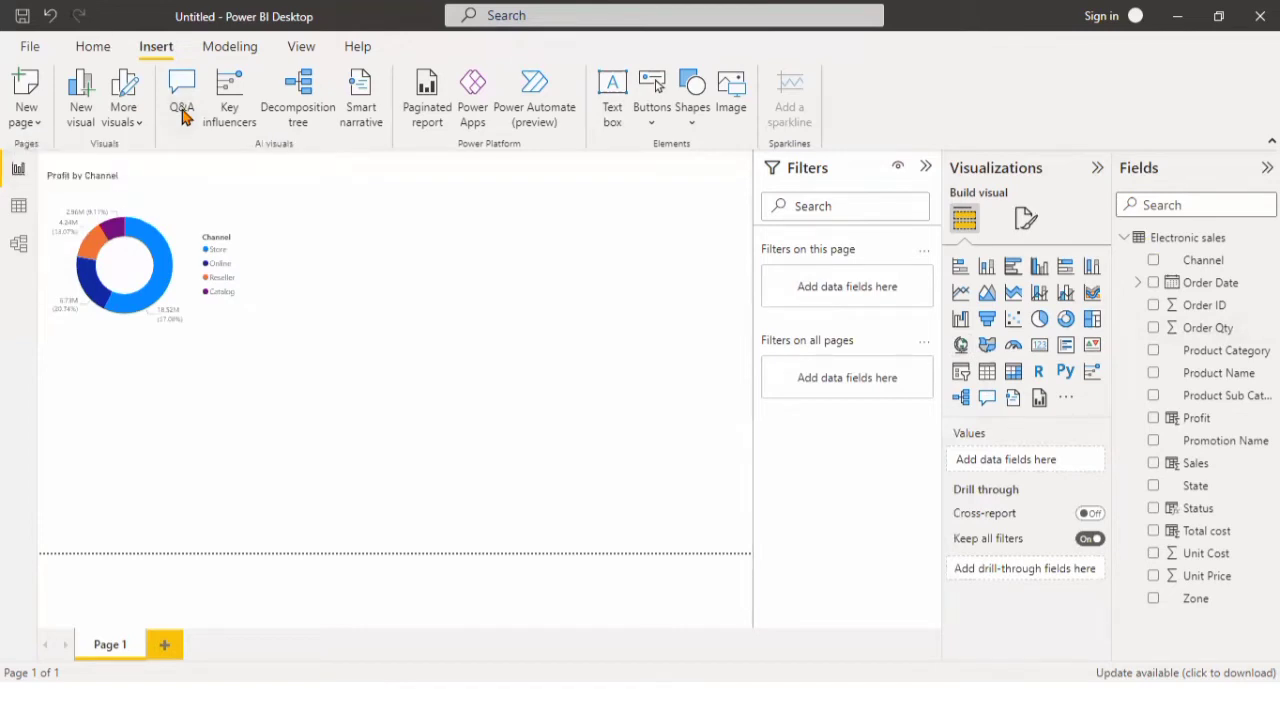
# Insert a Q&A visual below the donut chart and enlarge it.
pyautogui.click(183, 110)
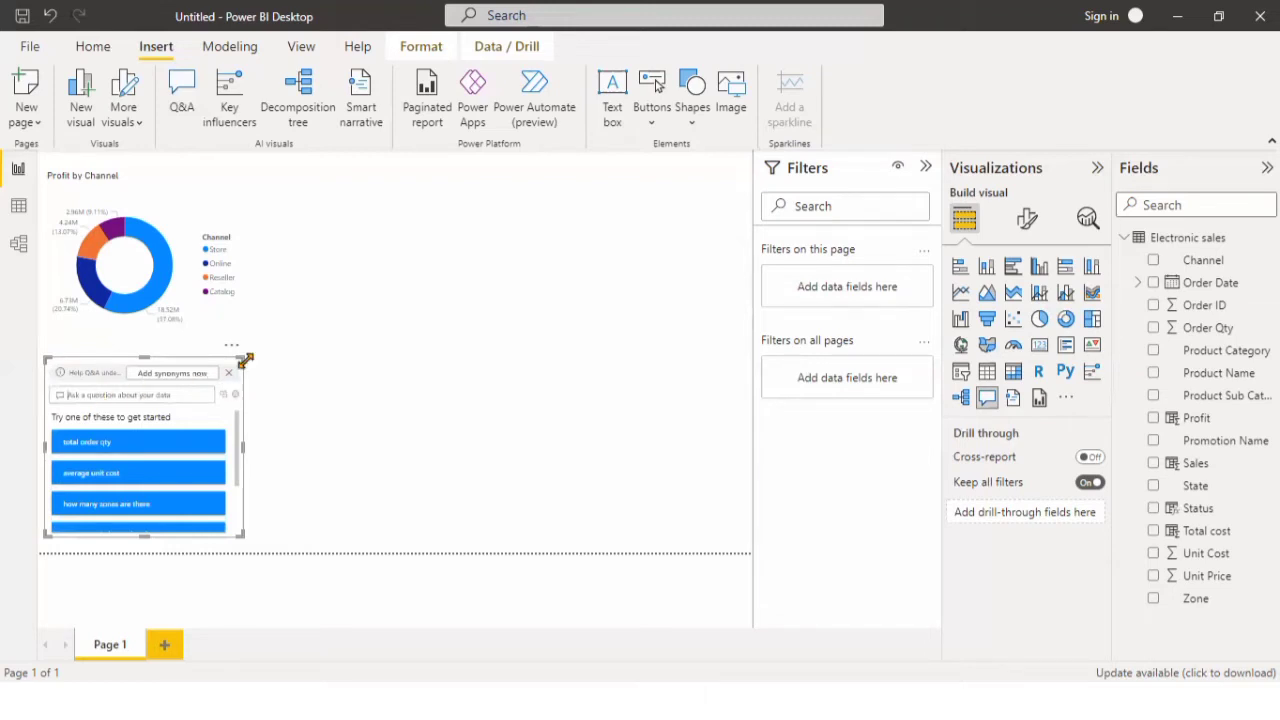
pyautogui.moveTo(242, 358); pyautogui.dragTo(500, 283)
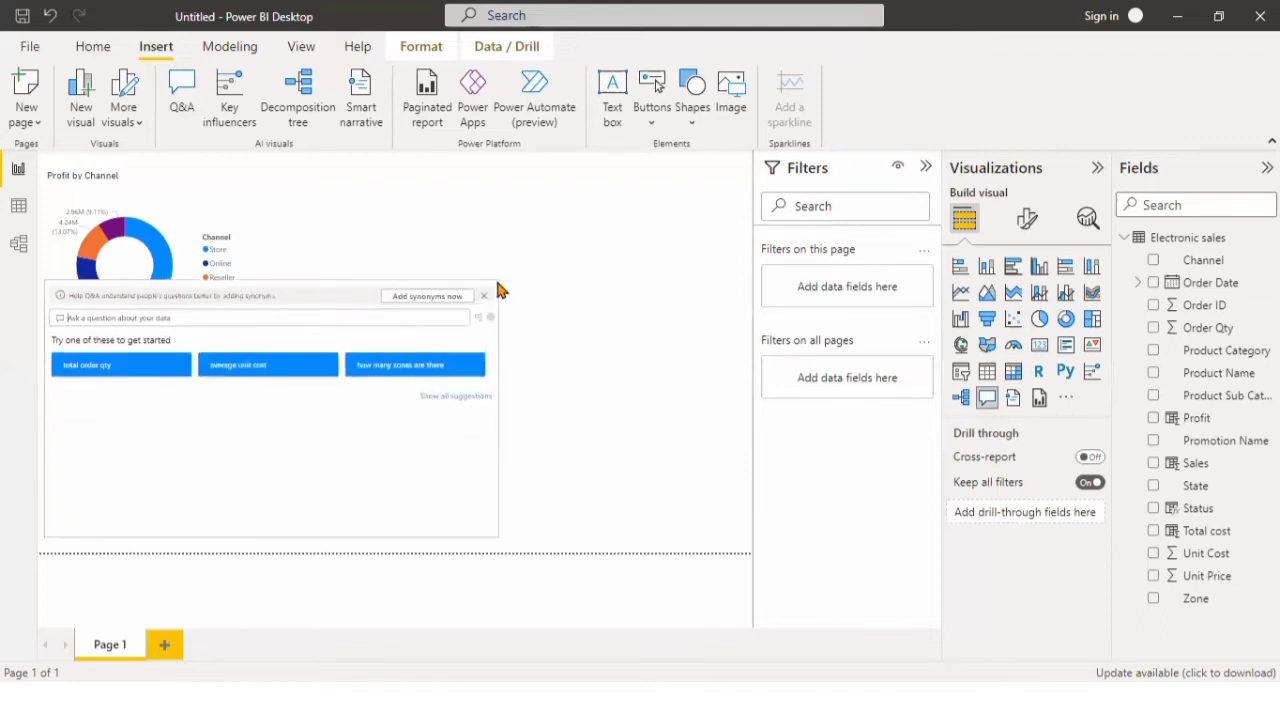
# Ask the Q&A visual for "Top 10 states by profit".
pyautogui.click(89, 318)
pyautogui.write('Top')
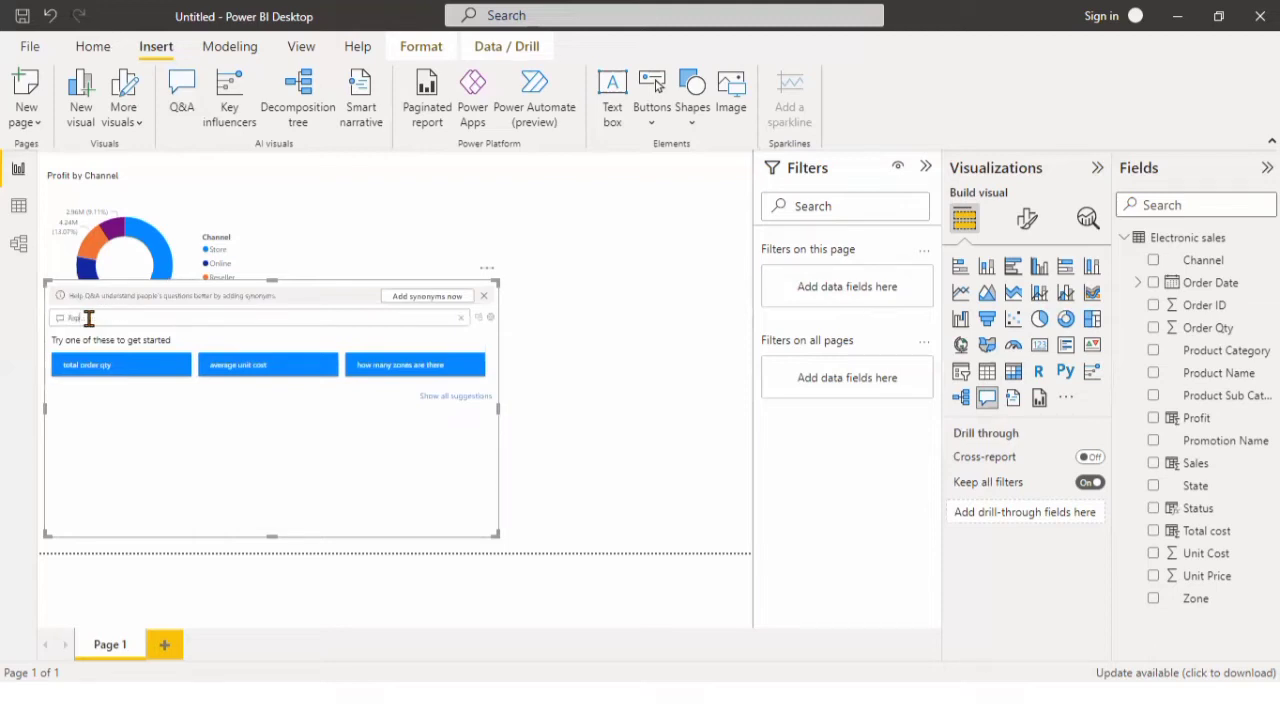
pyautogui.write(' s')
pyautogui.write('ot')
pyautogui.write('tes')
pyautogui.press('BackSpace')
pyautogui.write('es as')
pyautogui.press('BackSpace')
pyautogui.press('BackSpace')
pyautogui.press('BackSpace')
pyautogui.write('by profit')
pyautogui.press('BackSpace')
pyautogui.press('BackSpace')
pyautogui.press('BackSpace')
pyautogui.press('BackSpace')
pyautogui.press('BackSpace')
pyautogui.press('BackSpace')
pyautogui.click(97, 318)
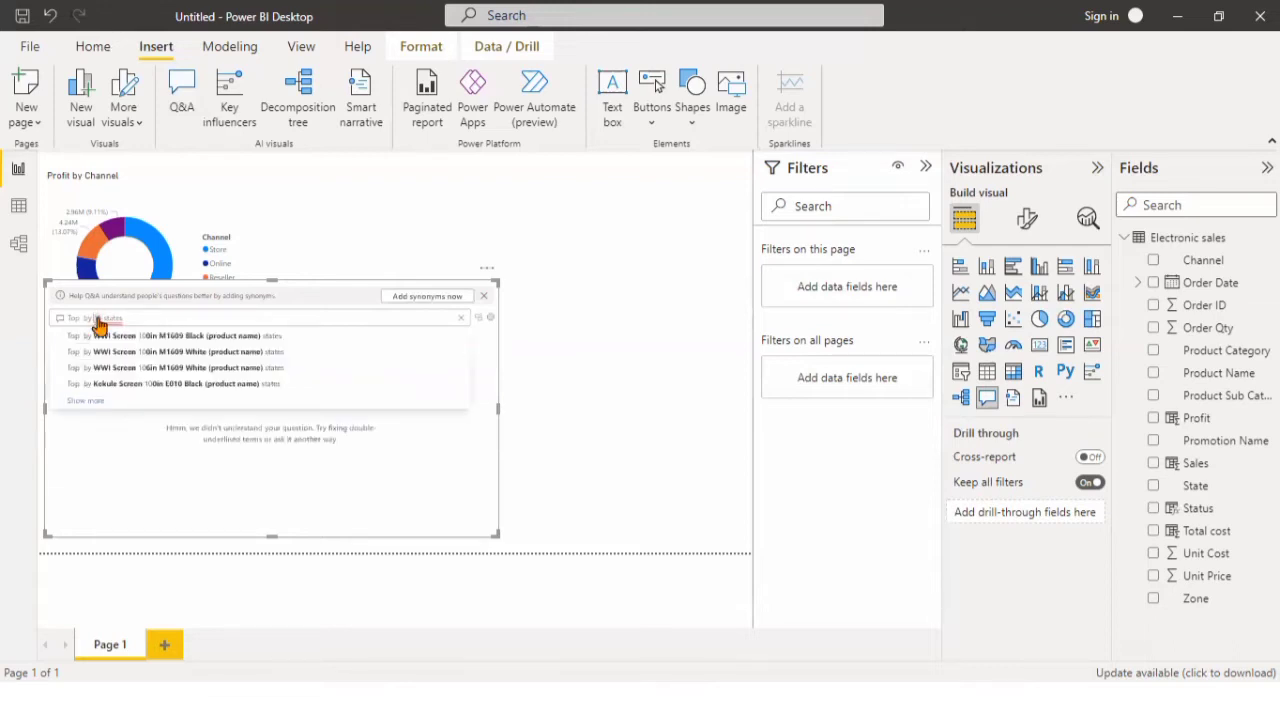
pyautogui.press('BackSpace')
pyautogui.press('BackSpace')
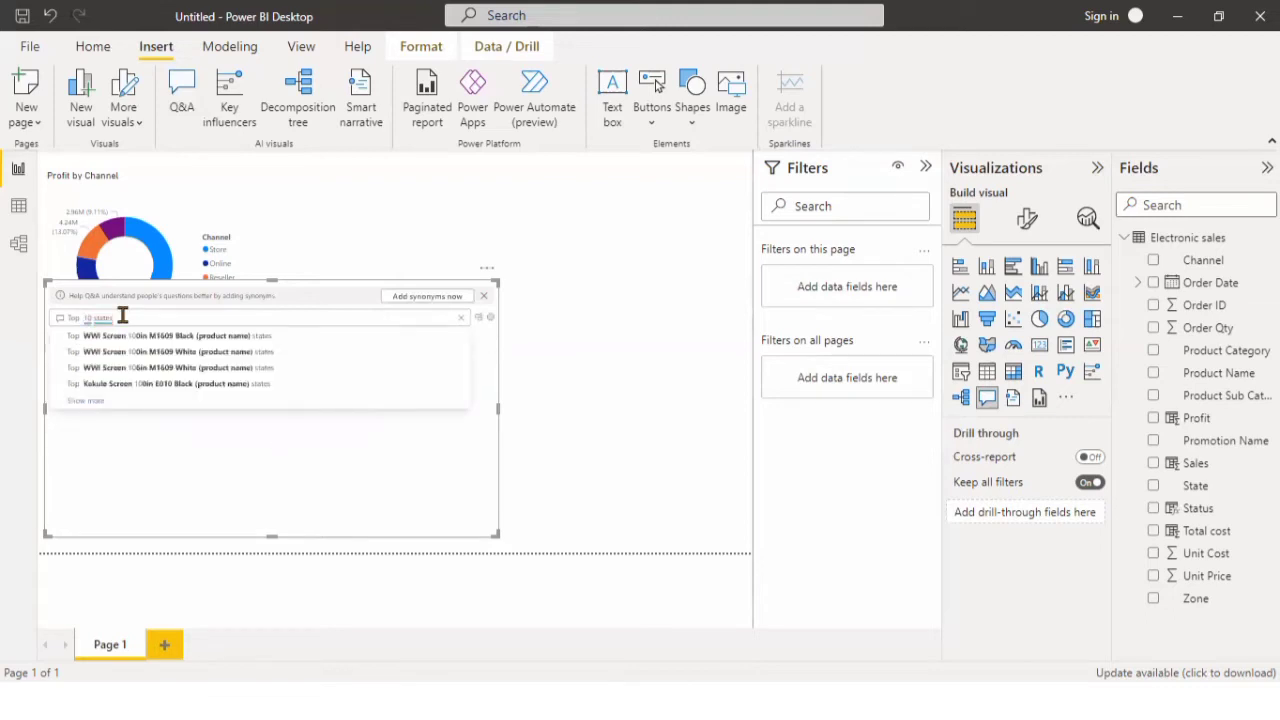
pyautogui.click(122, 316)
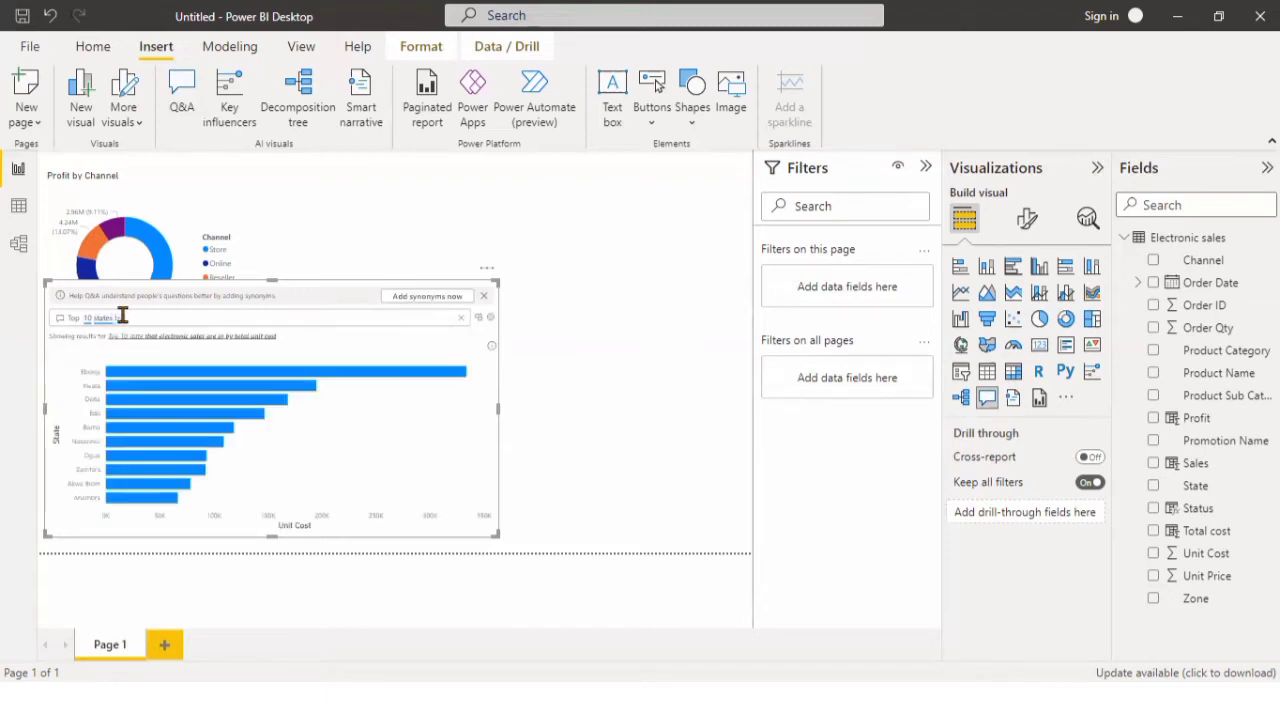
pyautogui.write('y profit')
pyautogui.click(171, 313)
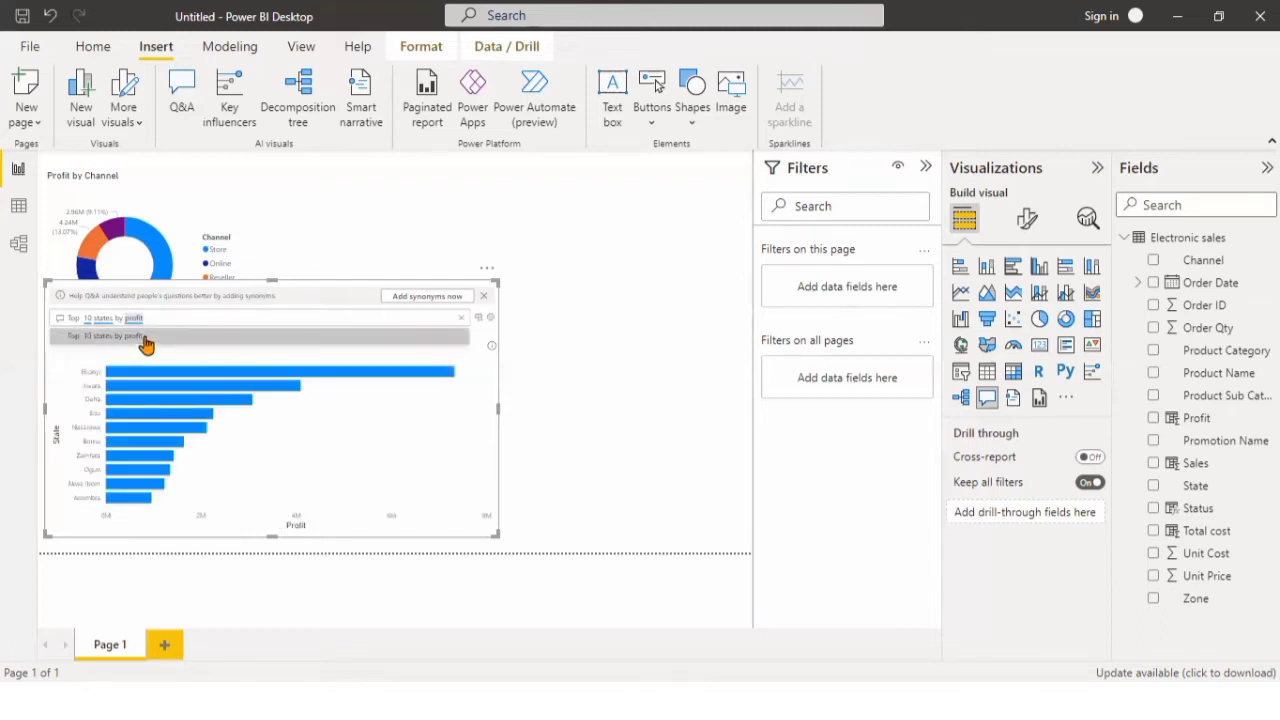
pyautogui.click(146, 338)
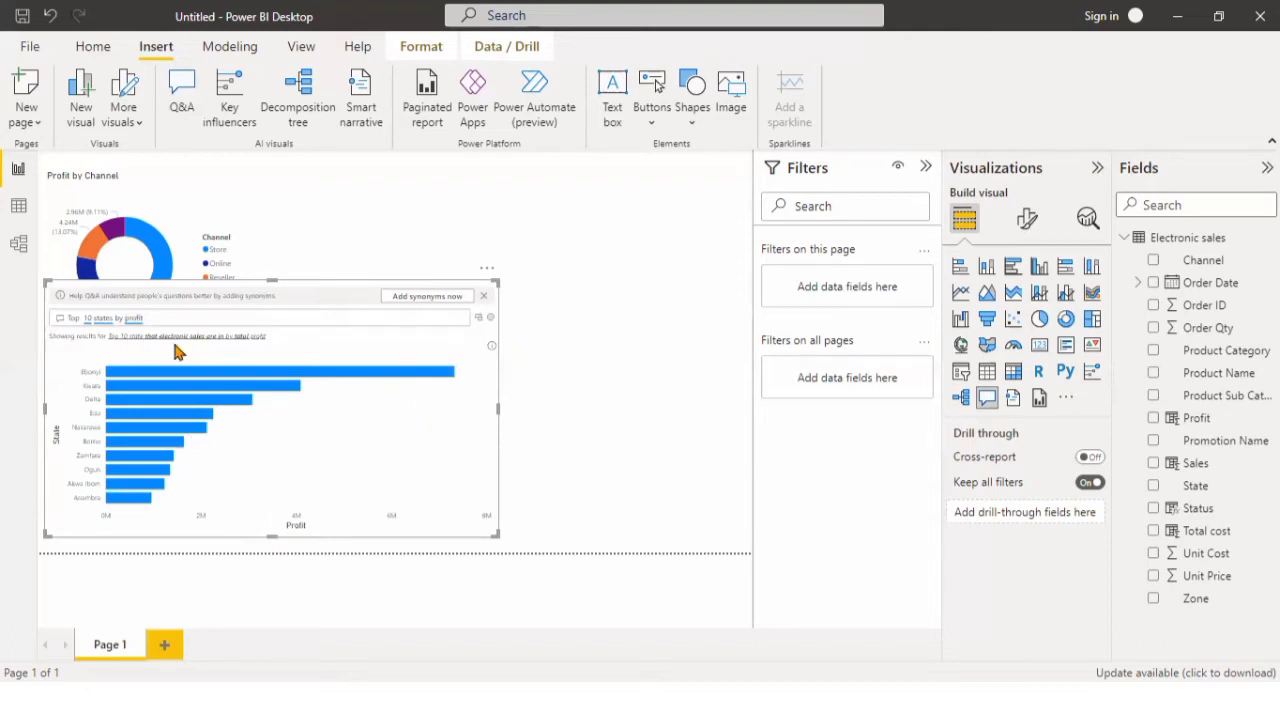
# Turn the Q&A result into a standard visual, place it beside the donut chart, and make it taller and narrower.
pyautogui.click(479, 319)
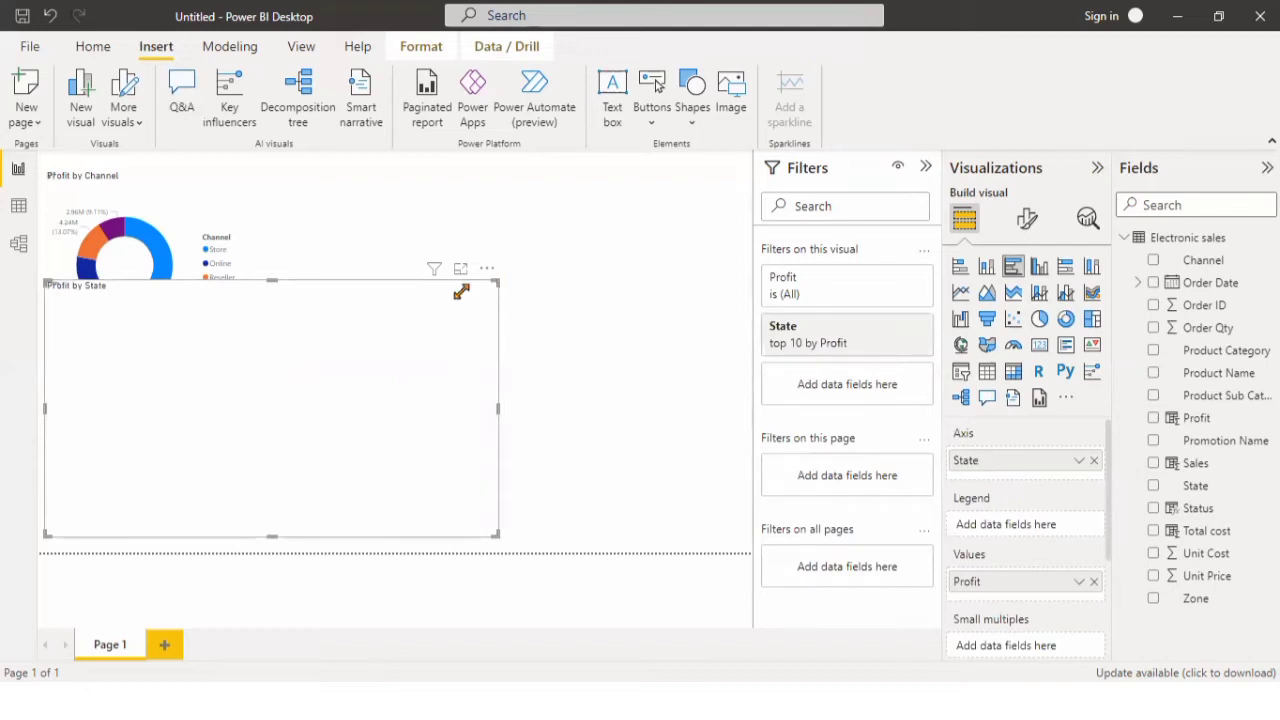
pyautogui.moveTo(418, 327); pyautogui.dragTo(575, 224)
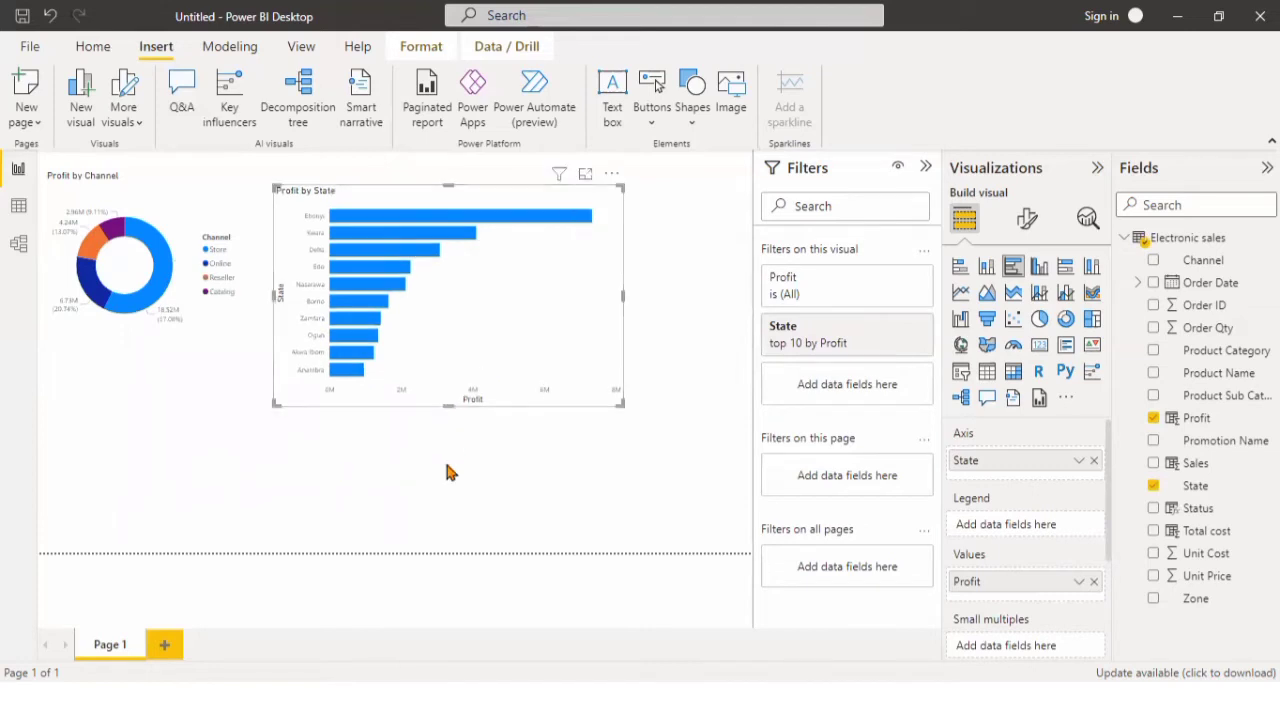
pyautogui.moveTo(447, 465); pyautogui.dragTo(434, 530)
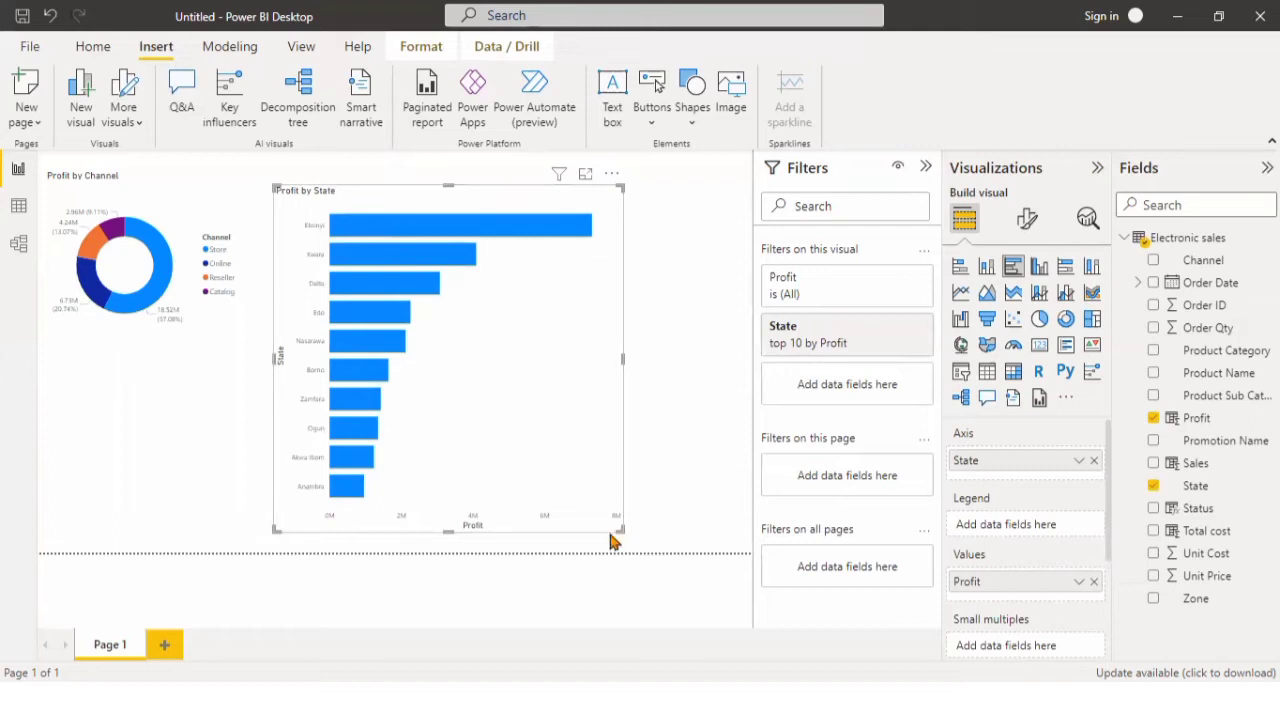
pyautogui.moveTo(590, 531)
pyautogui.mouseDown()
pyautogui.moveTo(574, 527)
pyautogui.moveTo(577, 537)
pyautogui.mouseUp()
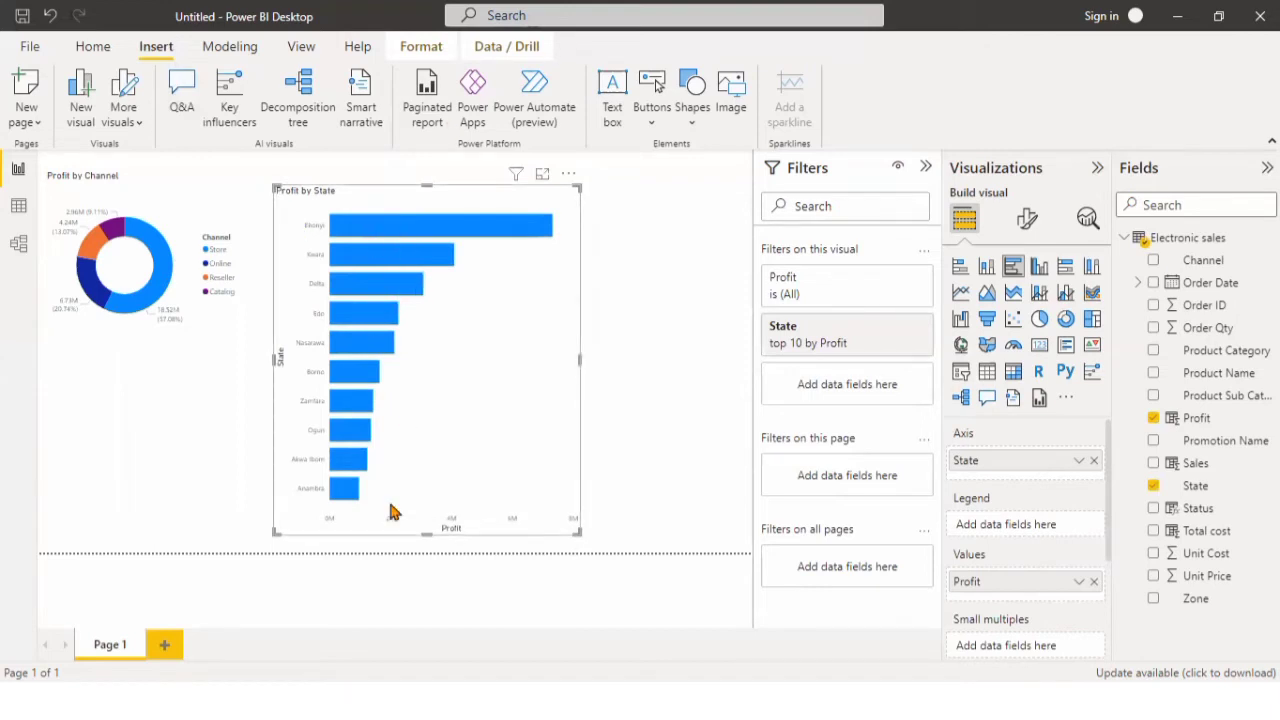
# Turn on data labels for the Profit by State bar chart.
pyautogui.click(1027, 226)
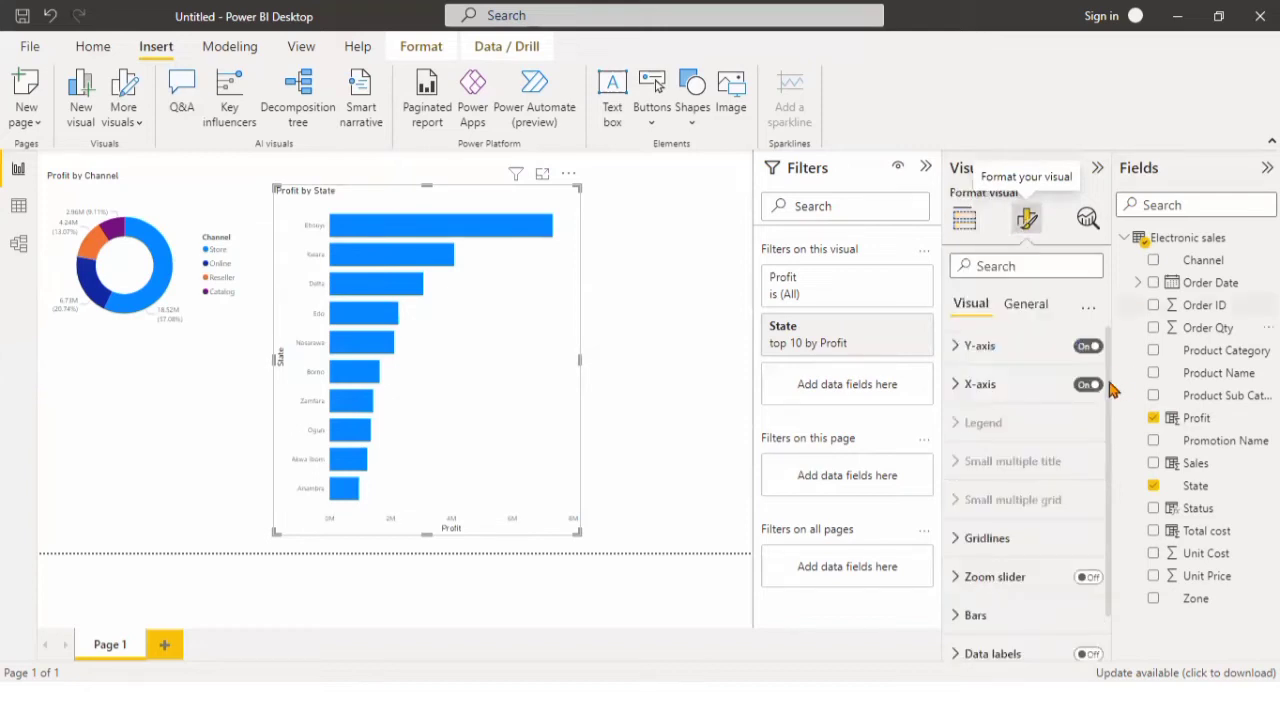
pyautogui.scroll(-1, 1115, 450)
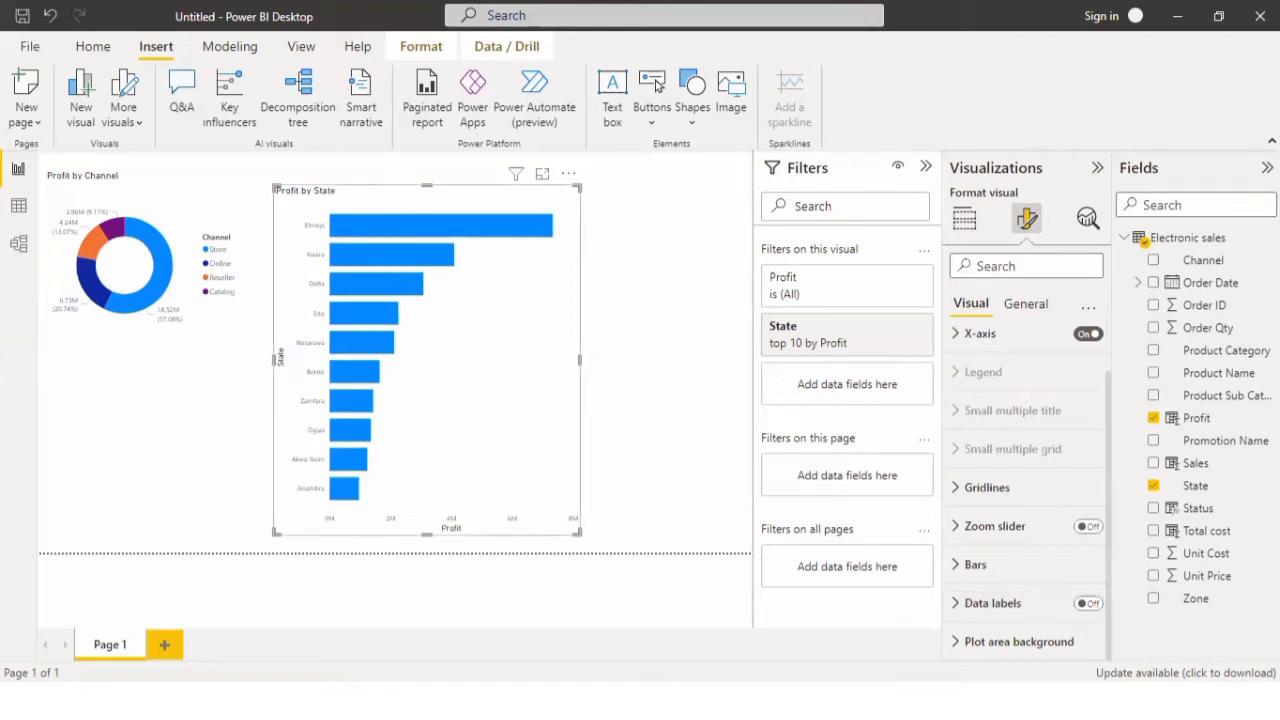
pyautogui.click(1087, 604)
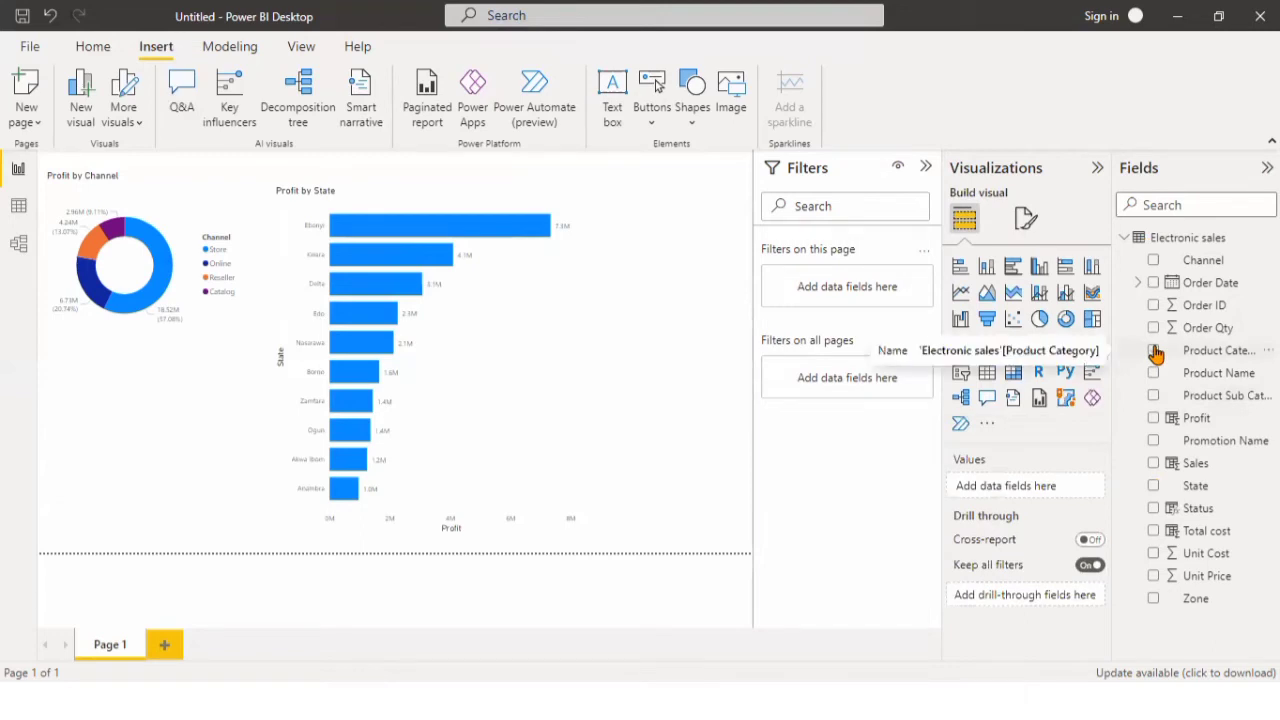
# Create a treemap of Sales by Product Category below the donut chart.
pyautogui.click(1155, 352)
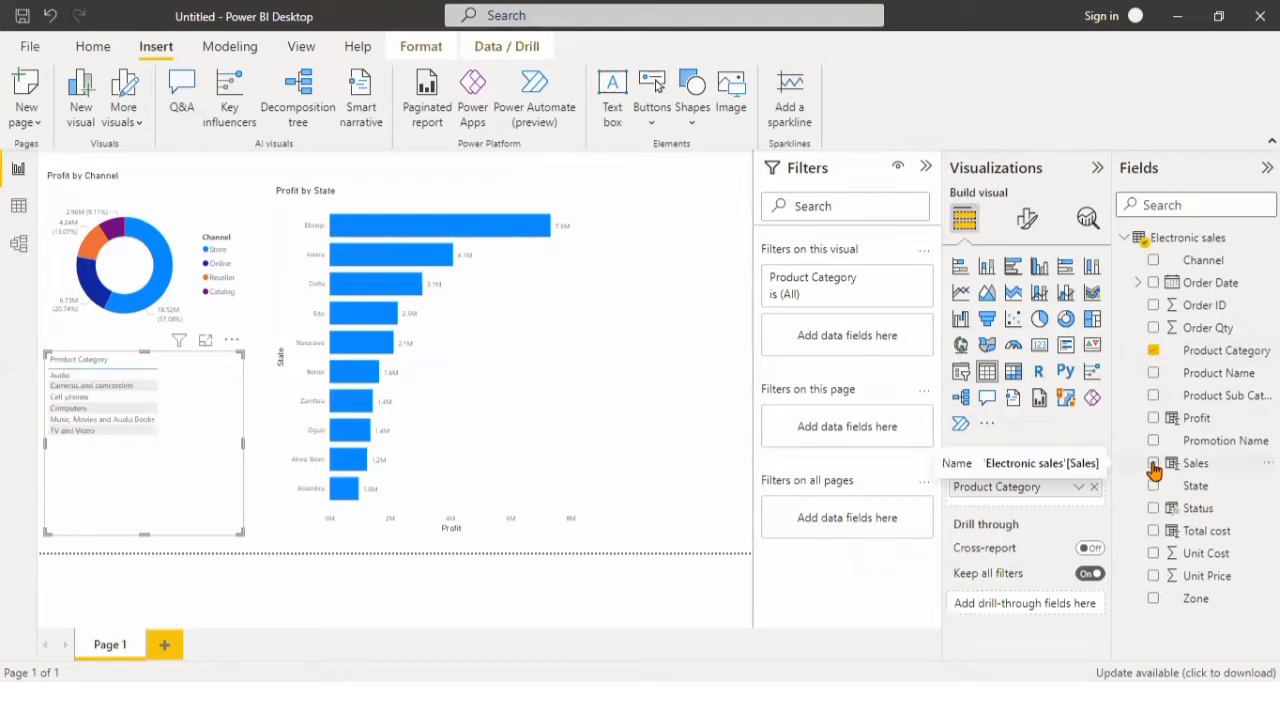
pyautogui.click(1153, 465)
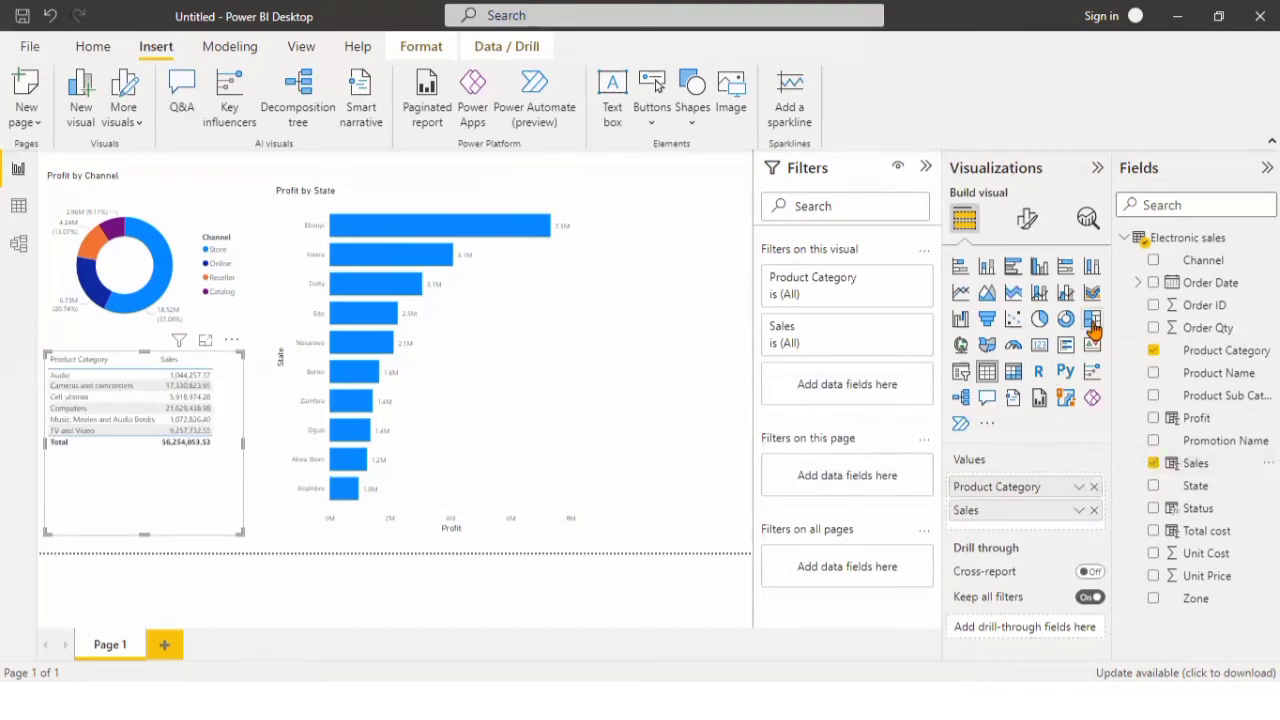
pyautogui.click(1092, 322)
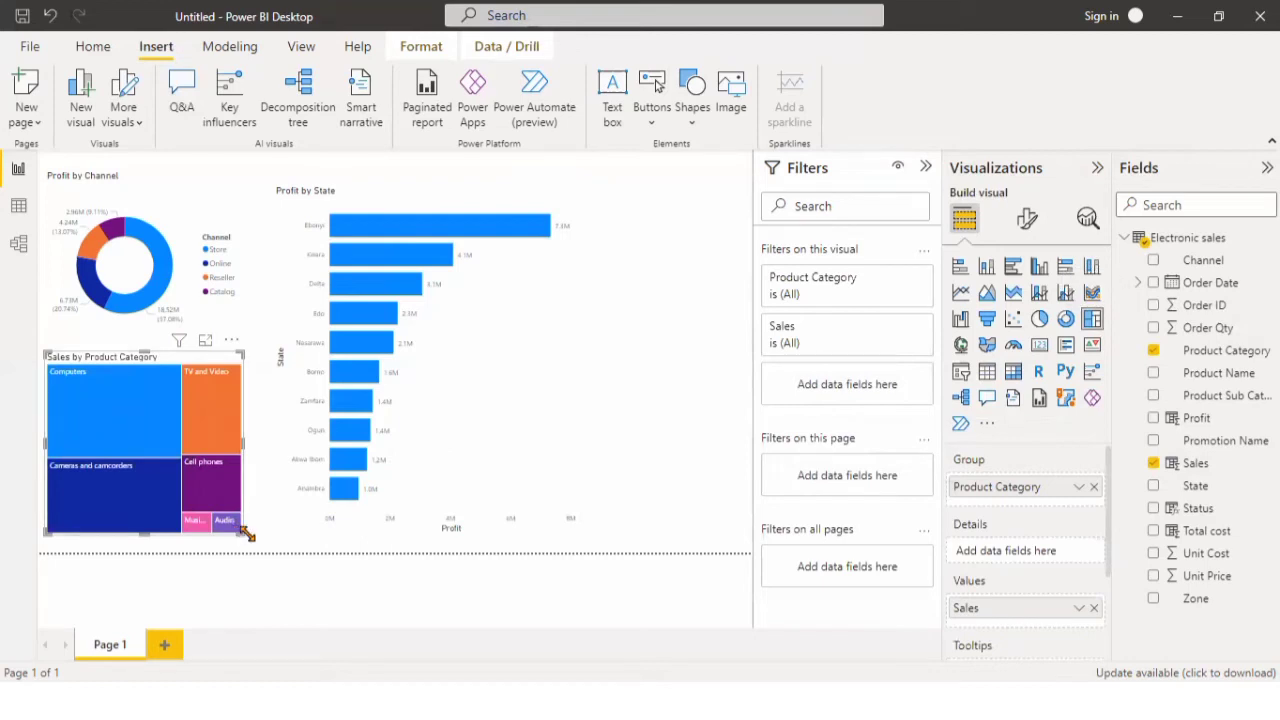
pyautogui.moveTo(246, 534); pyautogui.dragTo(243, 536)
# Add a slicer beside the Profit by State chart using the Year level of the Order Date hierarchy.
pyautogui.click(465, 444)
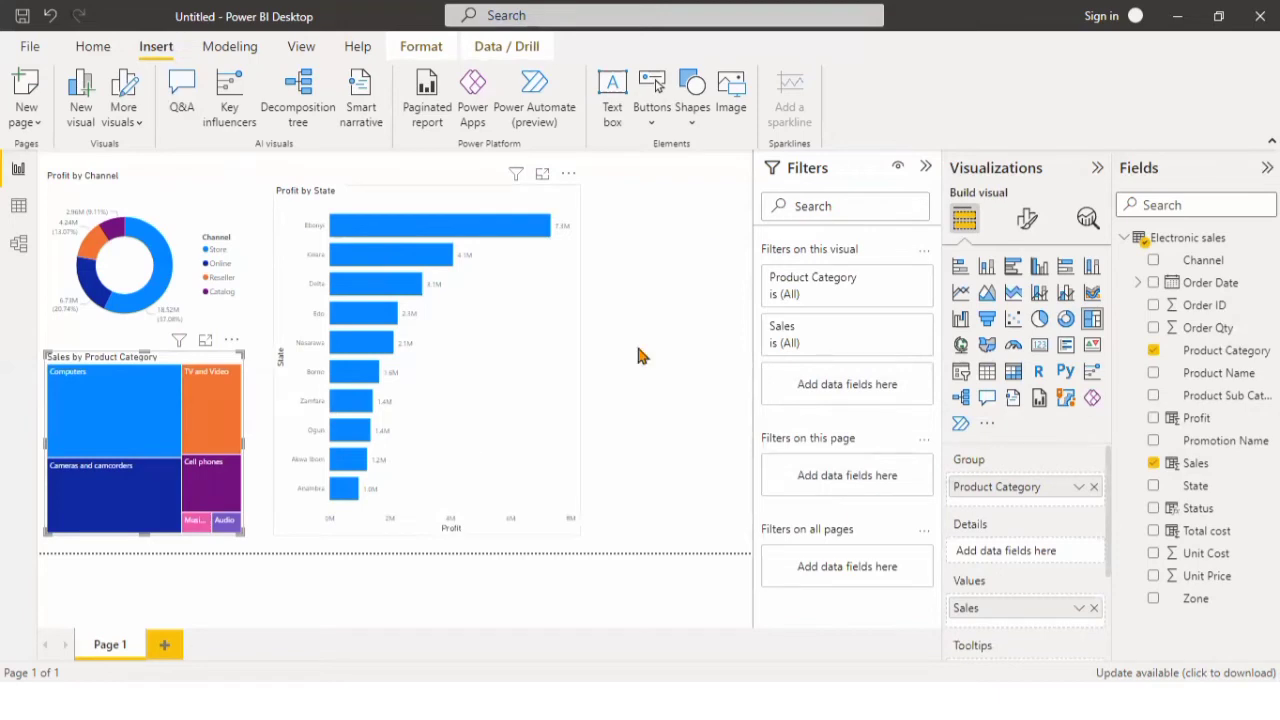
pyautogui.click(658, 224)
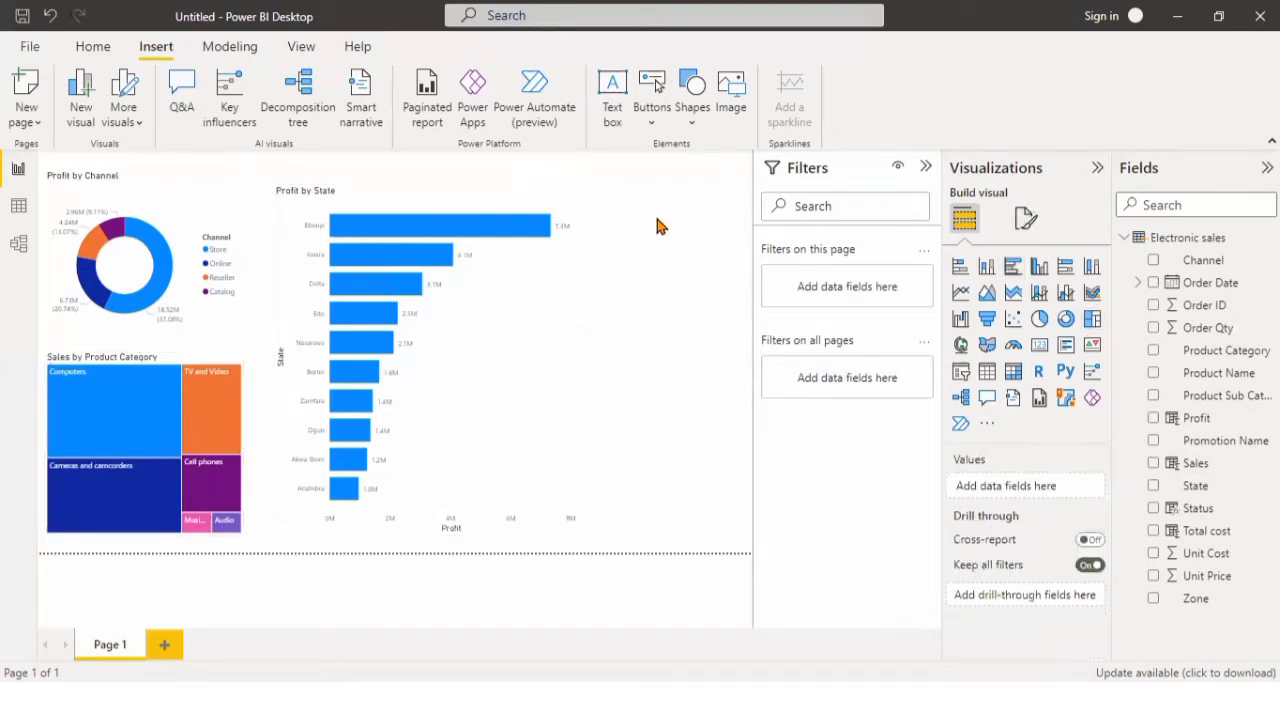
pyautogui.click(962, 373)
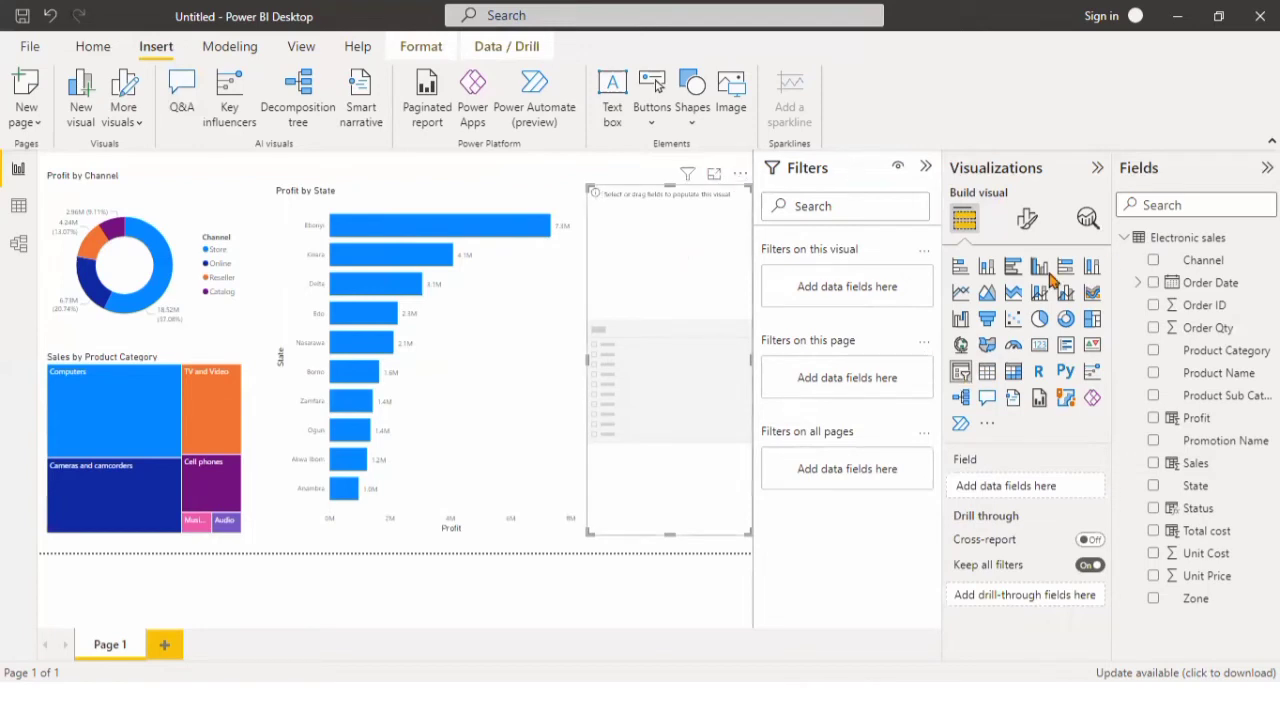
pyautogui.click(1139, 285)
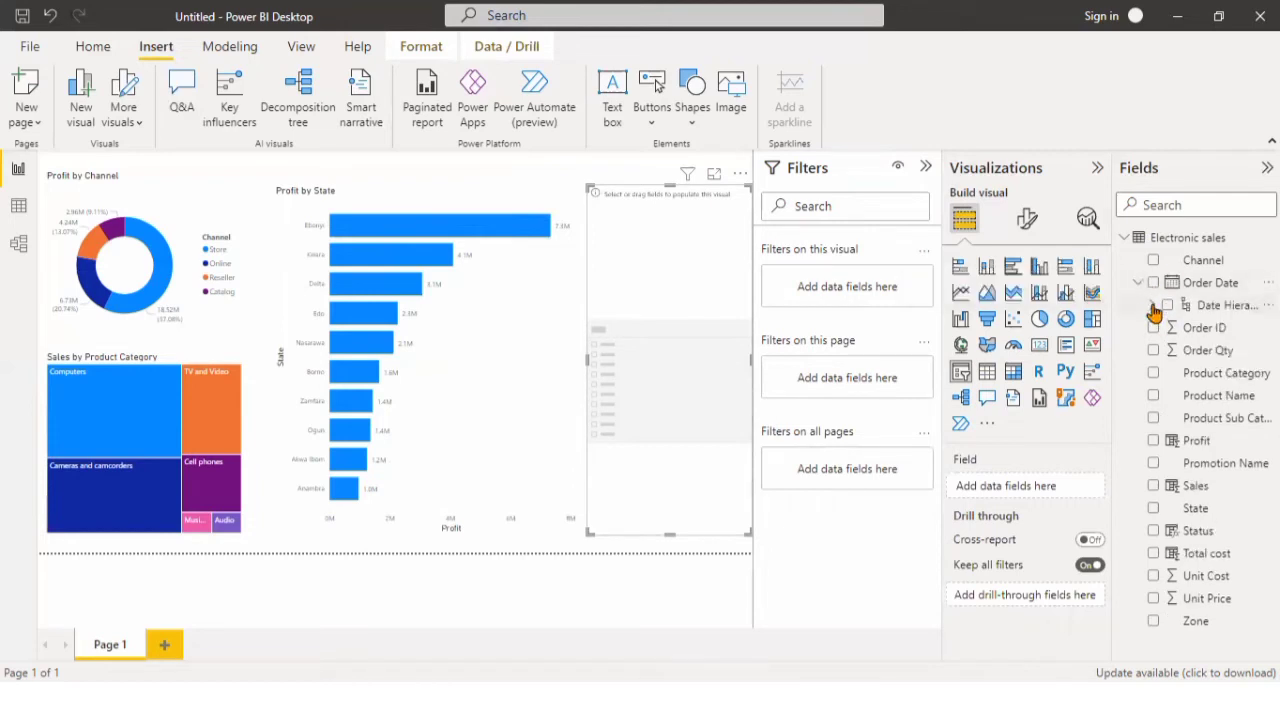
pyautogui.click(1154, 307)
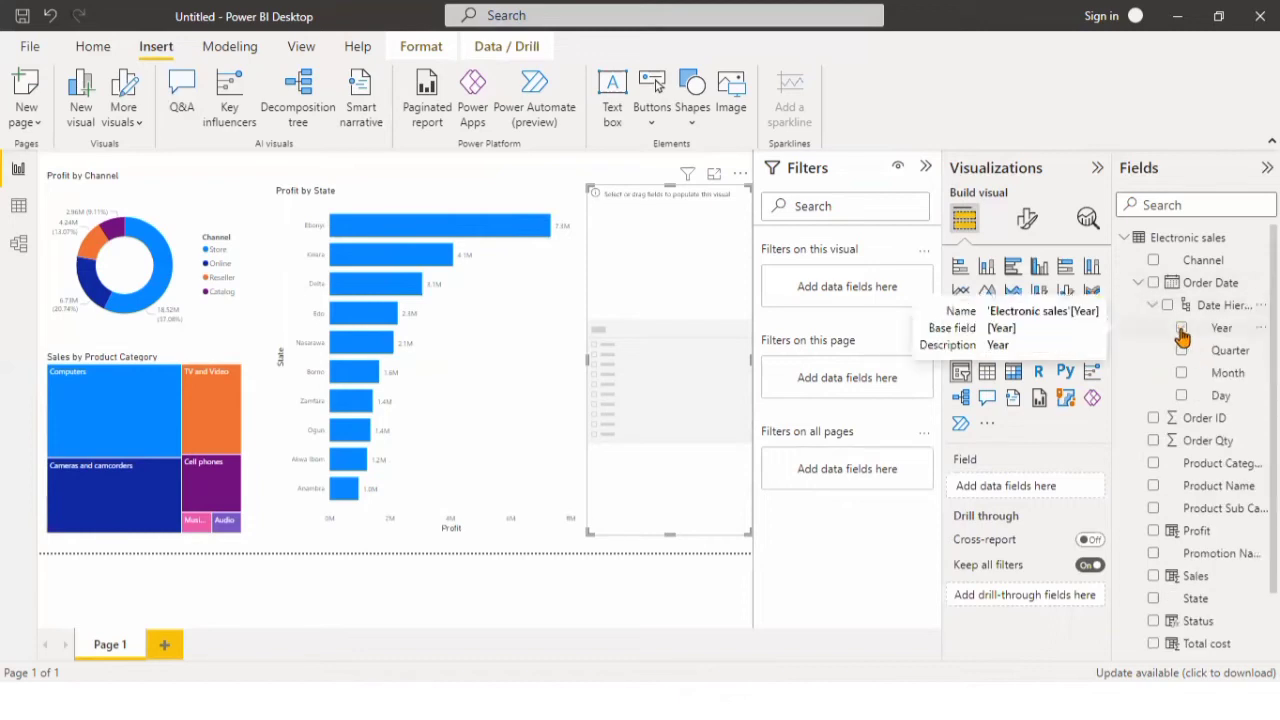
pyautogui.click(1181, 330)
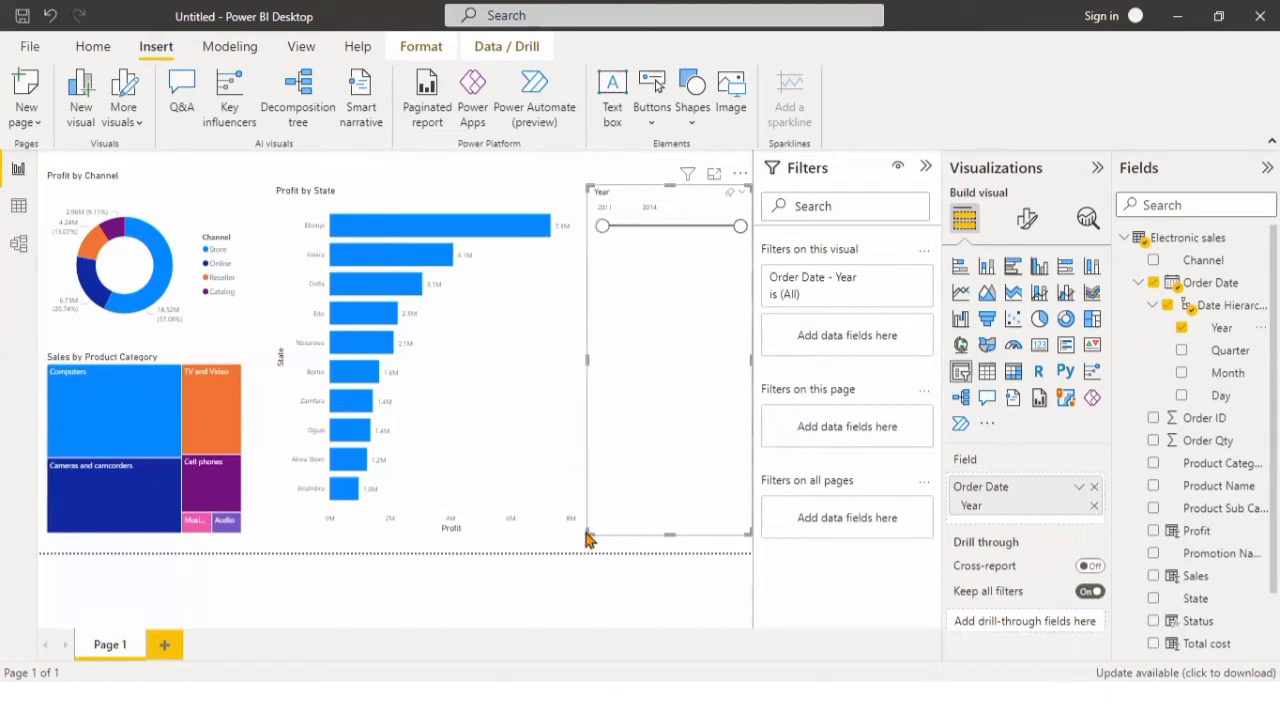
# Shorten the Year slicer to a small box beside the top of the bar chart and change its style to a list.
pyautogui.moveTo(591, 532); pyautogui.dragTo(604, 380)
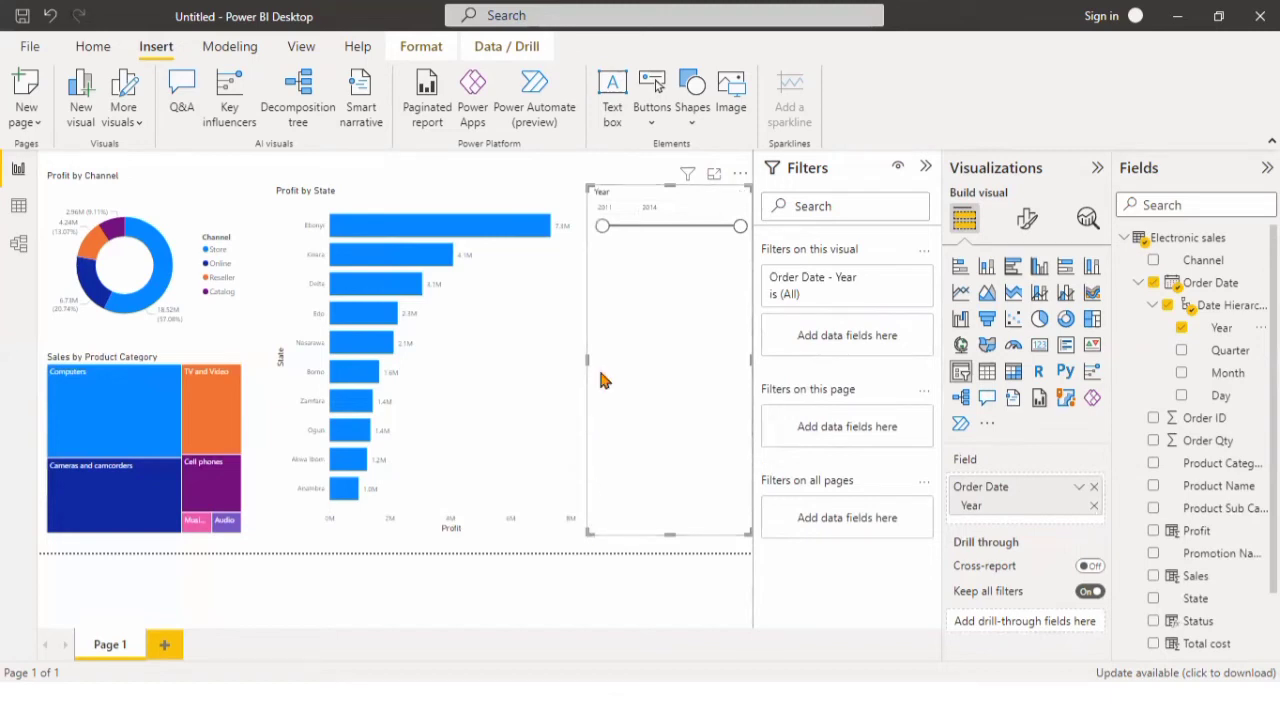
pyautogui.moveTo(594, 272); pyautogui.dragTo(592, 254)
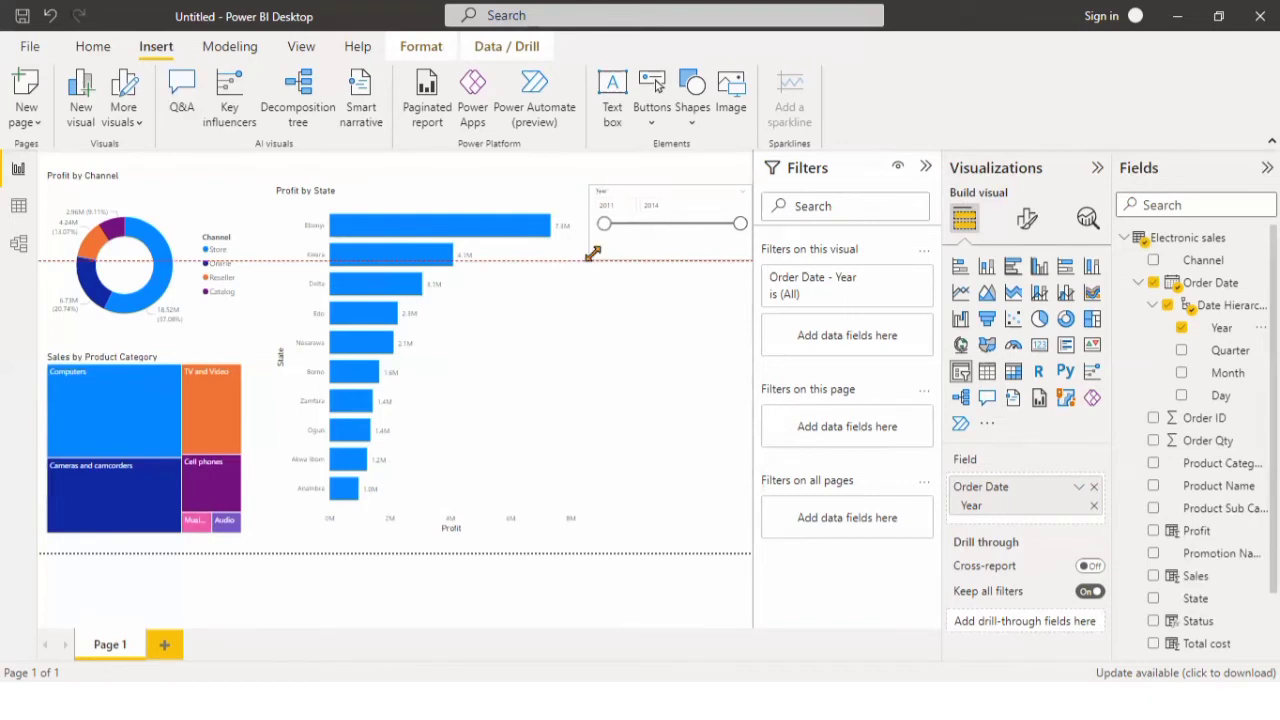
pyautogui.click(743, 194)
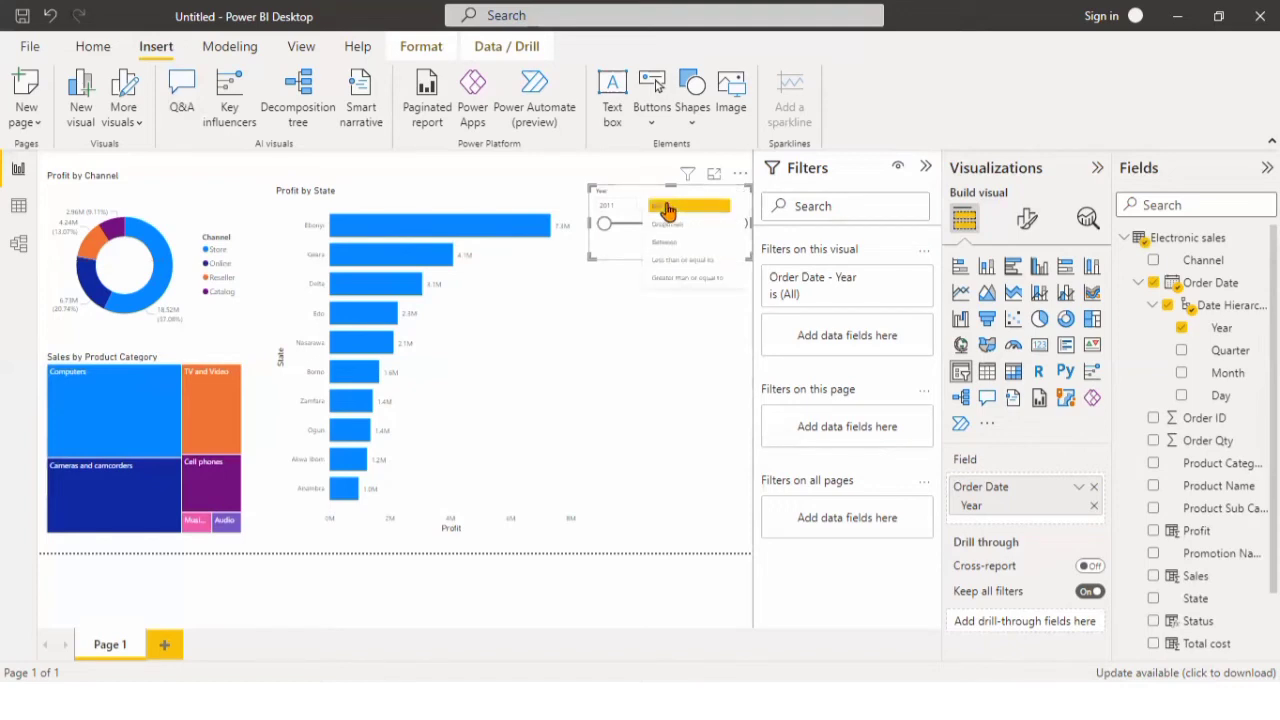
pyautogui.click(666, 204)
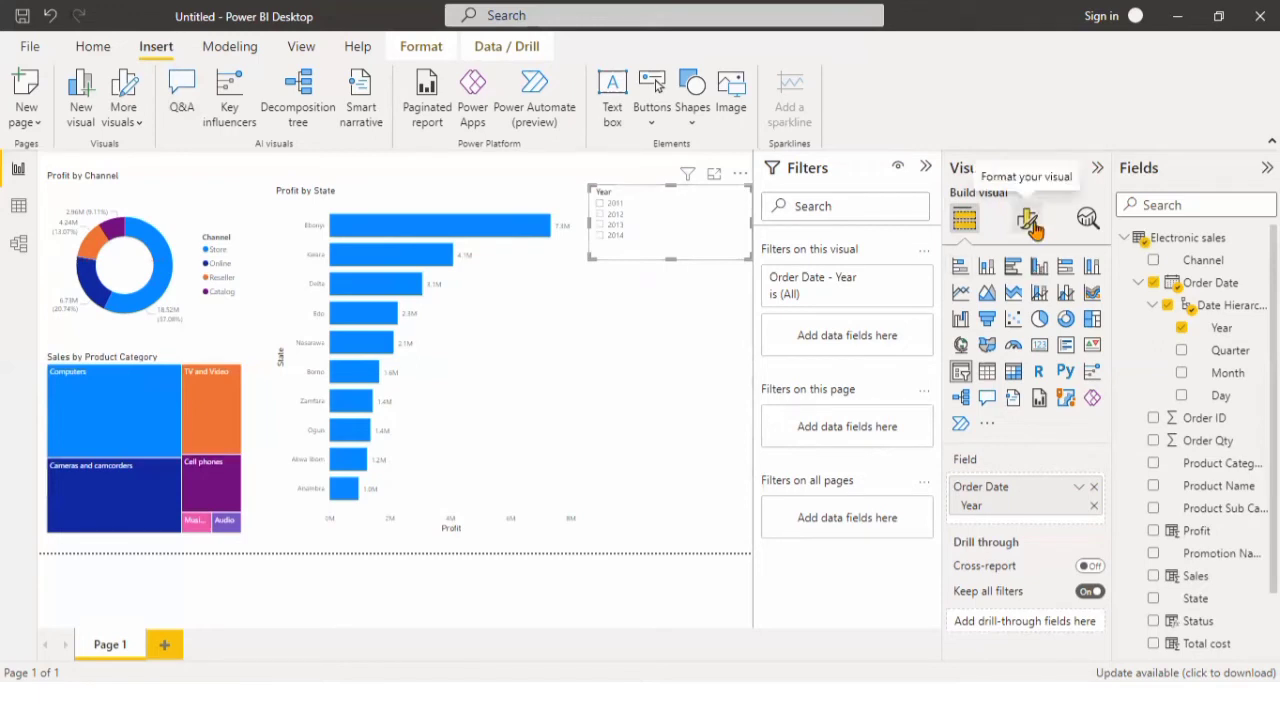
# Set the Year slicer to horizontal orientation with single select turned on, and widen it slightly.
pyautogui.click(1033, 228)
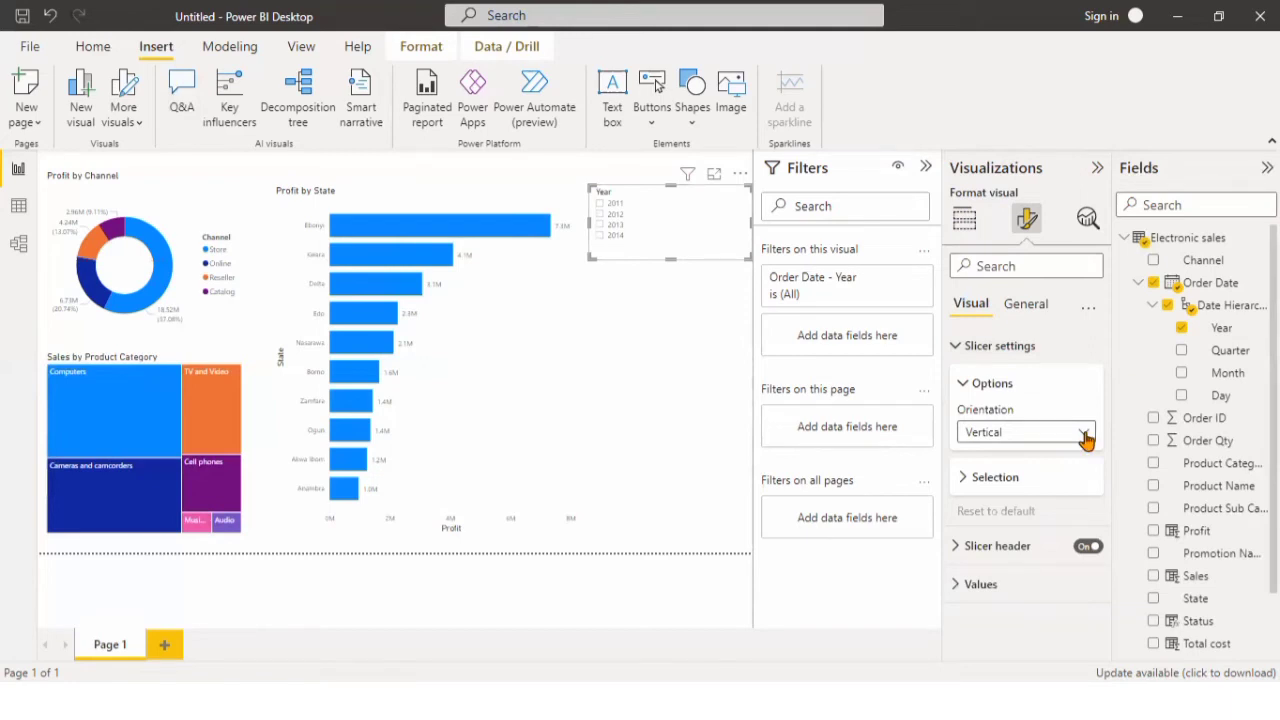
pyautogui.click(1087, 437)
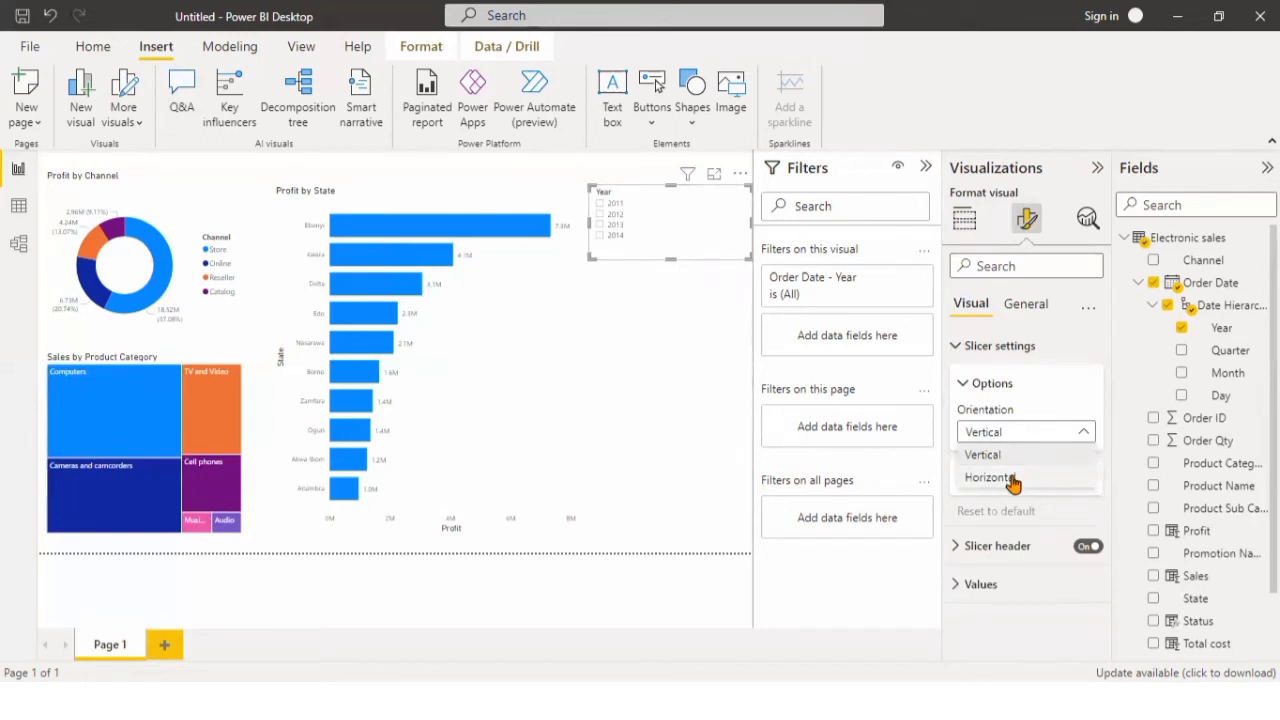
pyautogui.click(1013, 481)
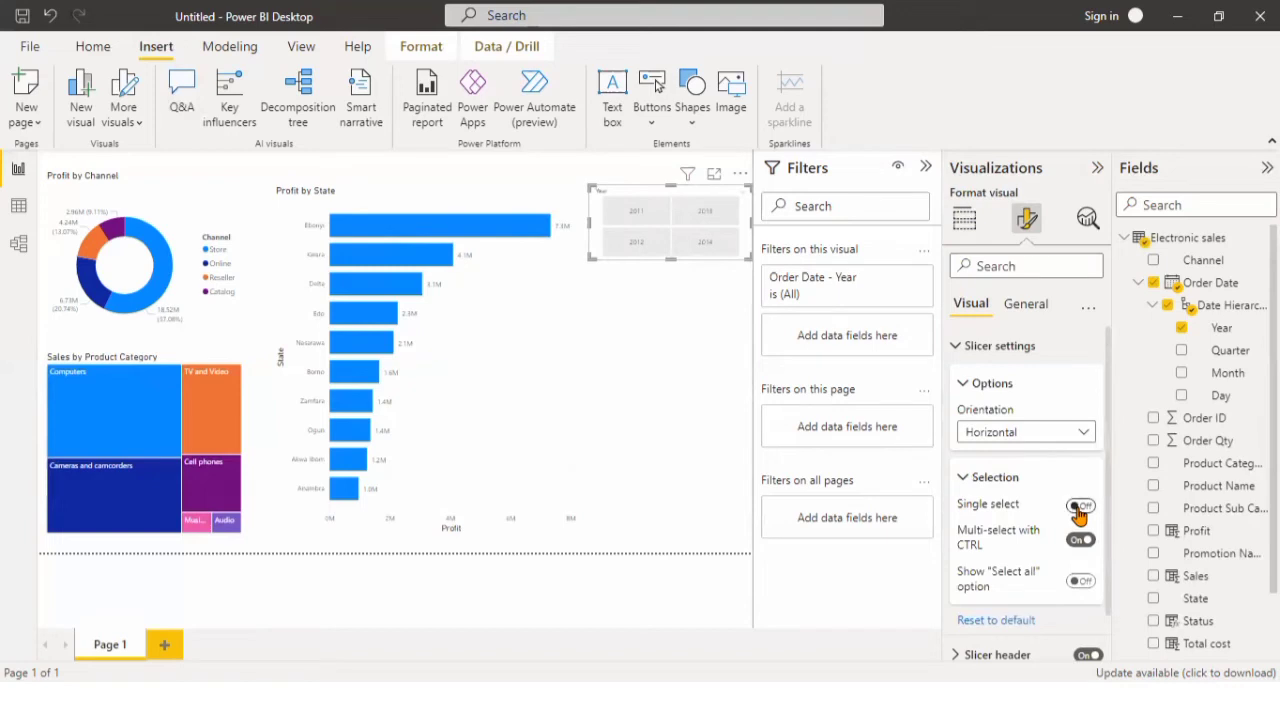
pyautogui.click(1079, 508)
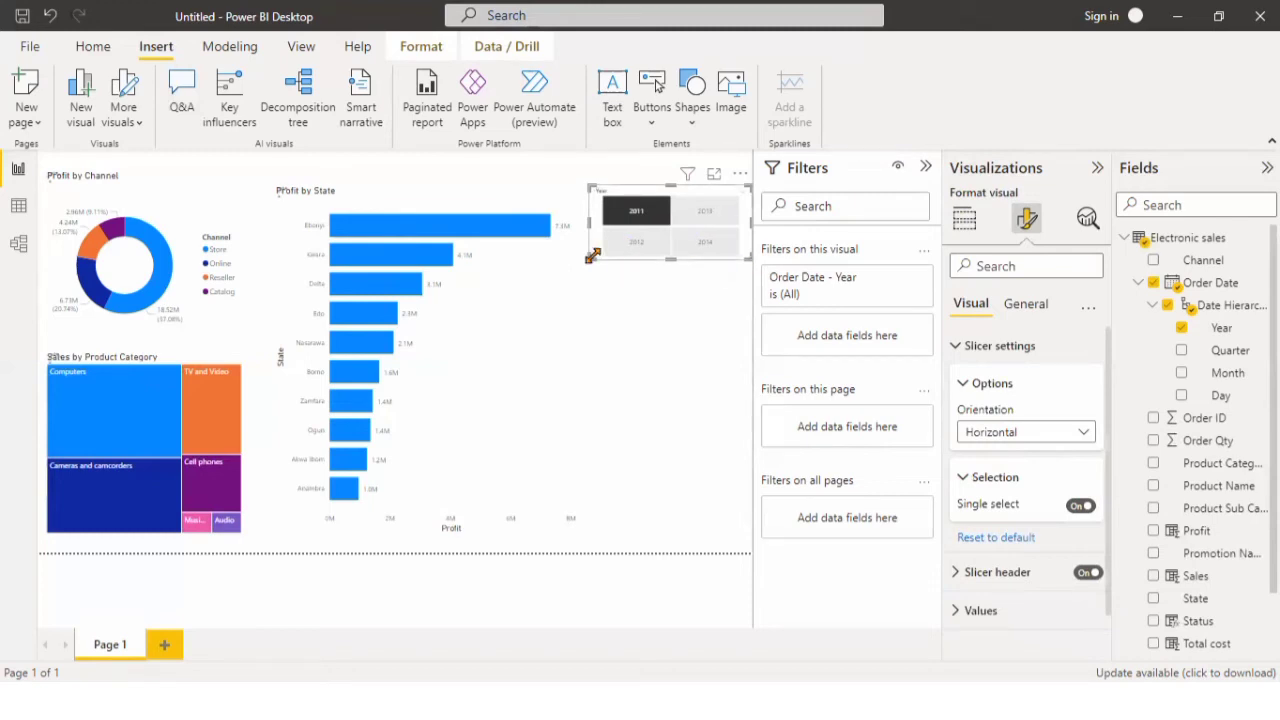
pyautogui.moveTo(582, 256); pyautogui.dragTo(589, 258)
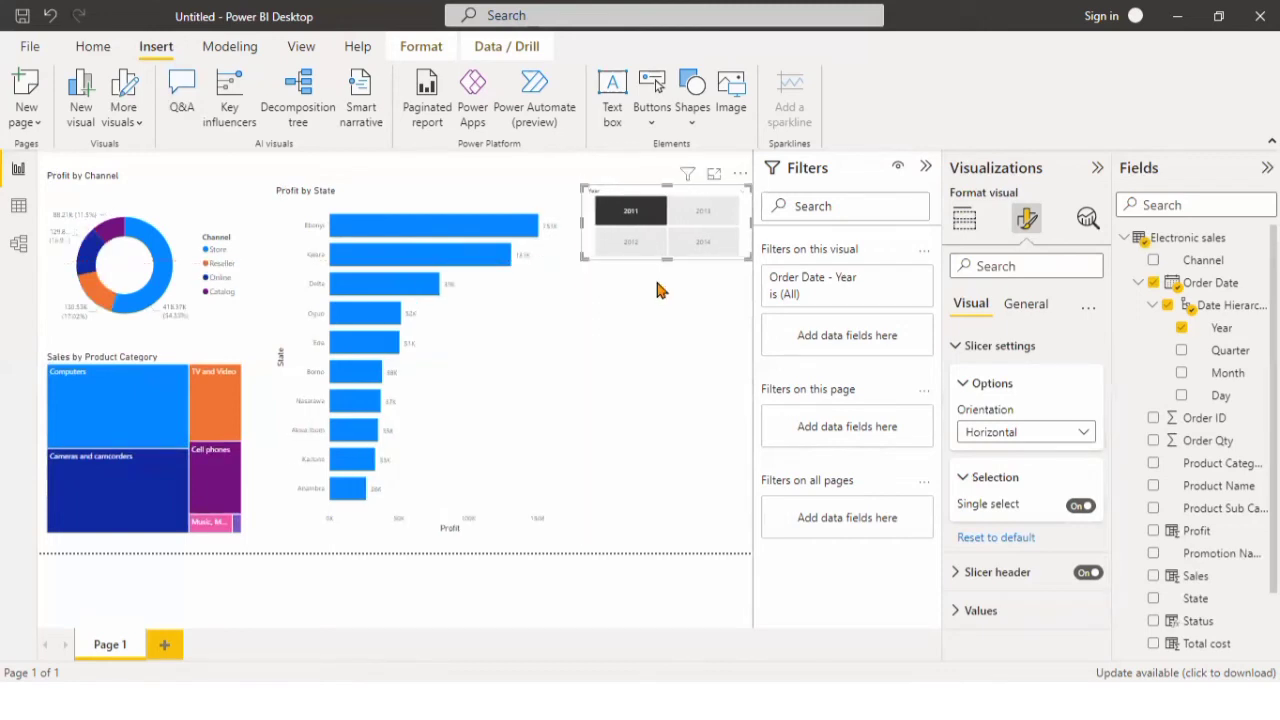
pyautogui.click(657, 284)
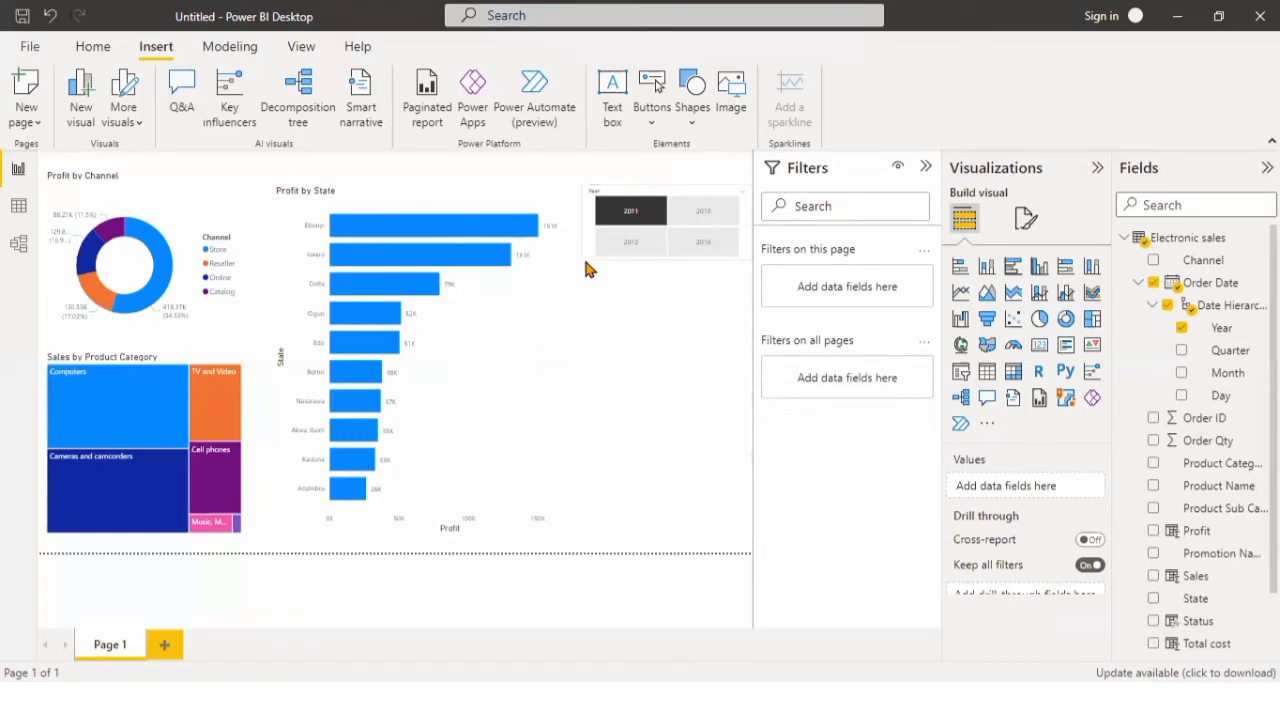
# Test the Year slicer by filtering the report to 2014, 2013, 2011, 2012, 2014 and finally 2013.
pyautogui.click(687, 250)
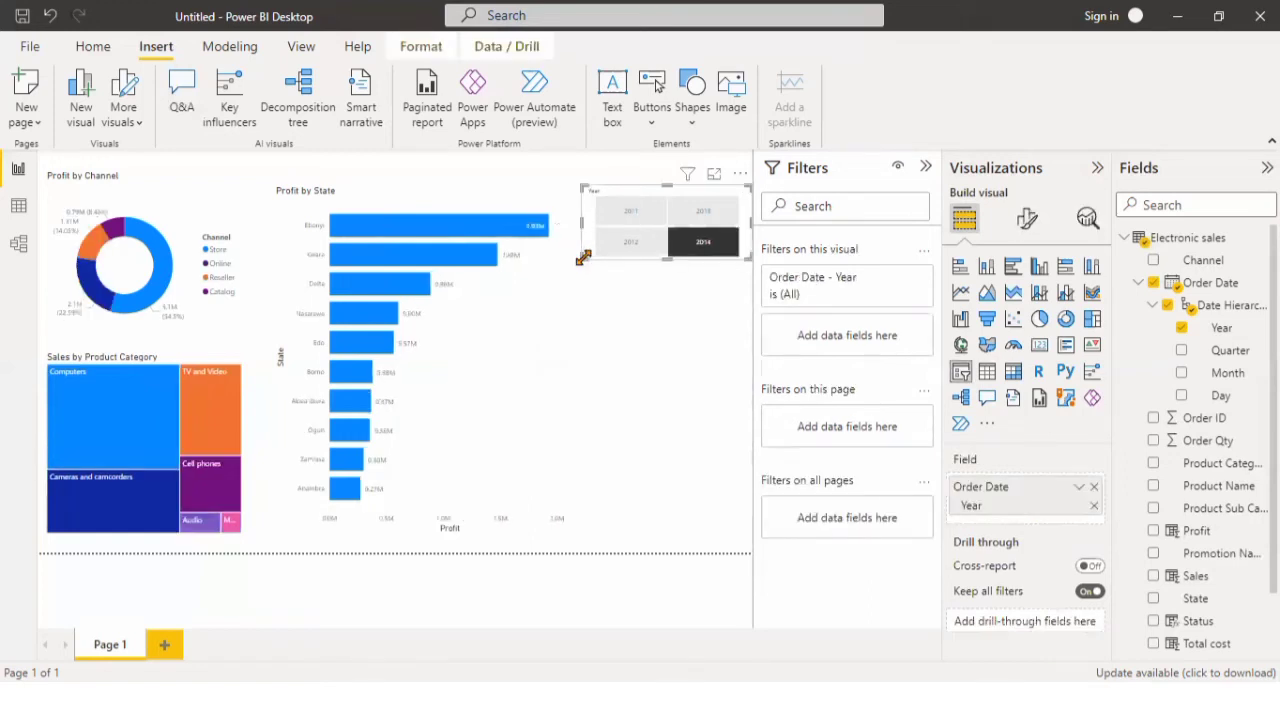
pyautogui.click(697, 248)
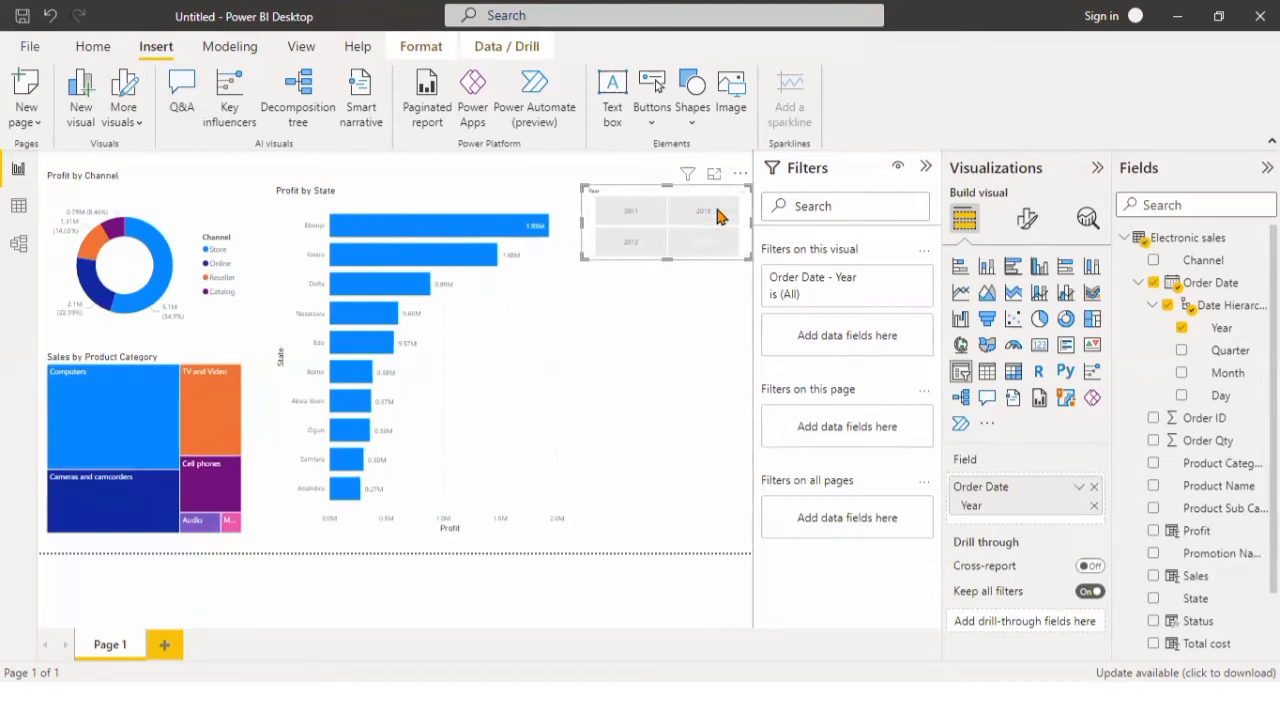
pyautogui.click(717, 217)
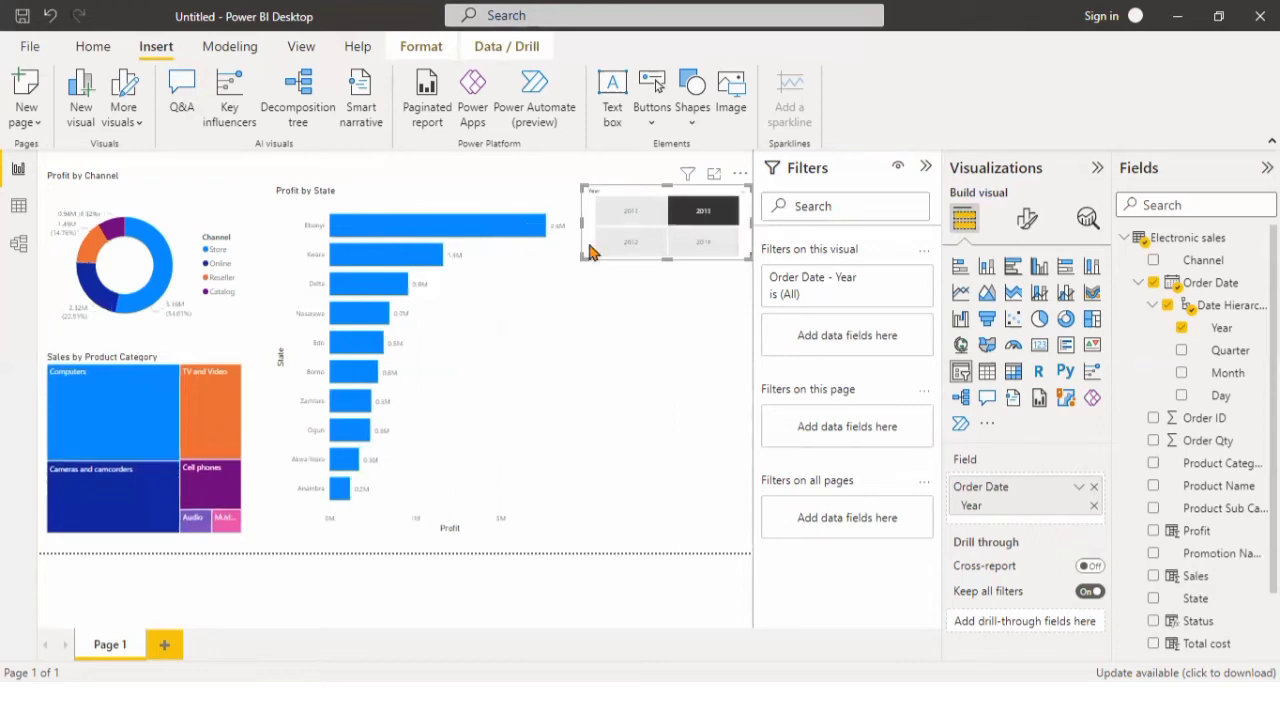
pyautogui.click(642, 212)
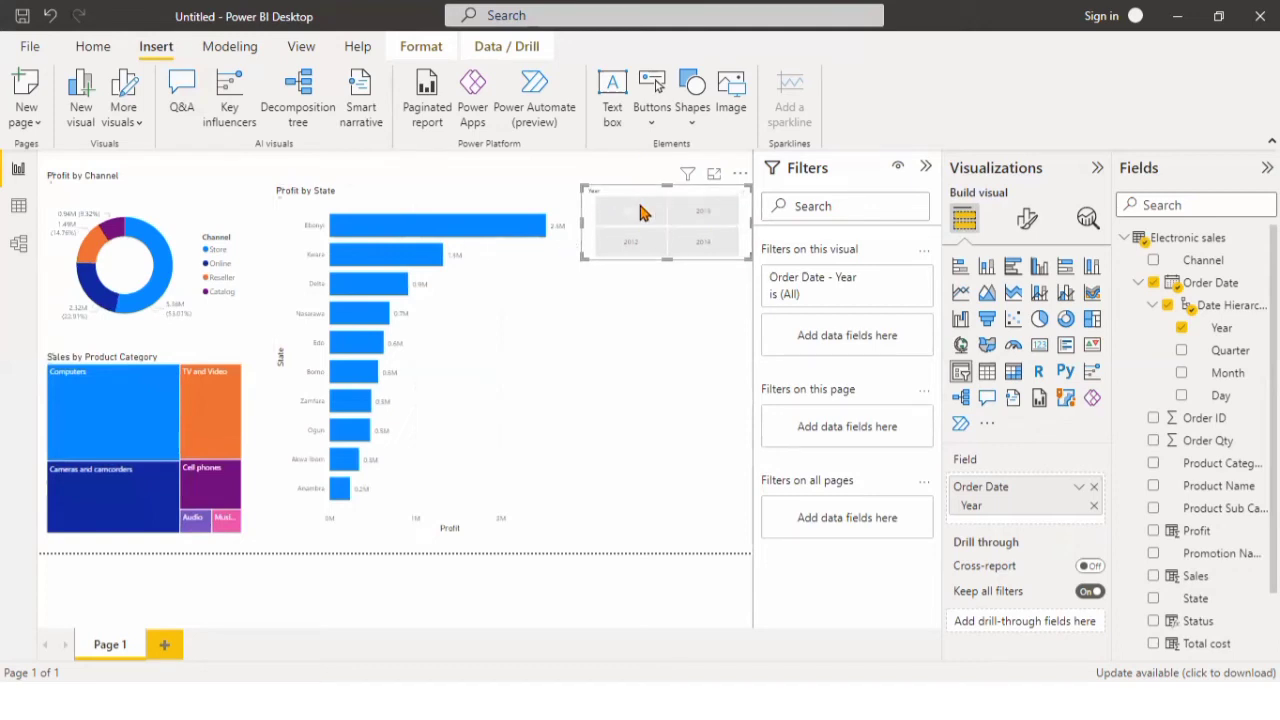
pyautogui.click(642, 212)
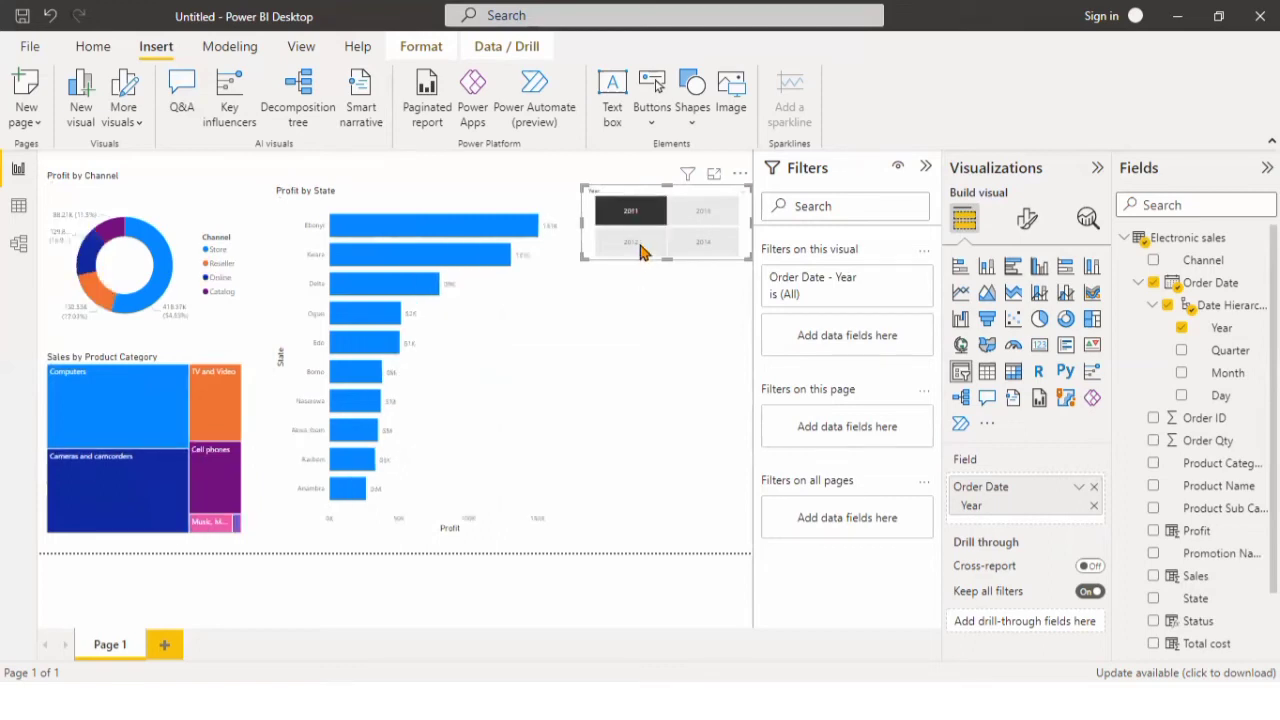
pyautogui.click(642, 250)
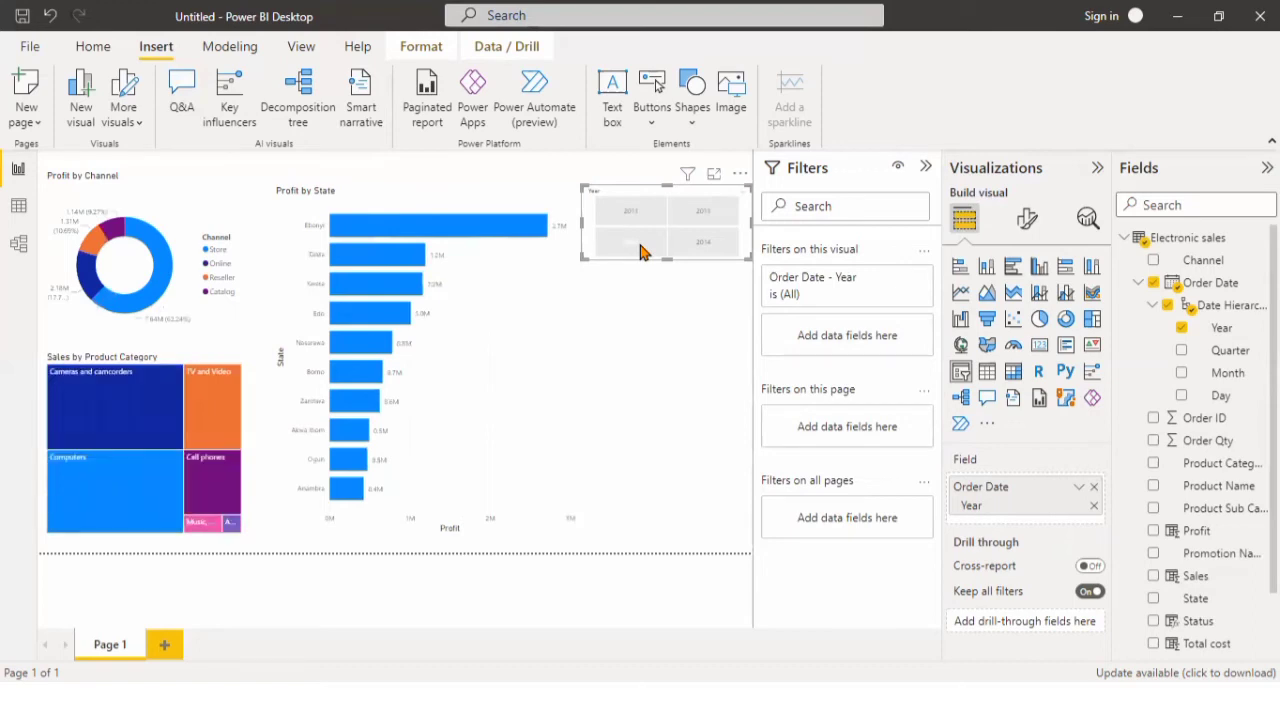
pyautogui.click(642, 250)
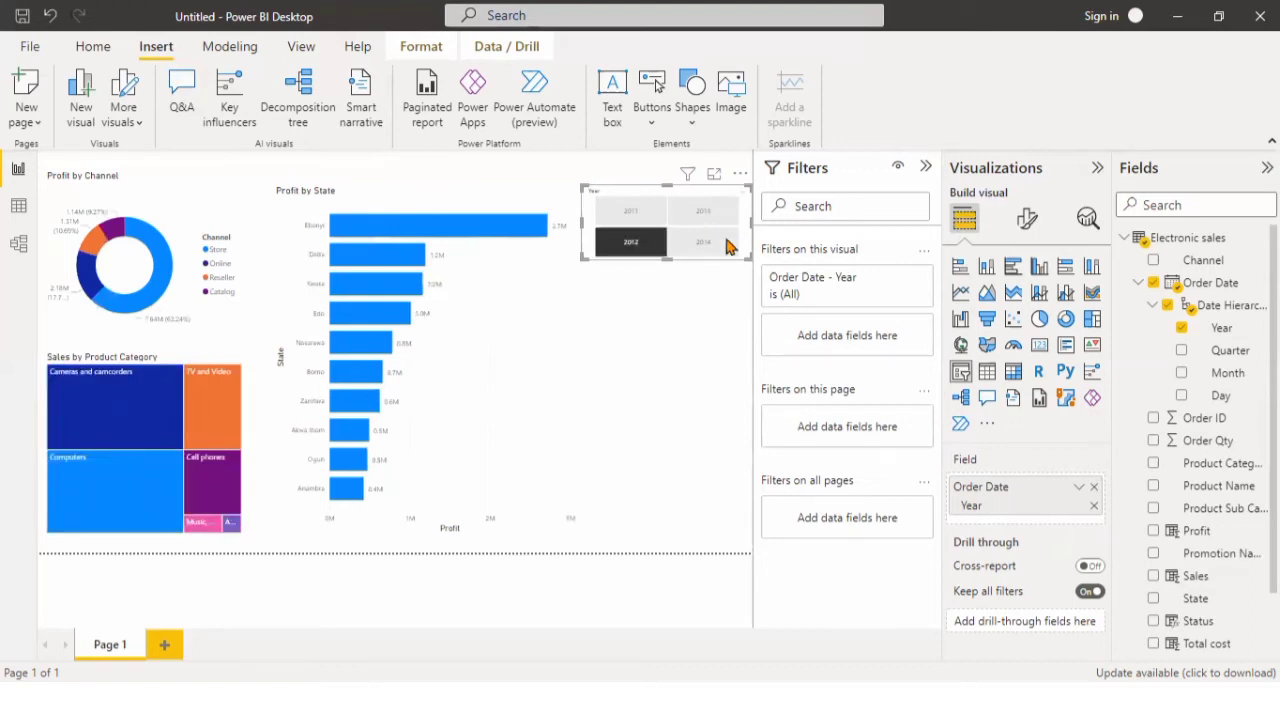
pyautogui.click(727, 247)
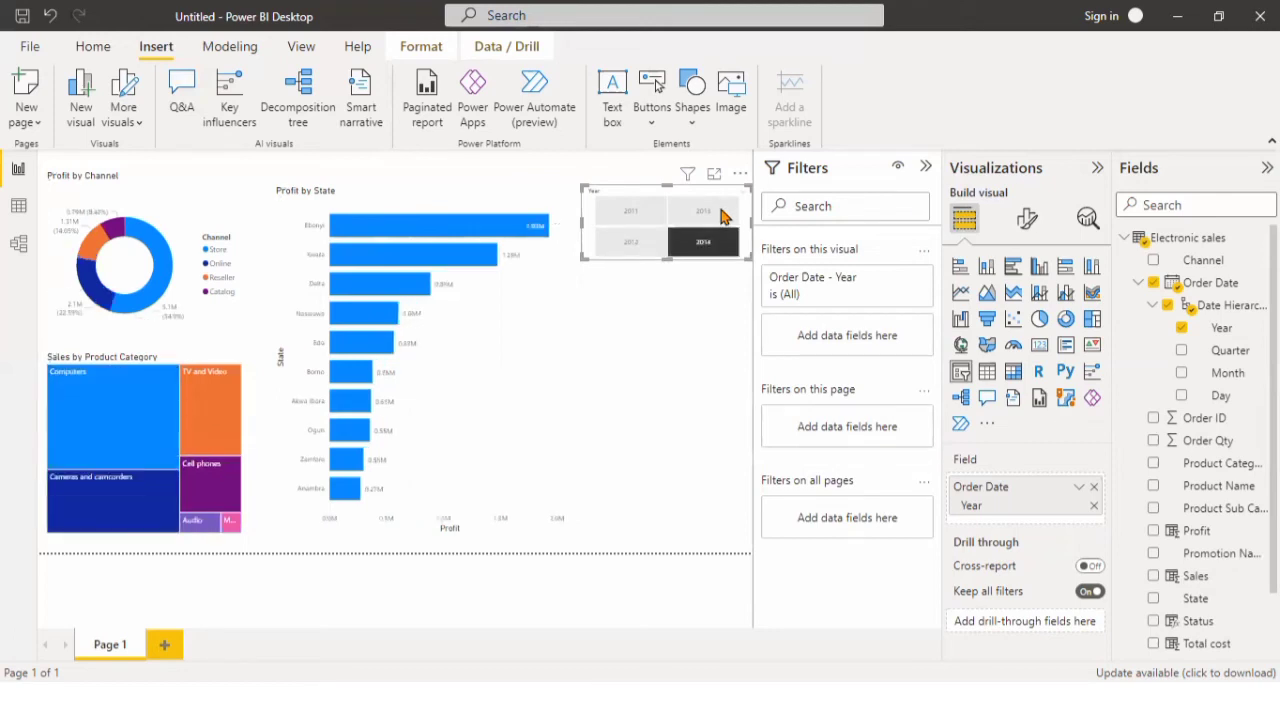
pyautogui.click(724, 217)
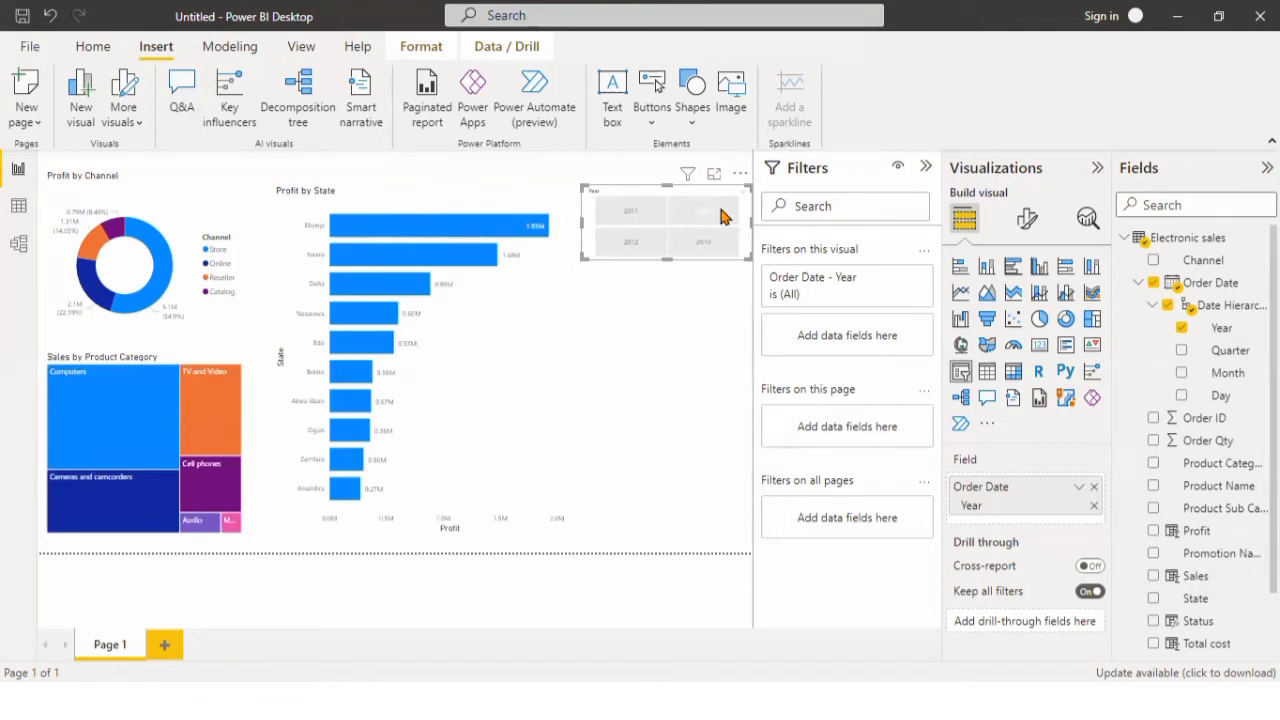
# Add a Zone slicer below the Year slicer and reduce its height, making it slightly narrower.
pyautogui.click(737, 272)
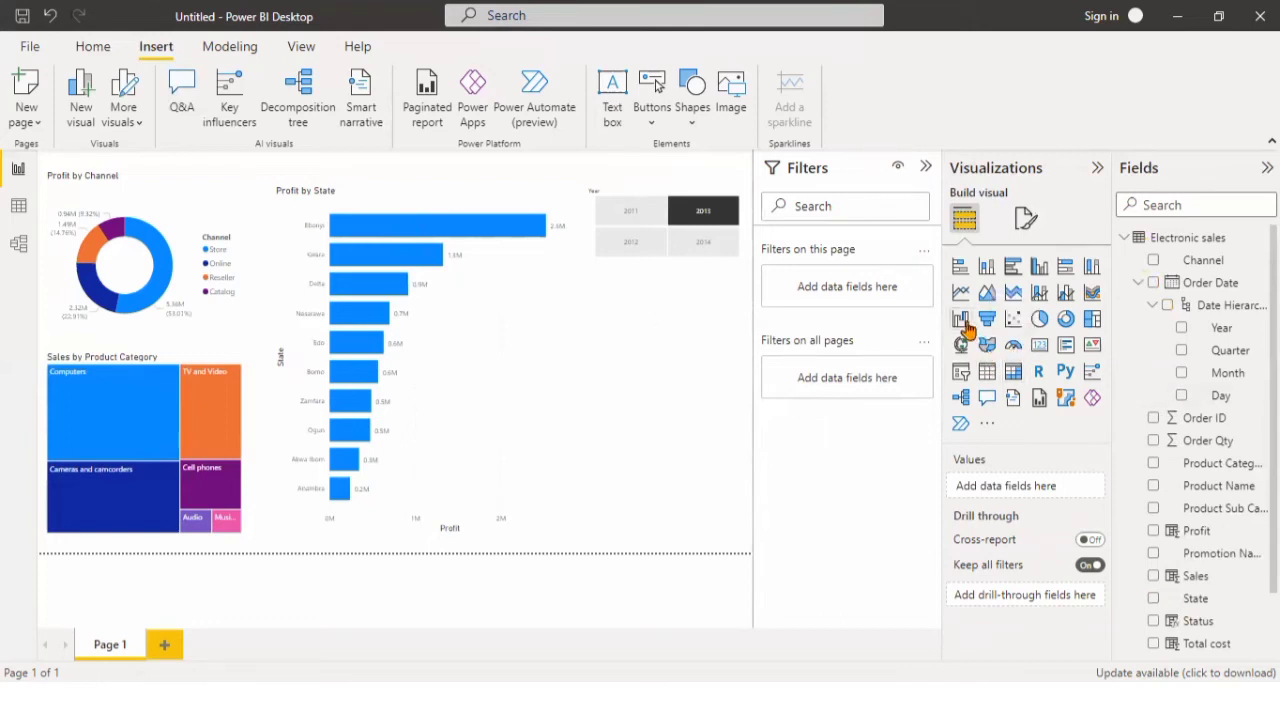
pyautogui.click(961, 373)
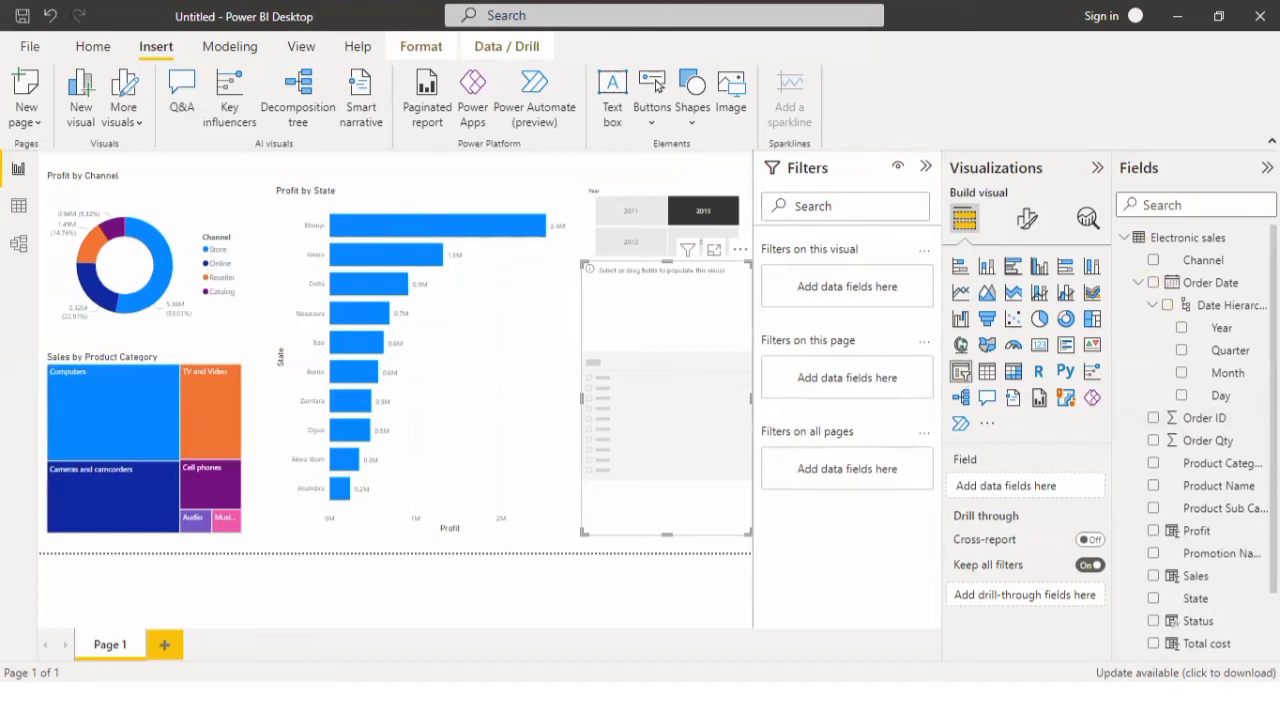
pyautogui.scroll(-1, 1195, 450)
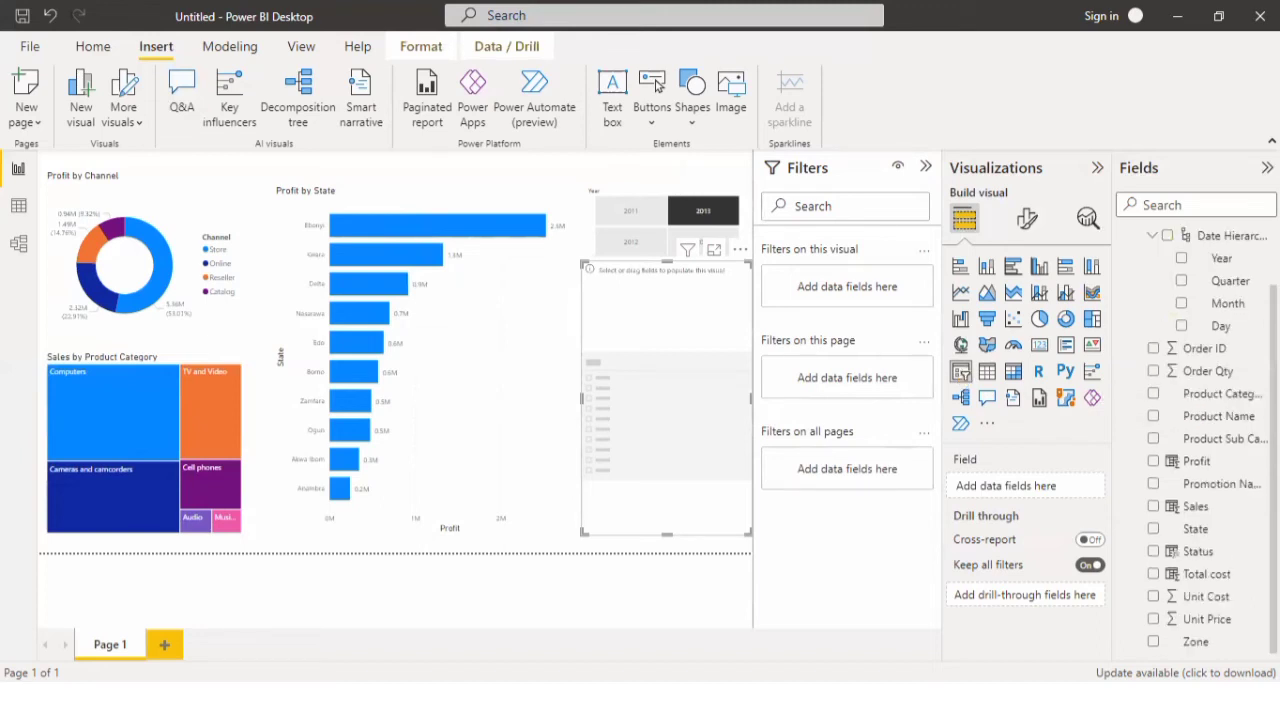
pyautogui.click(1154, 643)
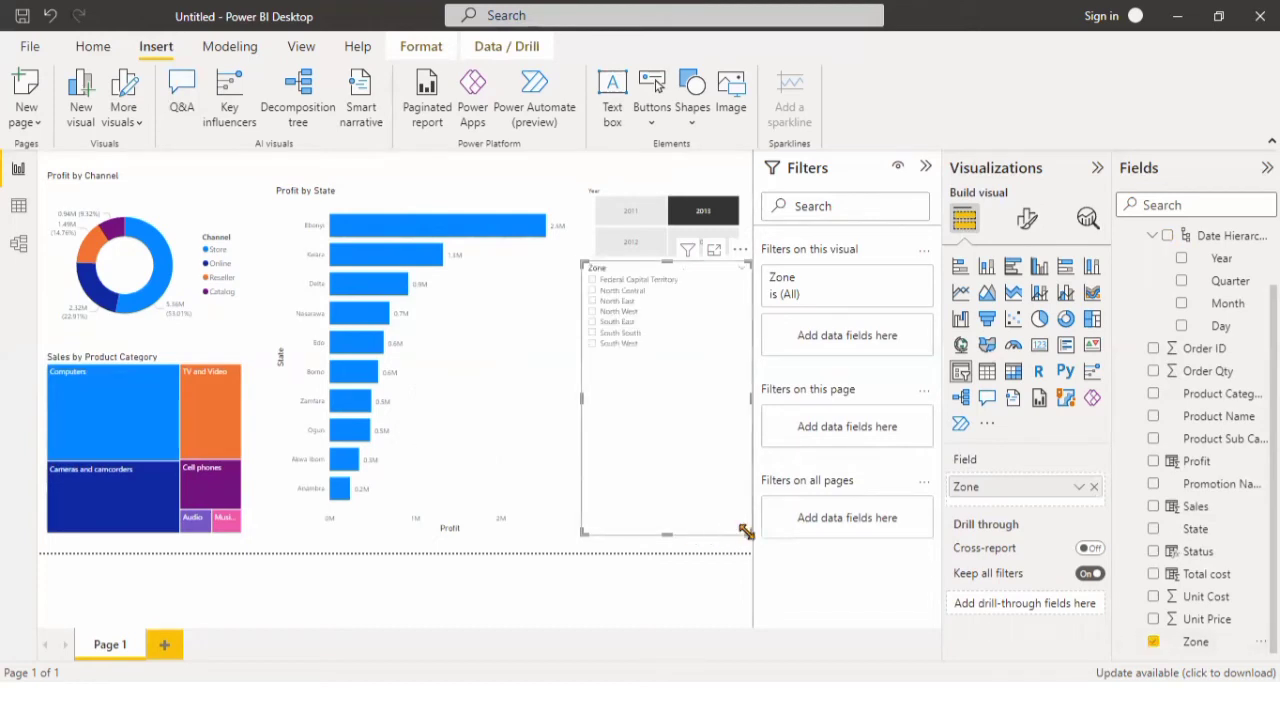
pyautogui.moveTo(748, 532); pyautogui.dragTo(742, 435)
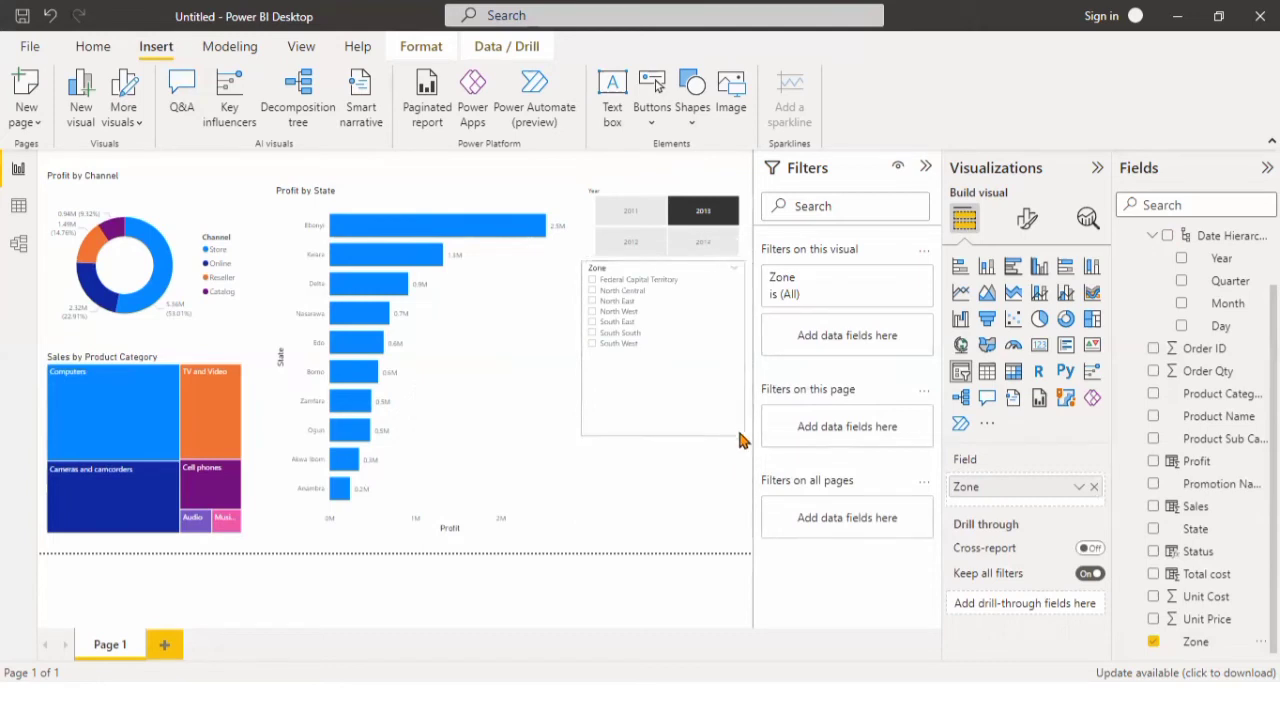
# Try horizontal orientation on the Zone slicer, return it to vertical, and turn on single select.
pyautogui.click(1030, 222)
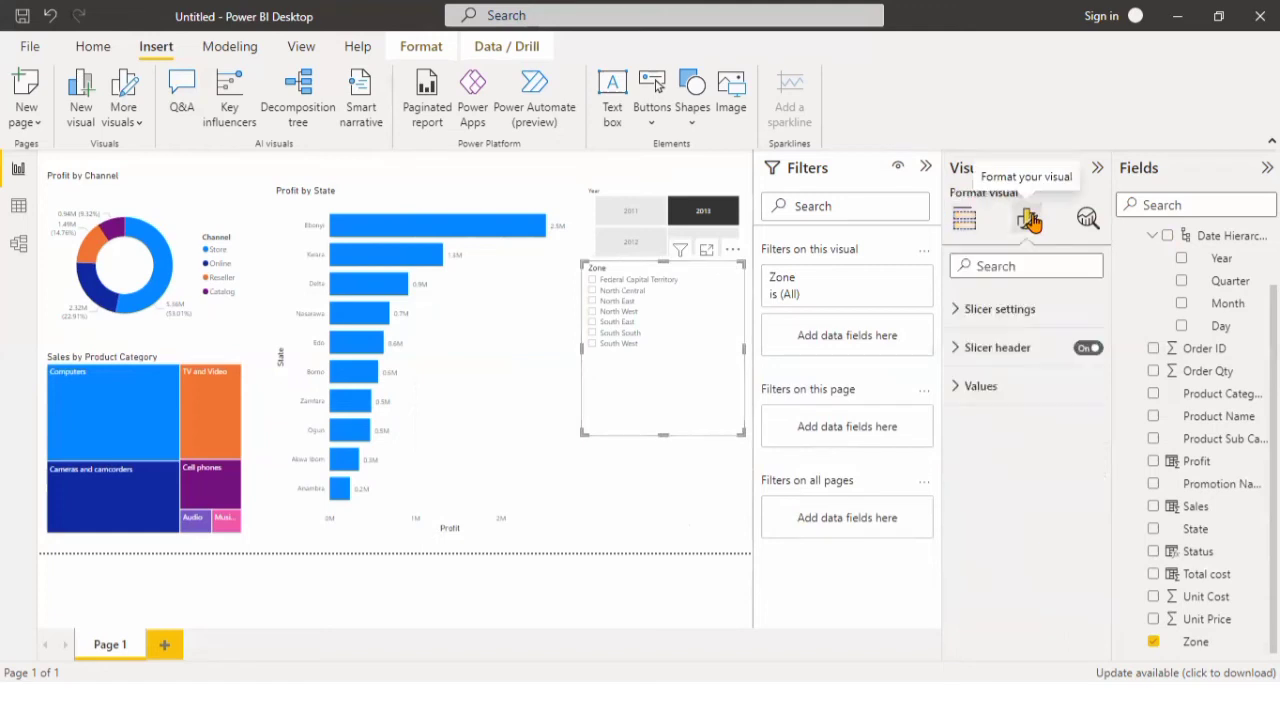
pyautogui.click(962, 350)
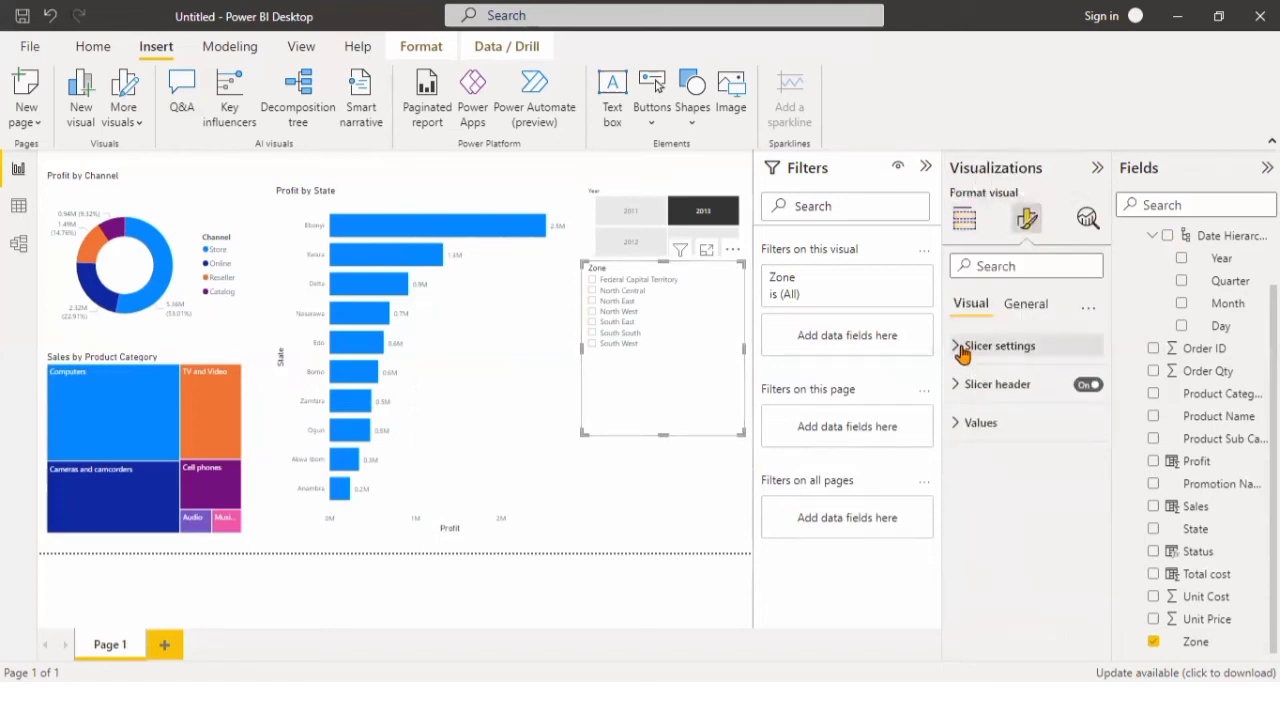
pyautogui.click(1082, 462)
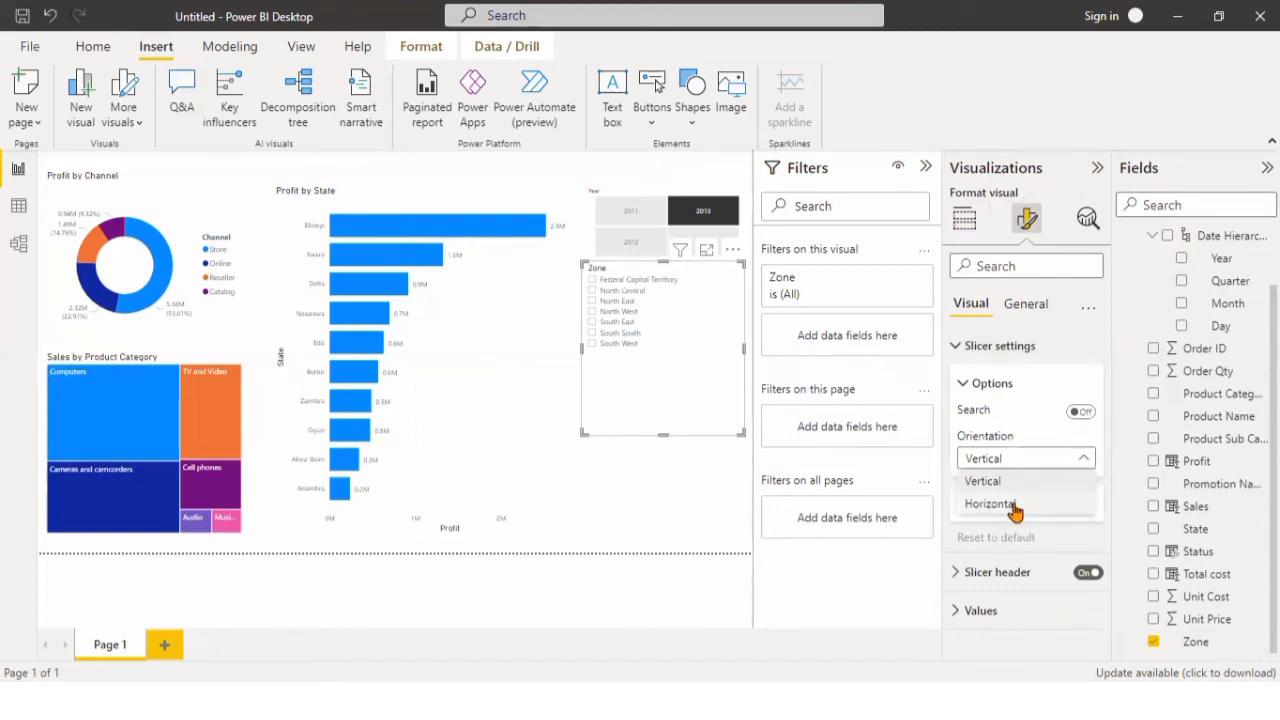
pyautogui.click(784, 459)
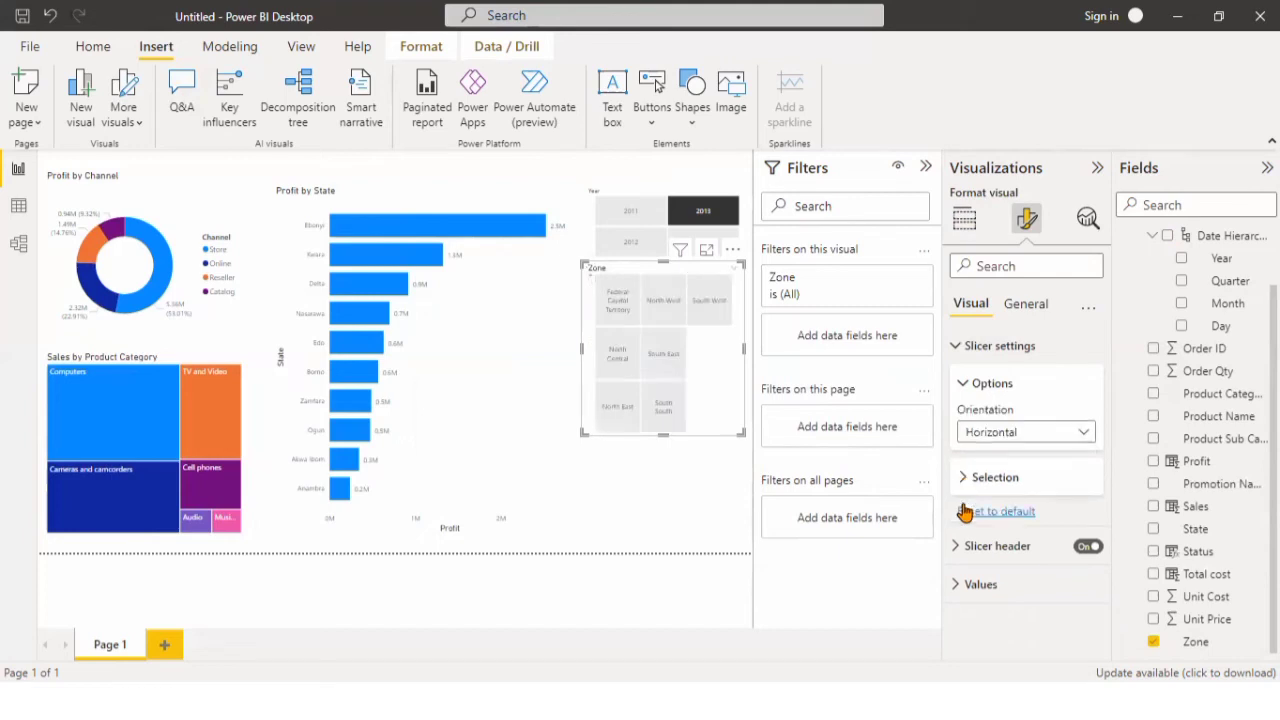
pyautogui.click(964, 478)
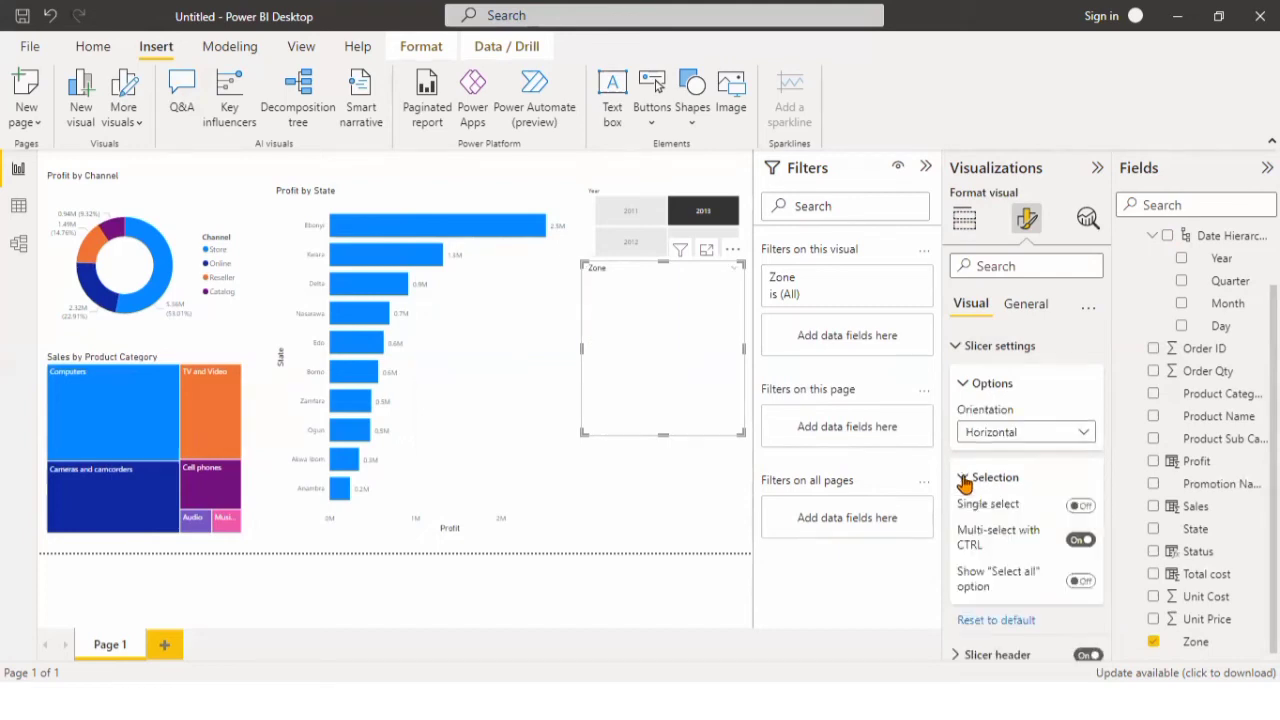
pyautogui.click(1079, 532)
pyautogui.click(1078, 532)
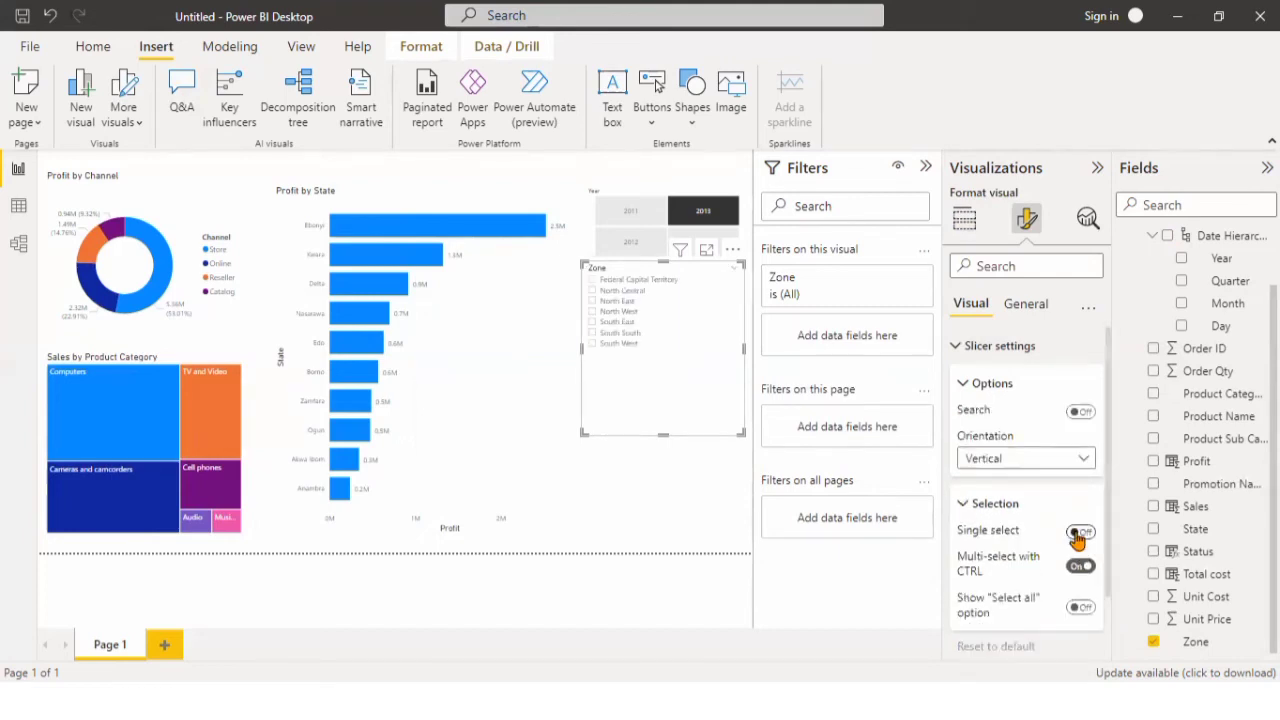
pyautogui.click(1080, 534)
# Set the Zone slicer to horizontal orientation and resize it to two rows of tiles, slightly wider than before.
pyautogui.click(1080, 460)
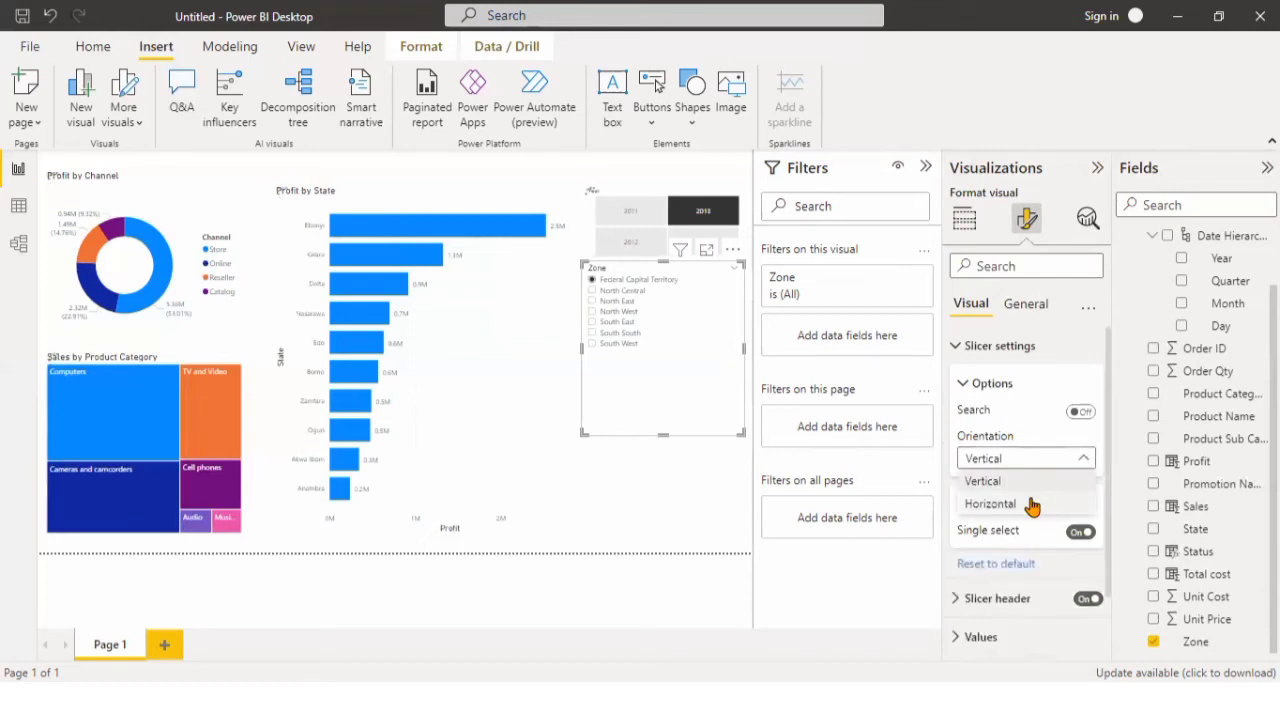
pyautogui.click(848, 494)
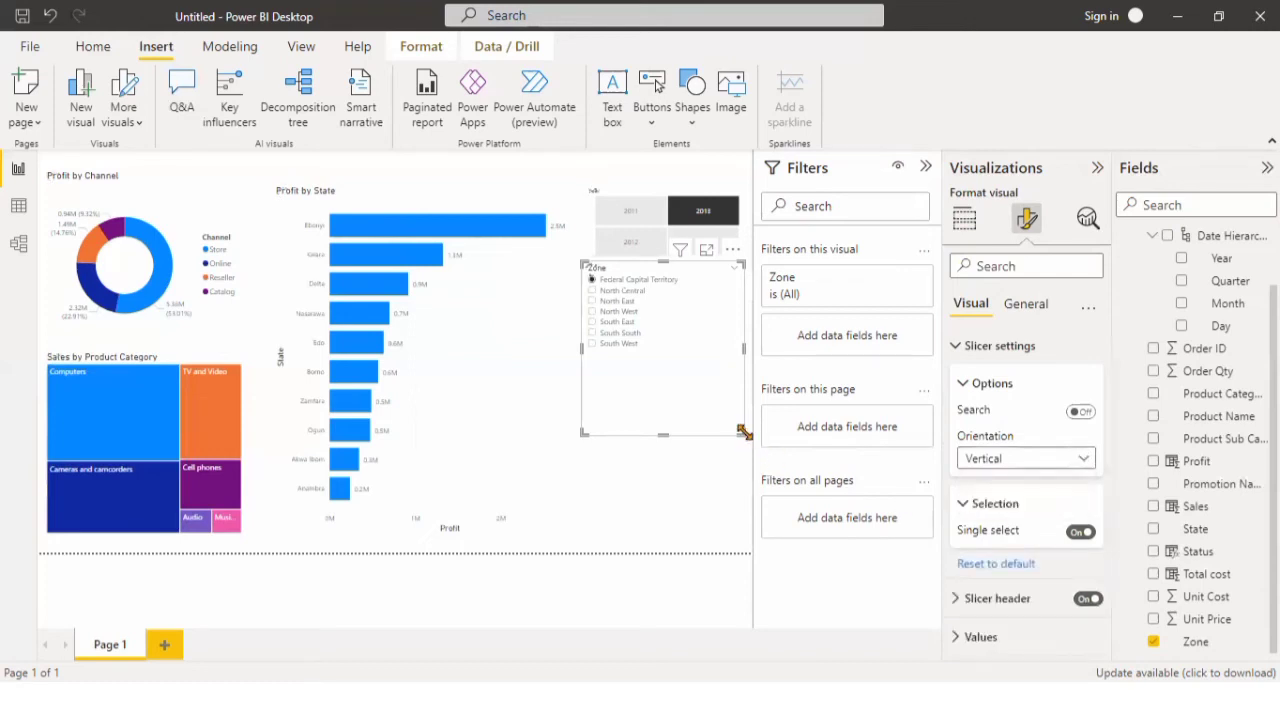
pyautogui.moveTo(741, 432); pyautogui.dragTo(743, 351)
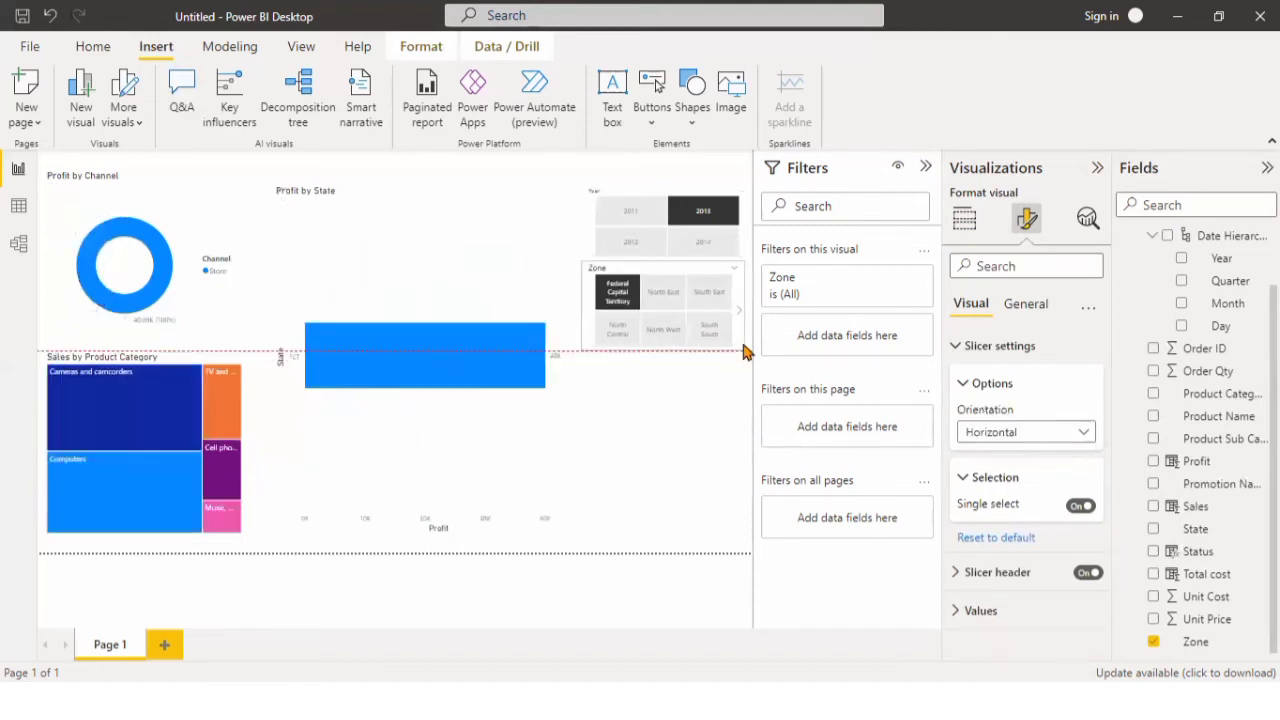
pyautogui.moveTo(744, 351); pyautogui.dragTo(749, 349)
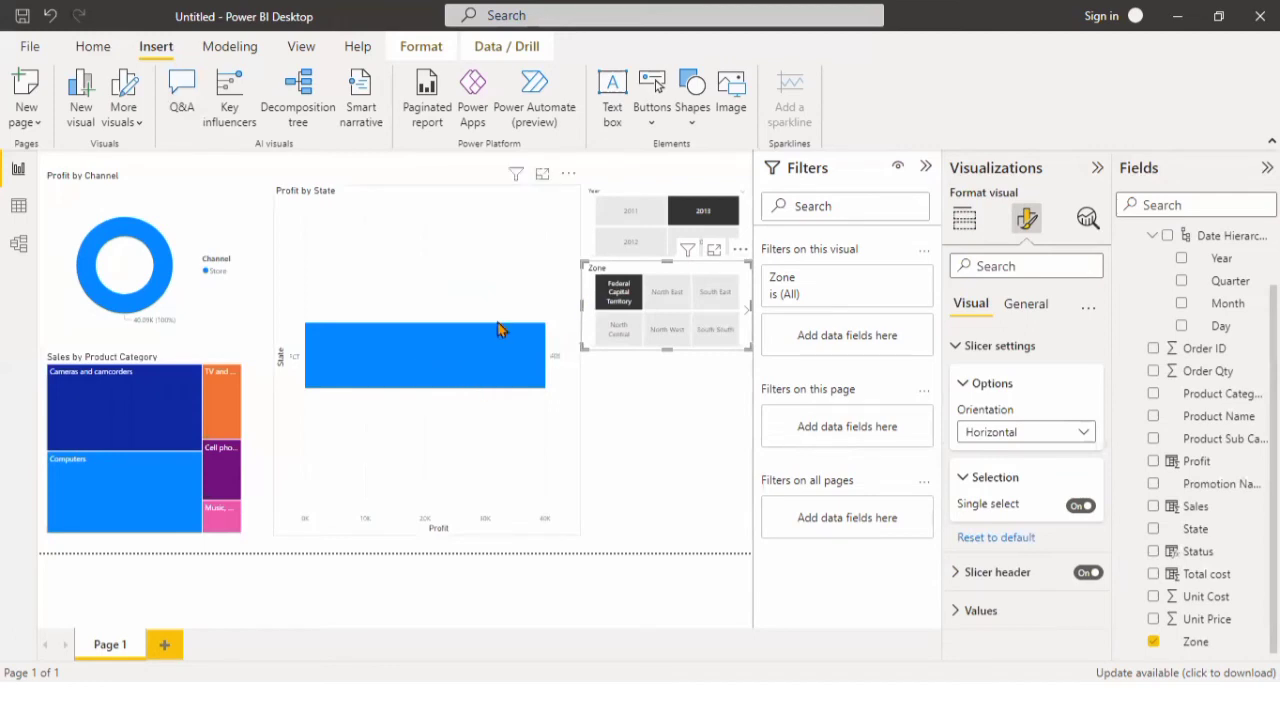
# Test the slicers by filtering the report to the North East zone, then to South South, and switching the year to 2012.
pyautogui.click(662, 296)
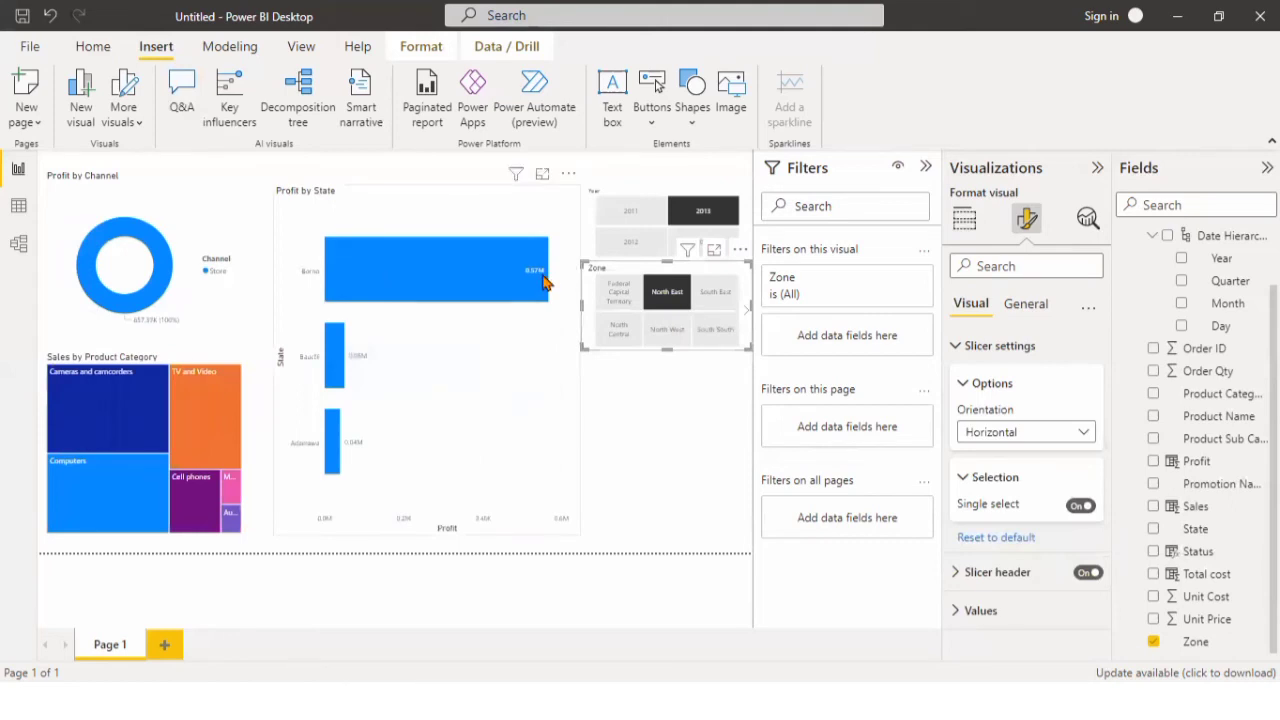
pyautogui.click(710, 335)
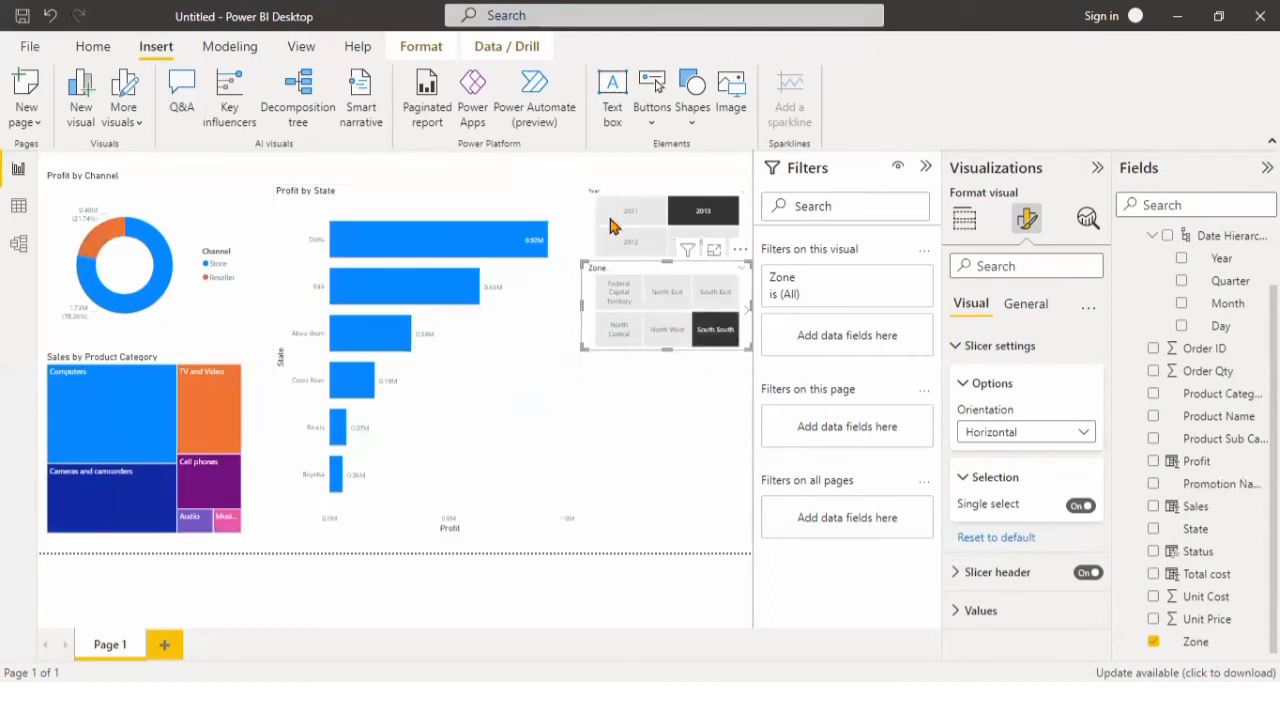
pyautogui.click(703, 213)
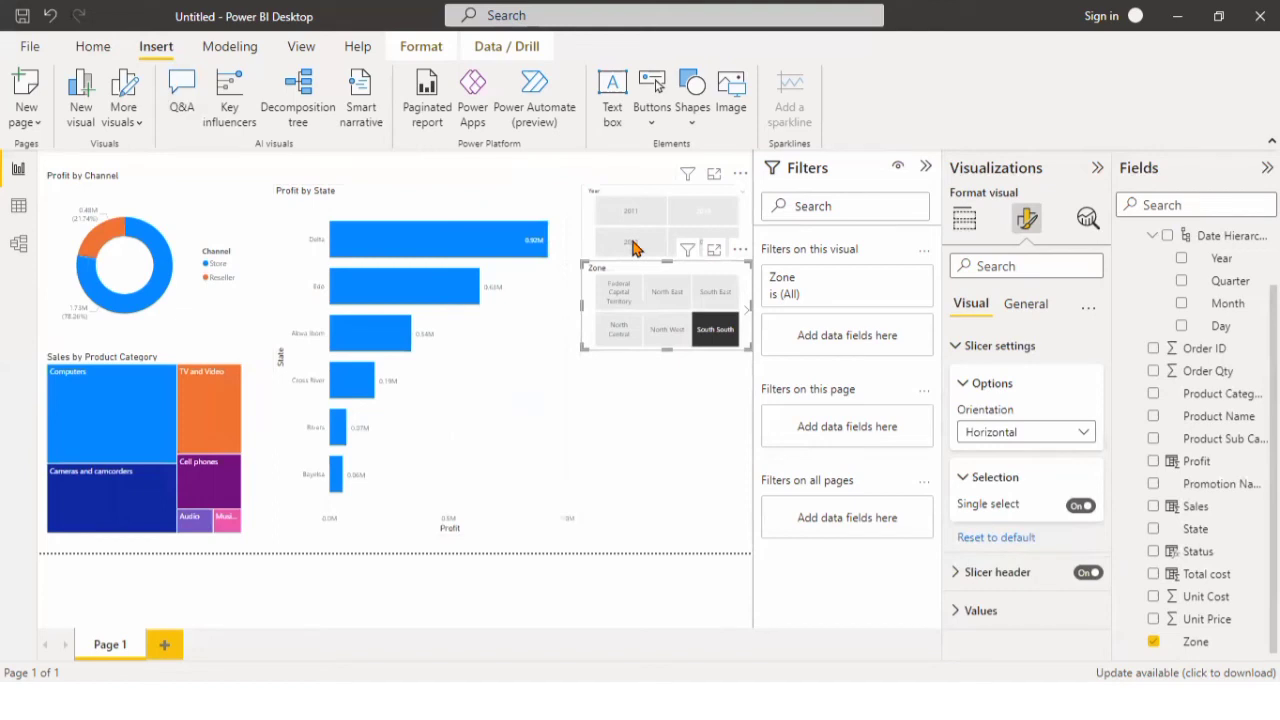
pyautogui.click(632, 248)
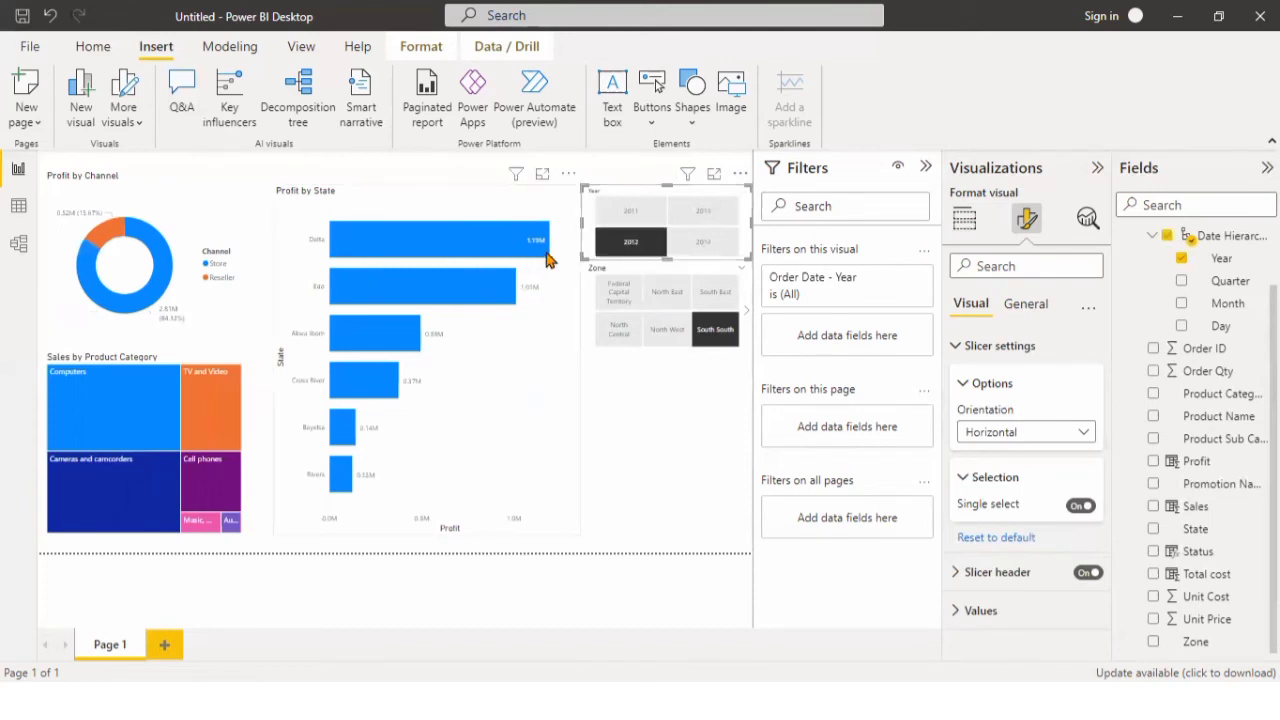
pyautogui.click(590, 347)
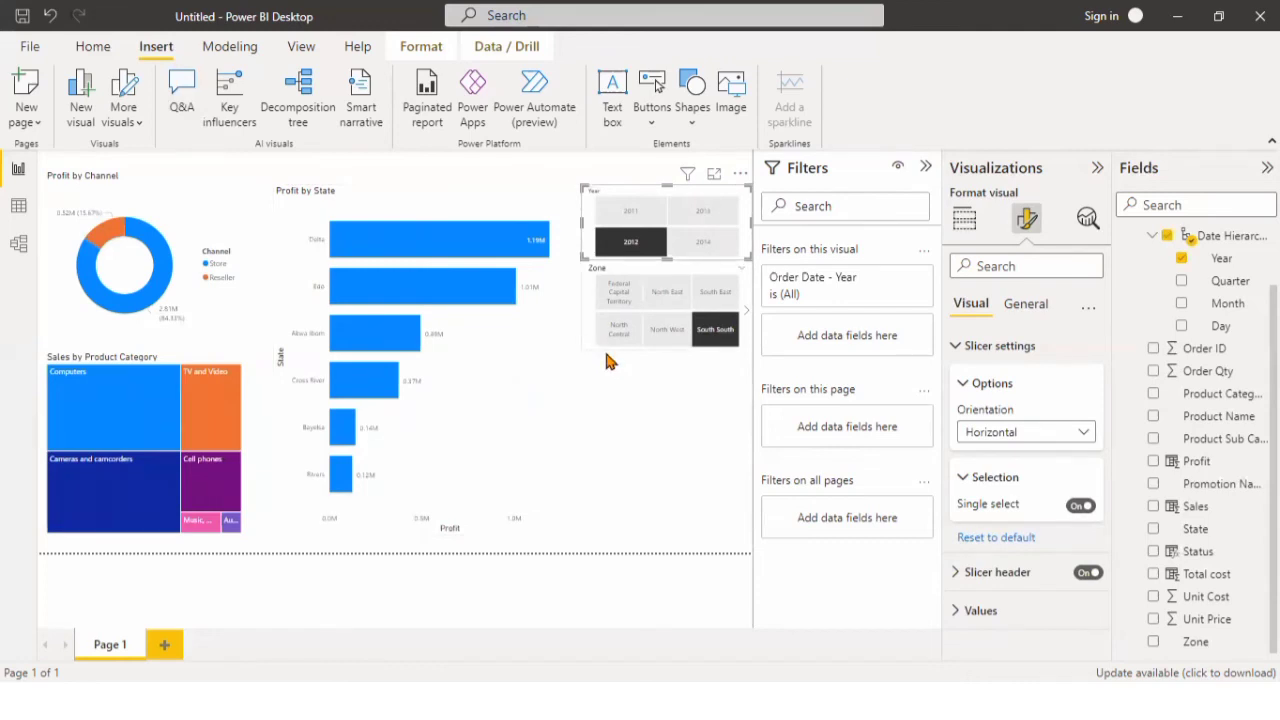
# Add a stacked bar chart of Profit by Promotion Name below the Zone slicer and make it slightly narrower.
pyautogui.click(705, 399)
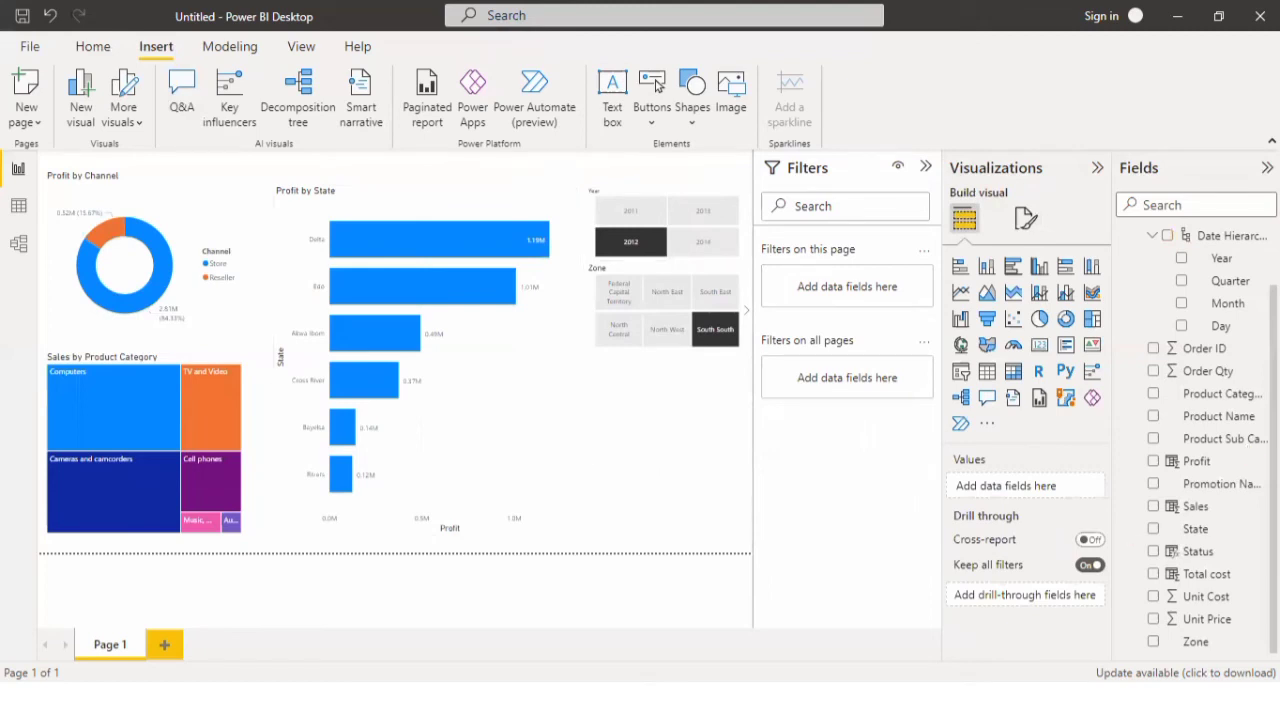
pyautogui.click(1154, 462)
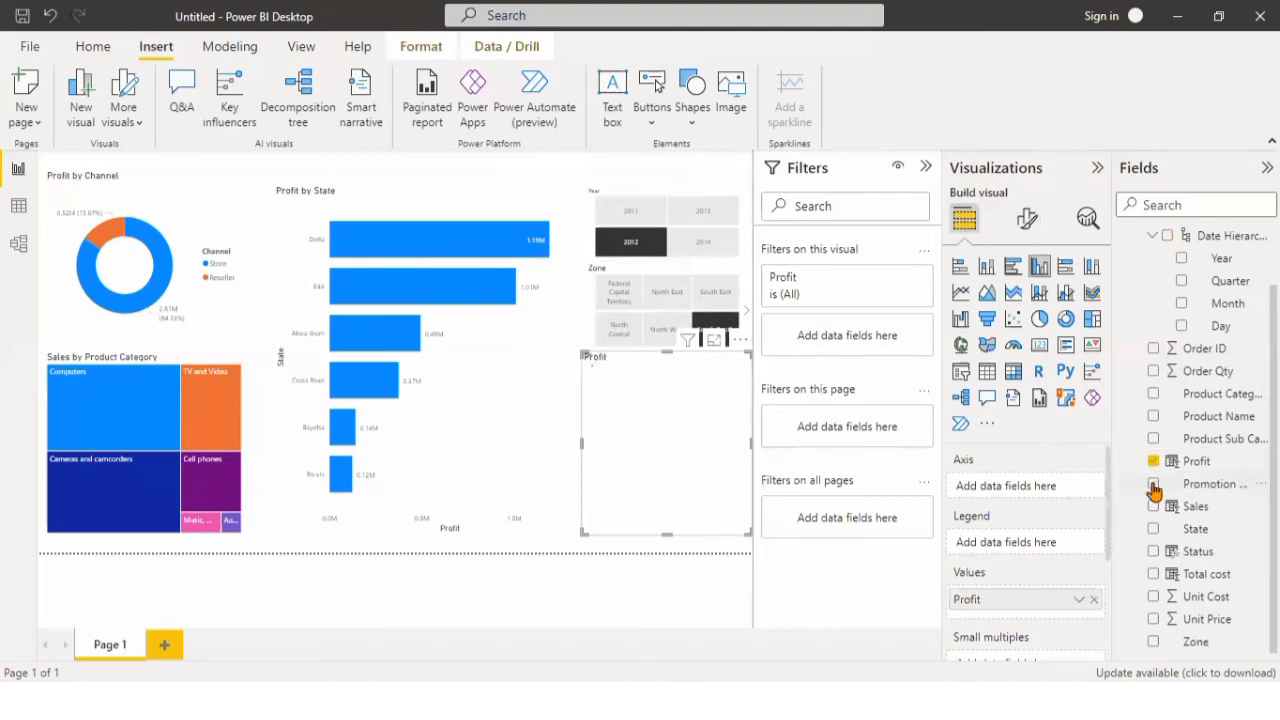
pyautogui.click(1154, 485)
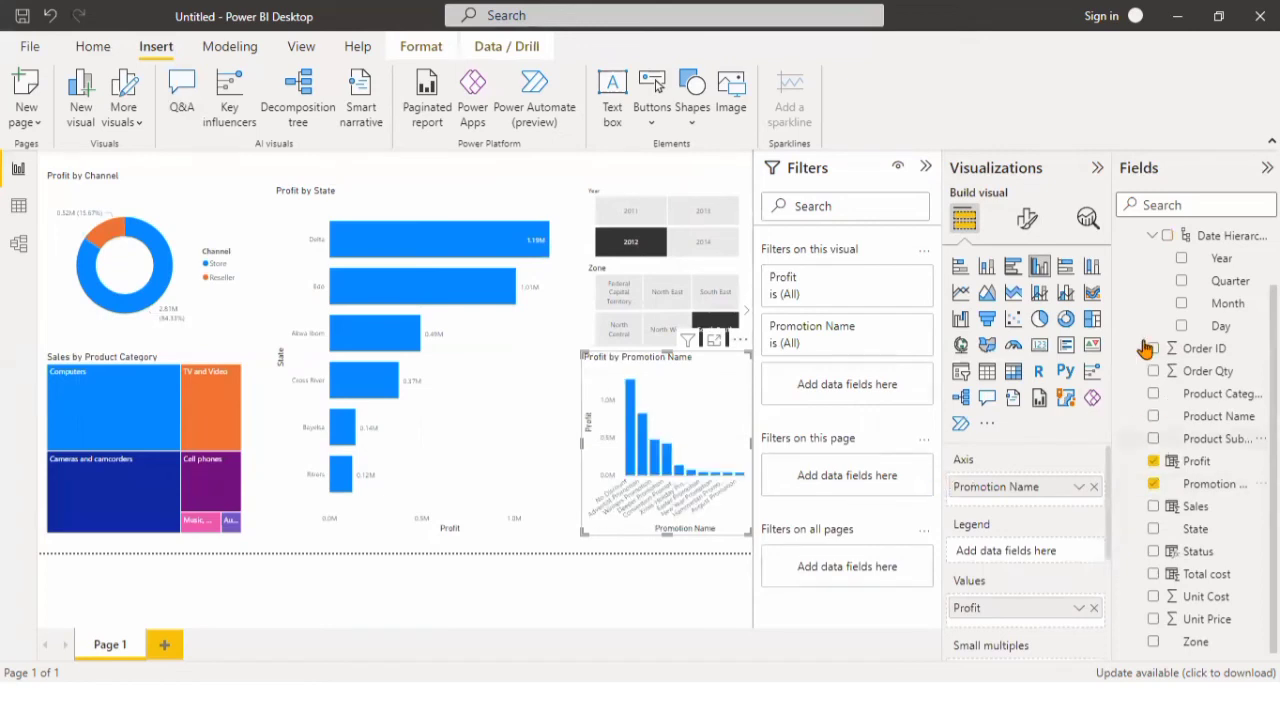
pyautogui.click(962, 268)
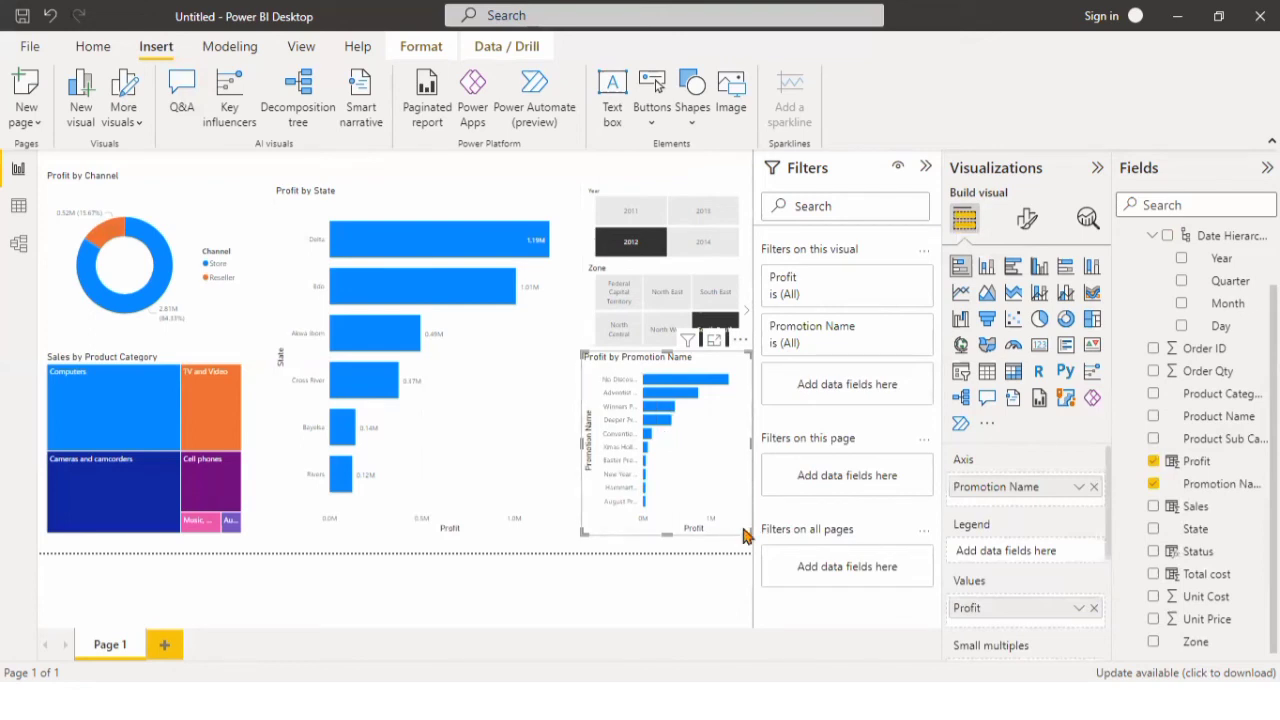
pyautogui.moveTo(740, 532); pyautogui.dragTo(740, 532)
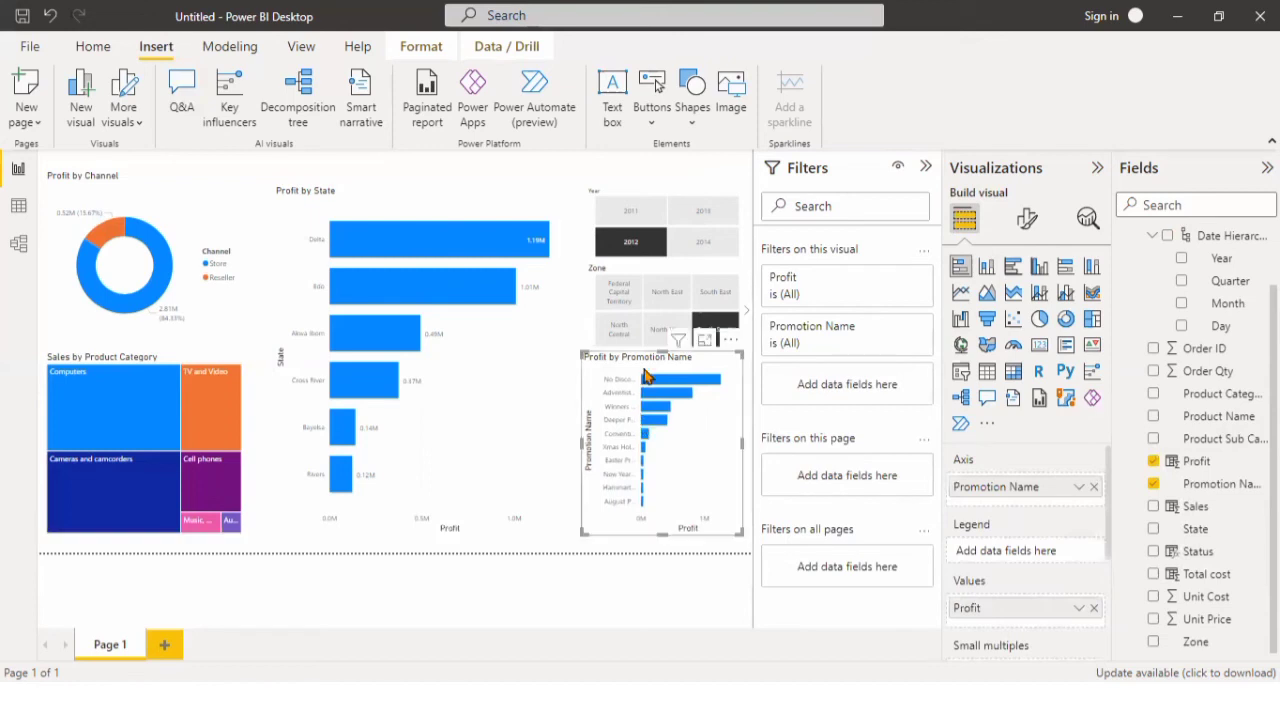
# Convert the Profit by State bar chart to a filled map and narrow it slightly, keeping its full height.
pyautogui.click(503, 424)
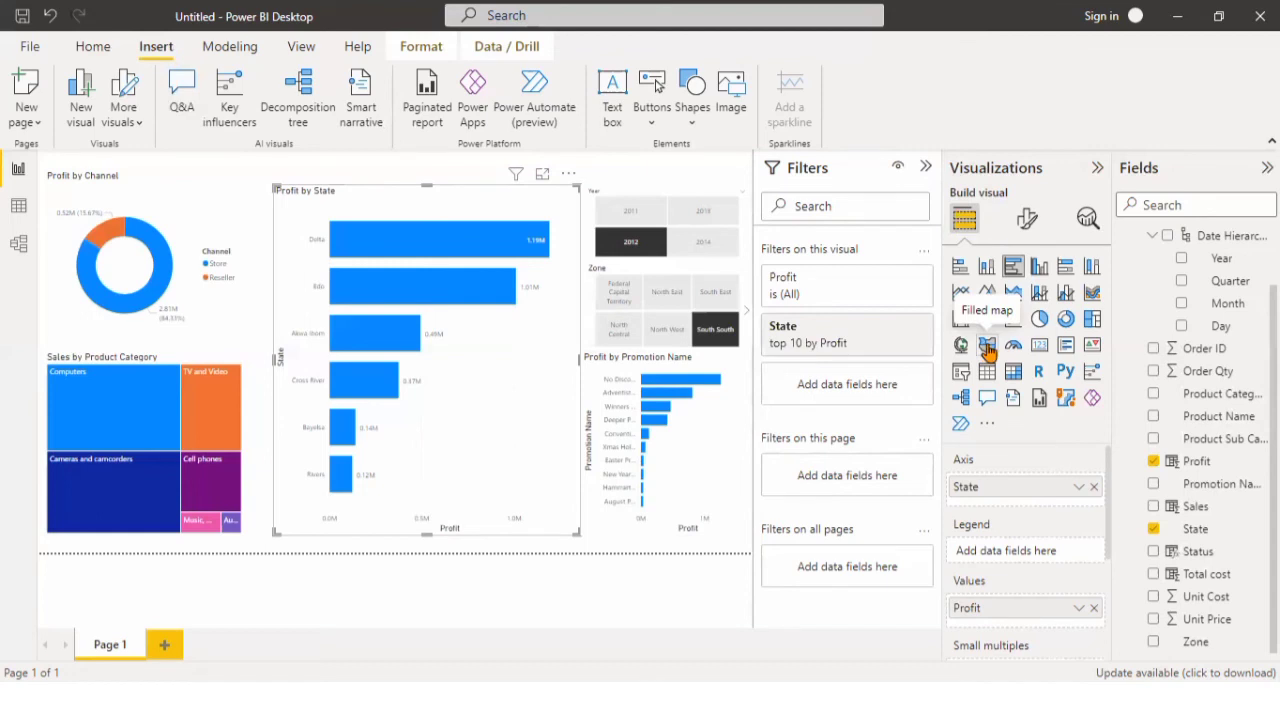
pyautogui.click(988, 350)
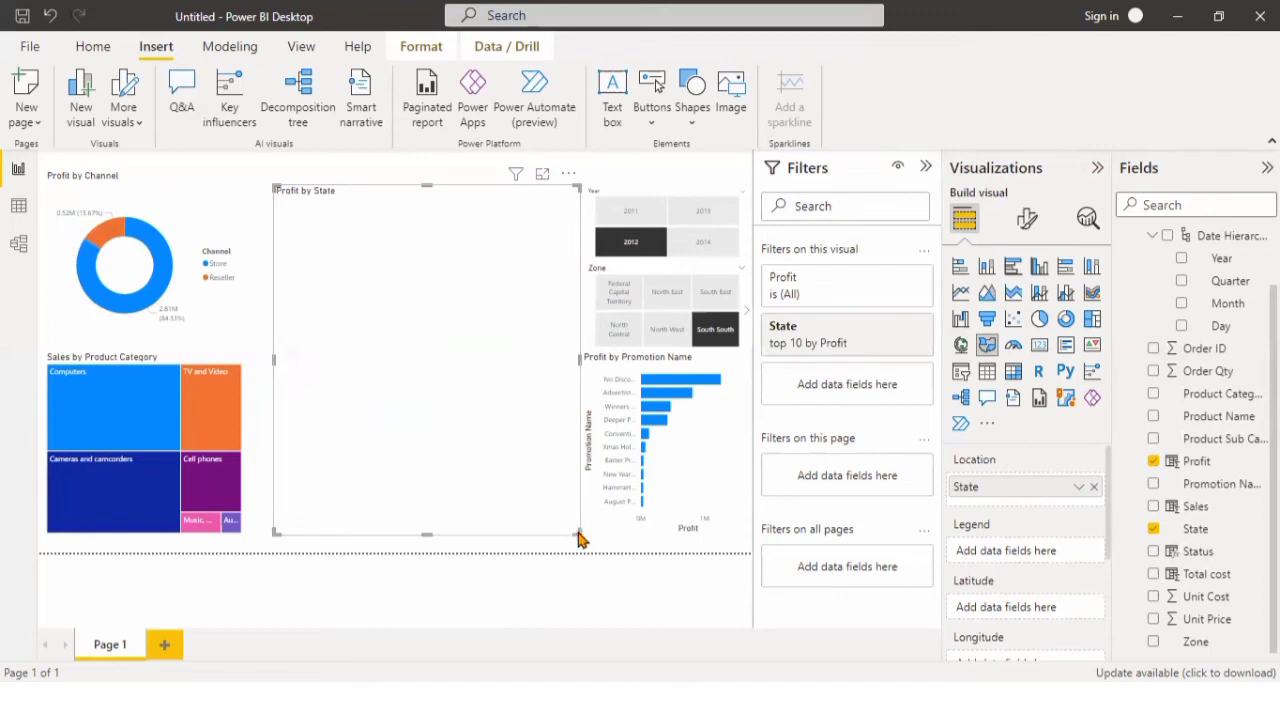
pyautogui.moveTo(571, 534); pyautogui.dragTo(567, 522)
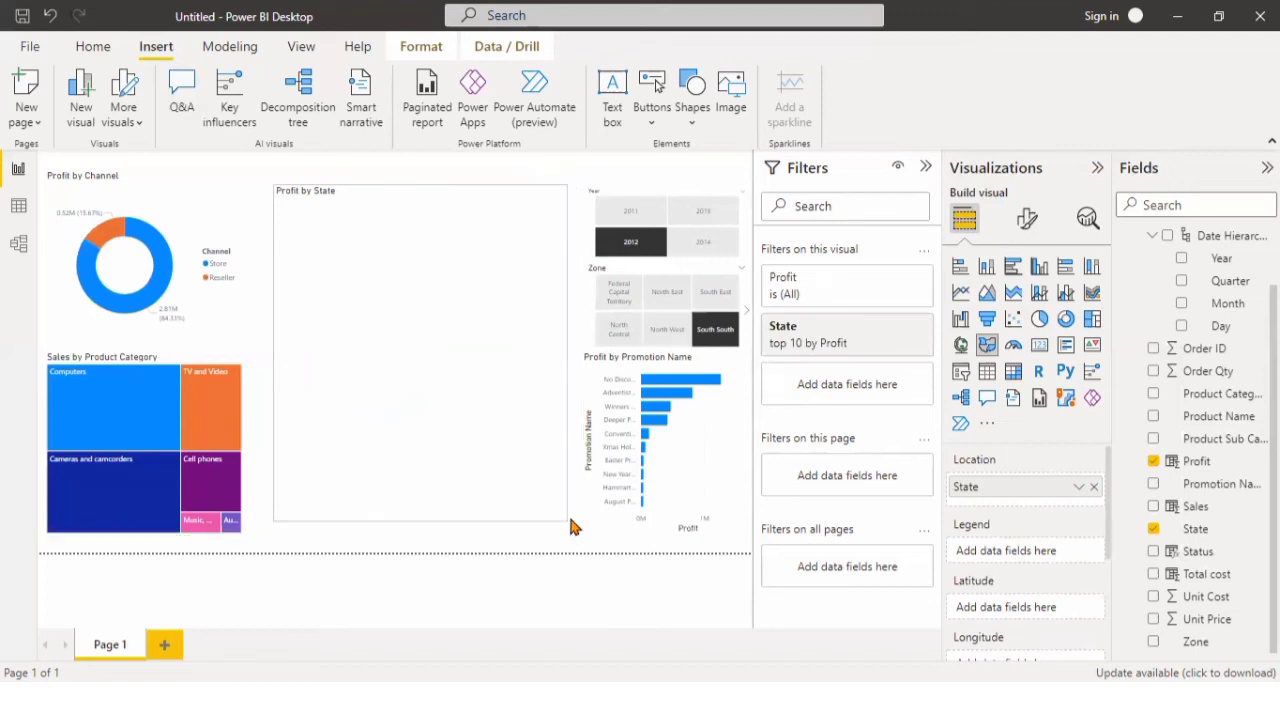
pyautogui.click(571, 525)
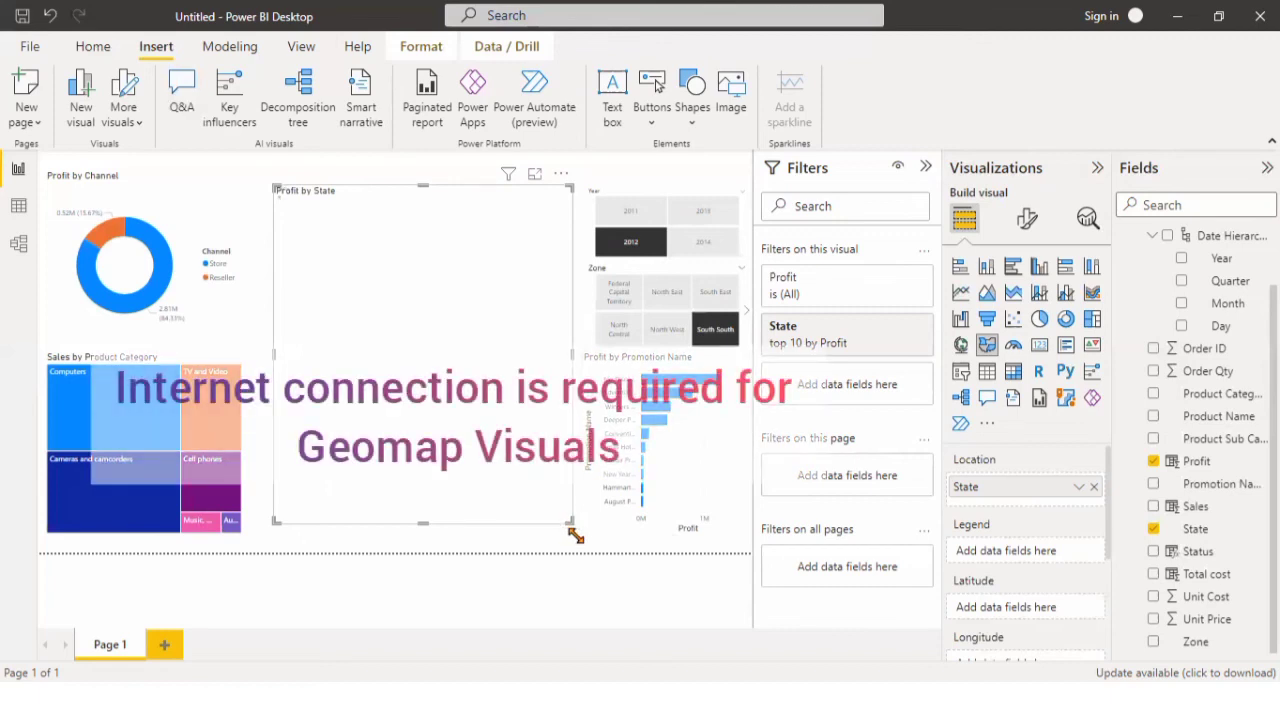
pyautogui.moveTo(574, 537); pyautogui.dragTo(568, 537)
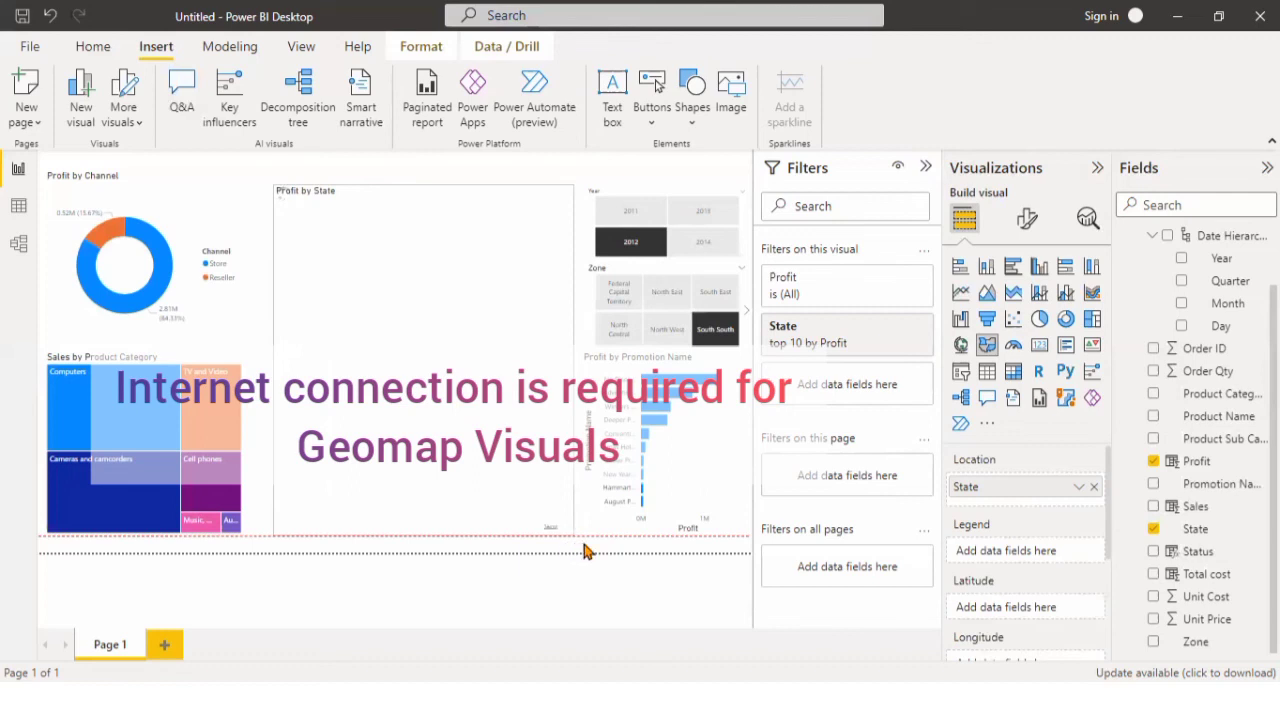
pyautogui.moveTo(584, 544); pyautogui.dragTo(584, 544)
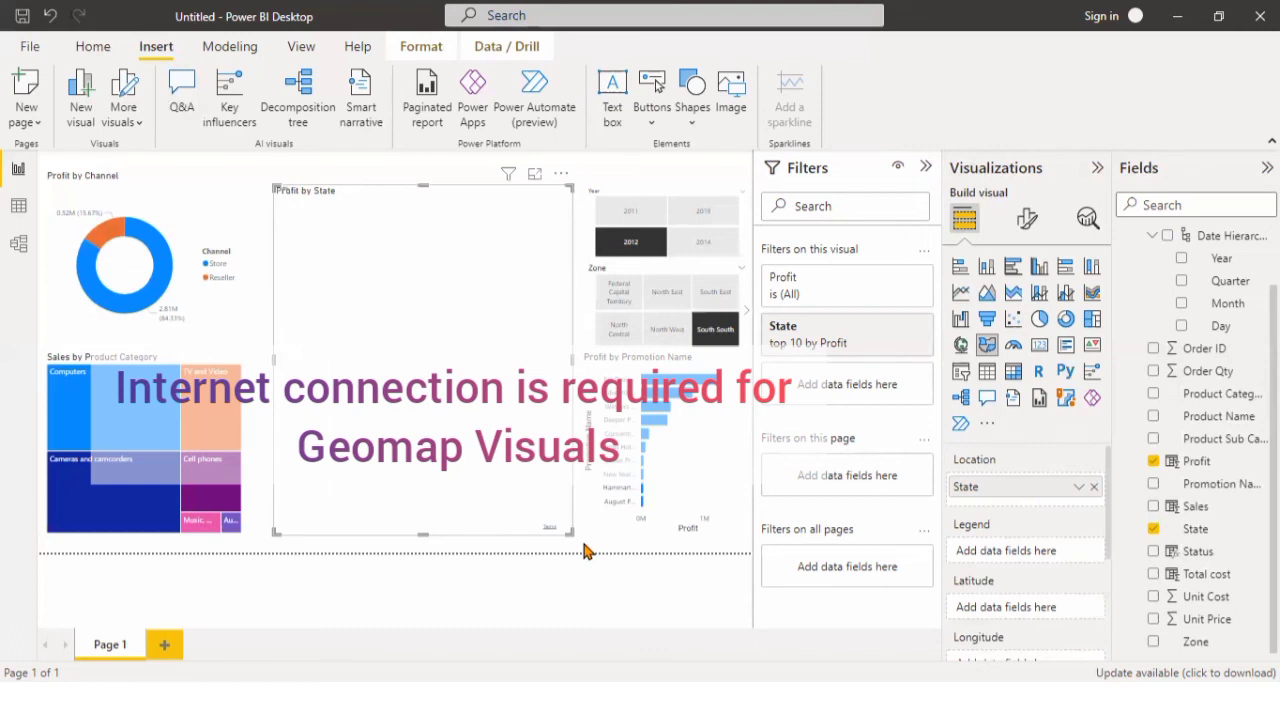
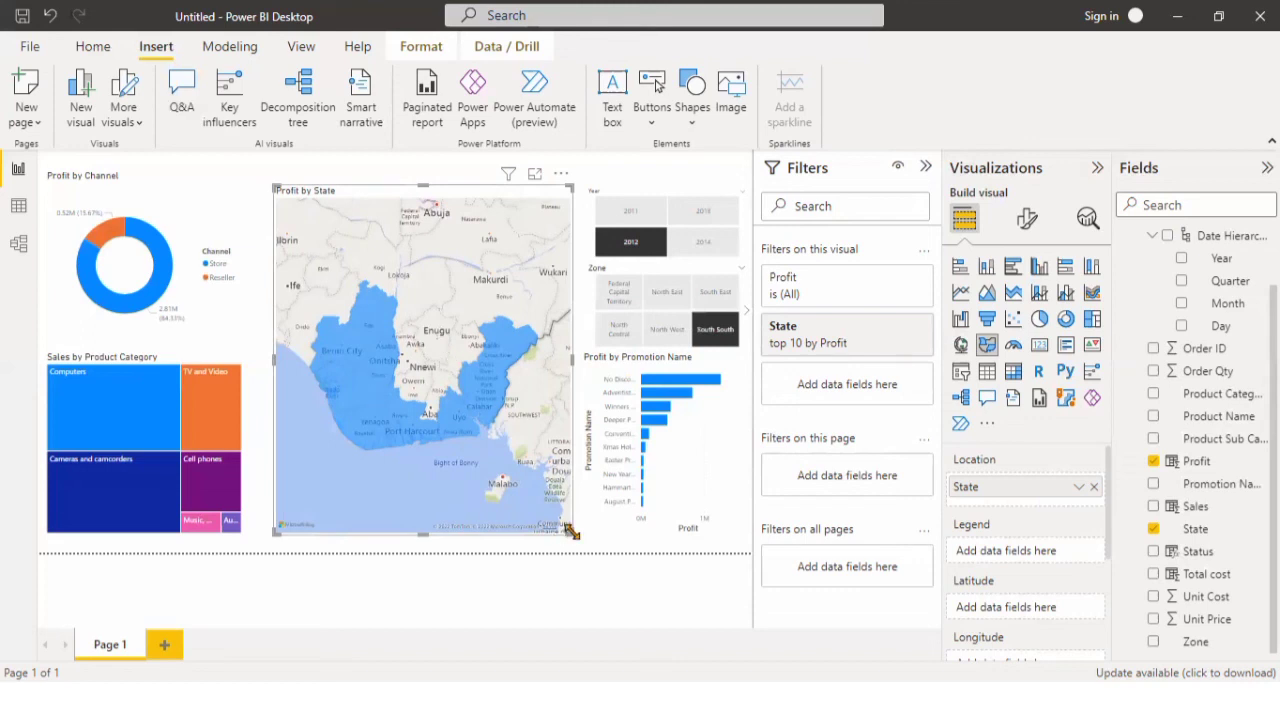
# Widen the Profit by State filled map slightly and convert it to a stacked bar chart.
pyautogui.moveTo(568, 533)
pyautogui.mouseDown()
pyautogui.moveTo(576, 541)
pyautogui.moveTo(571, 530)
pyautogui.mouseUp()
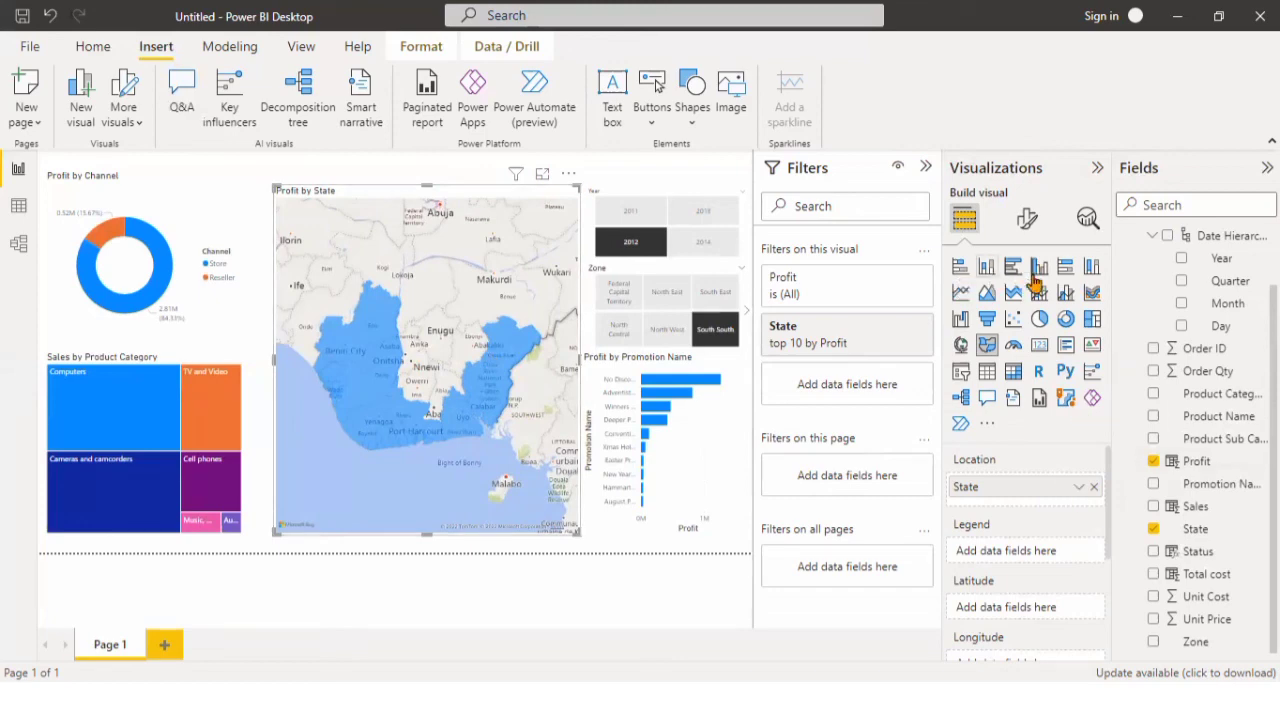
pyautogui.click(960, 270)
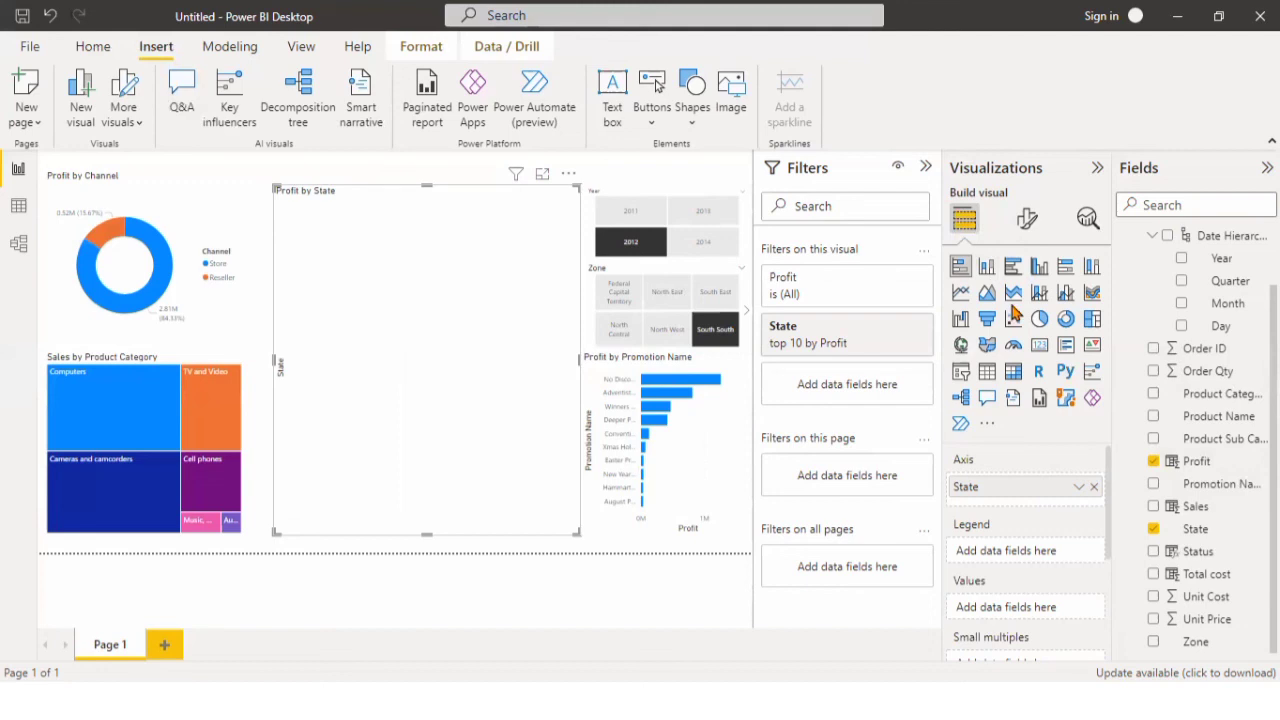
pyautogui.click(988, 272)
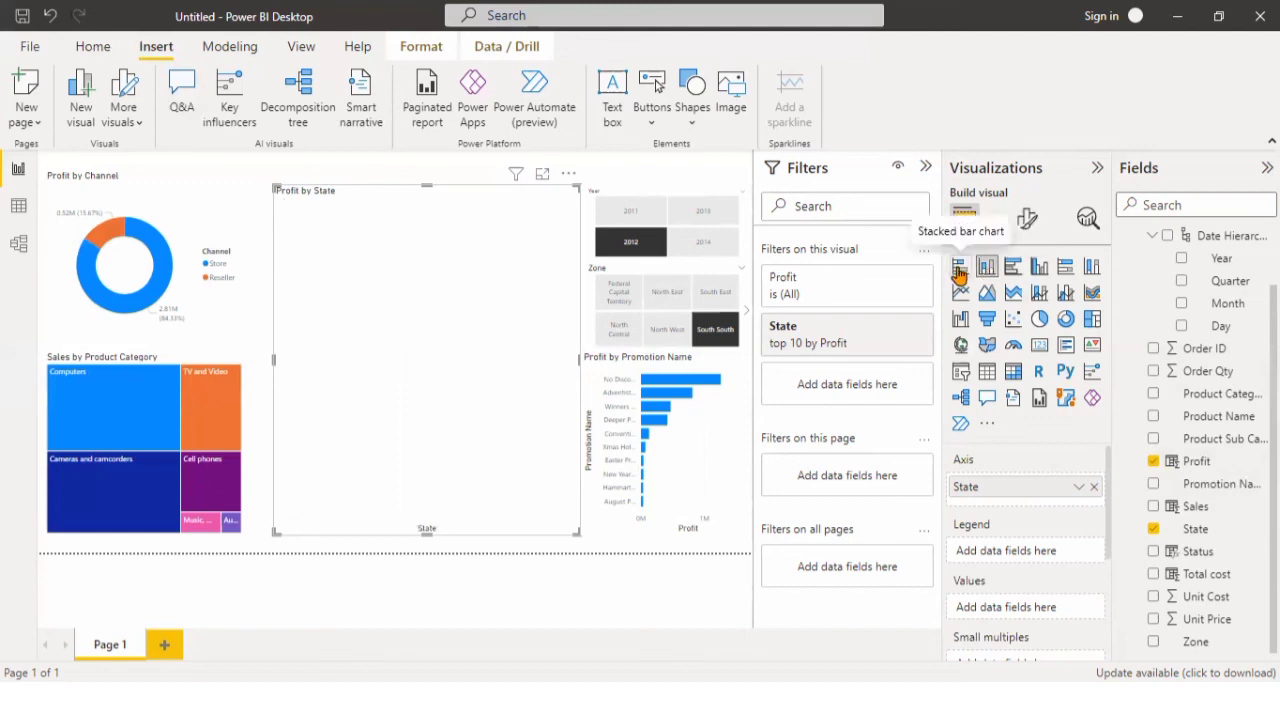
pyautogui.click(960, 270)
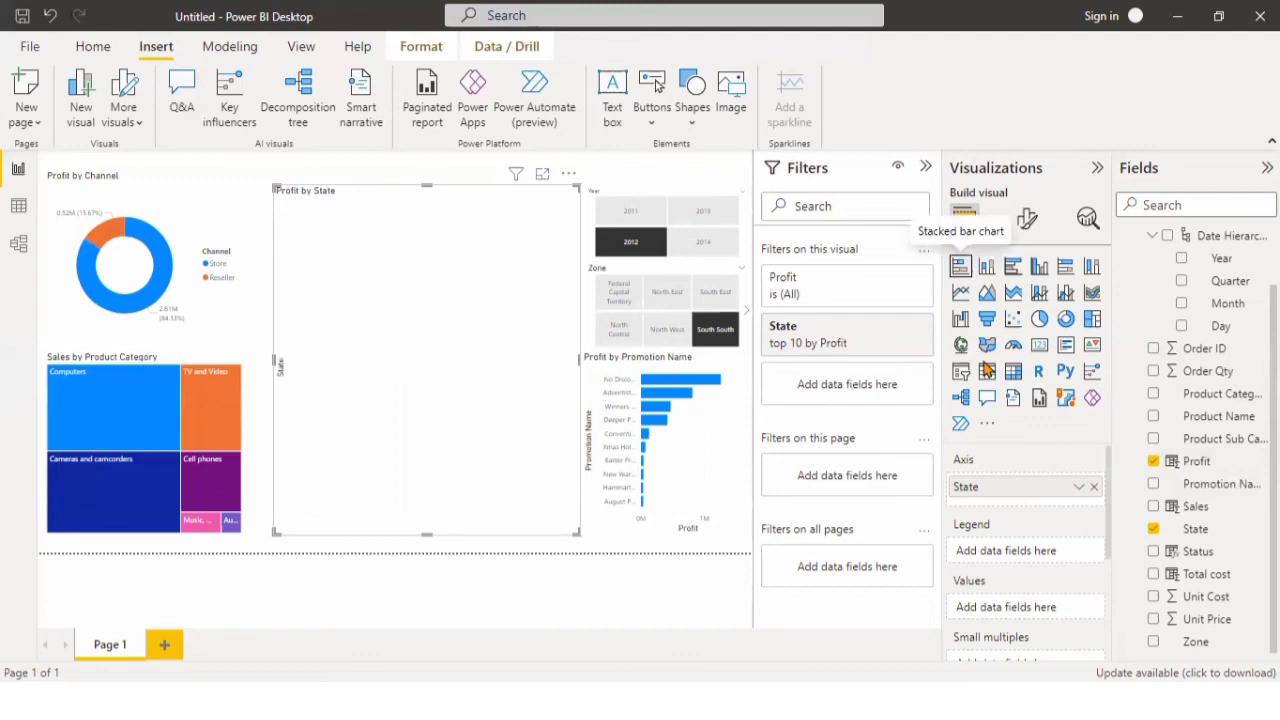
# Remove the Profit and State fields from the converted bar chart and add both back, with State as axis and Profit as values.
pyautogui.click(1155, 463)
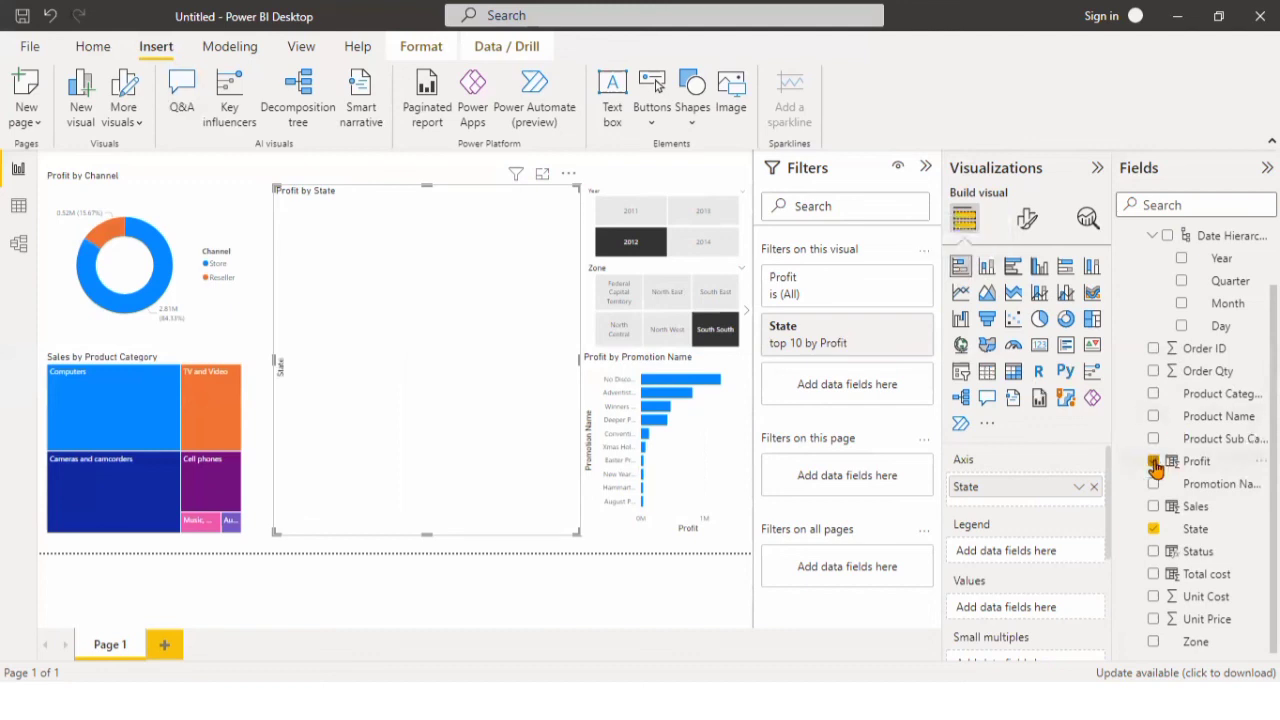
pyautogui.click(1155, 463)
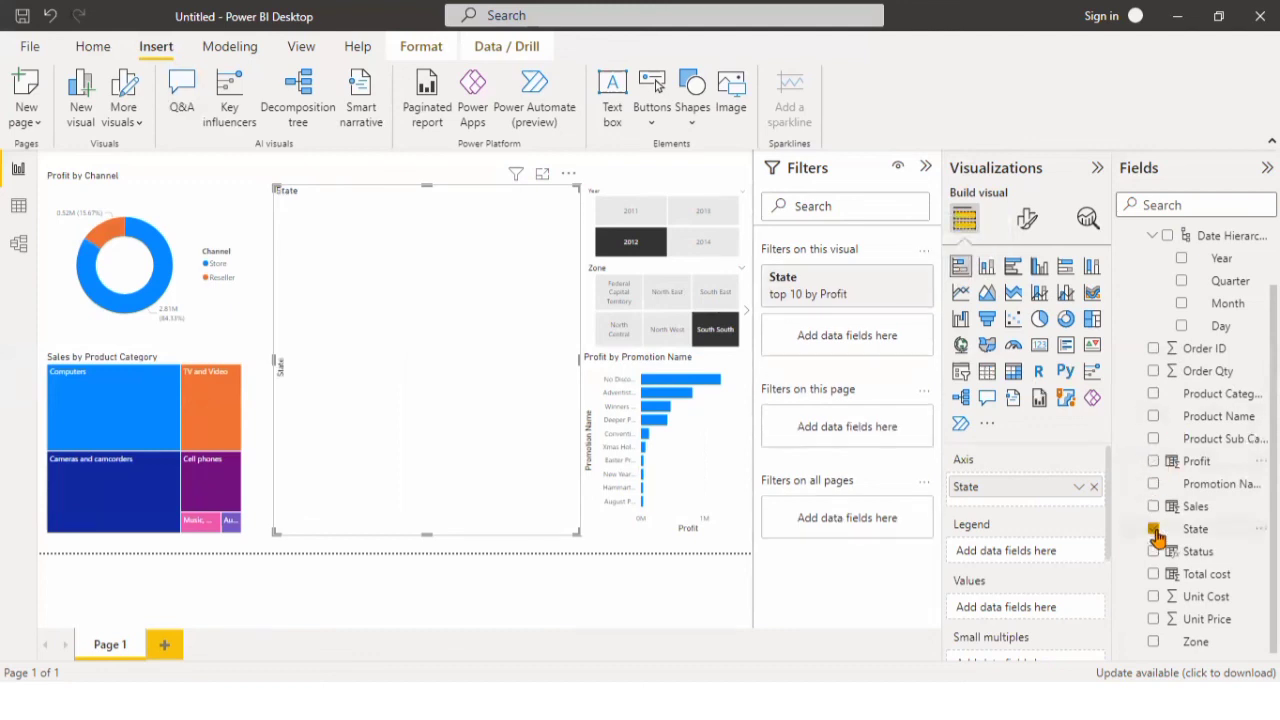
pyautogui.click(1155, 531)
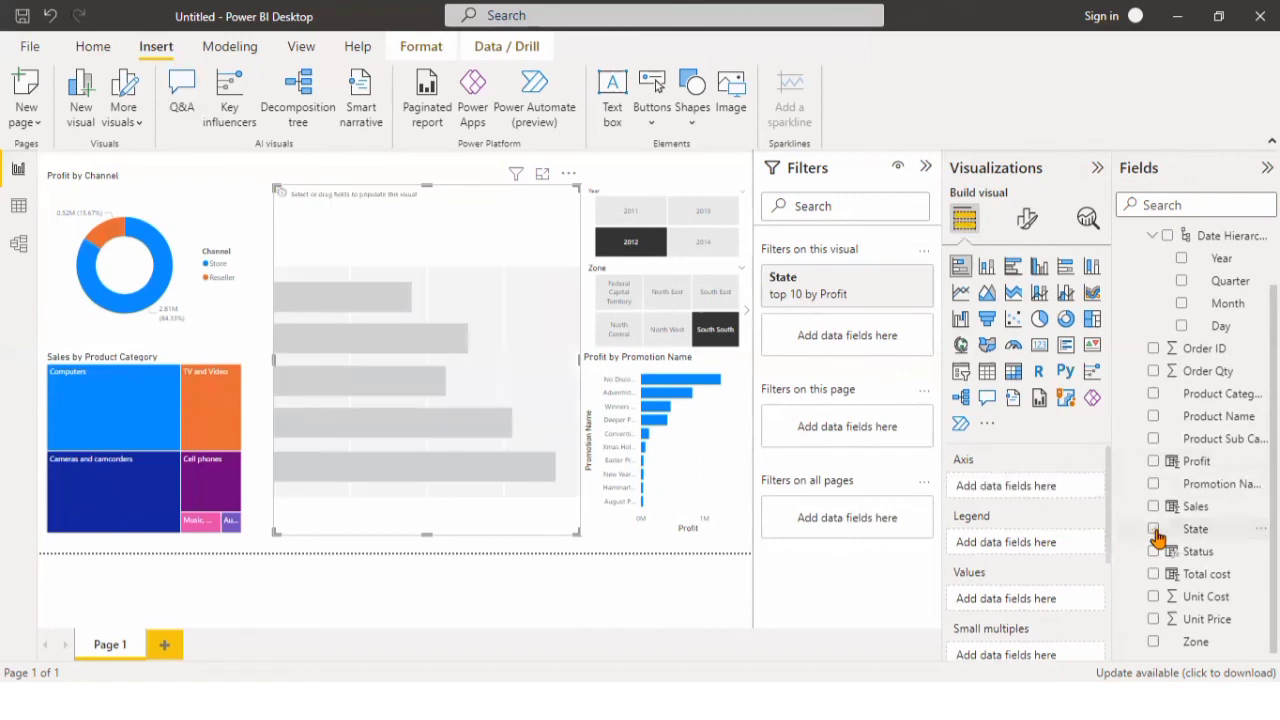
pyautogui.click(1154, 463)
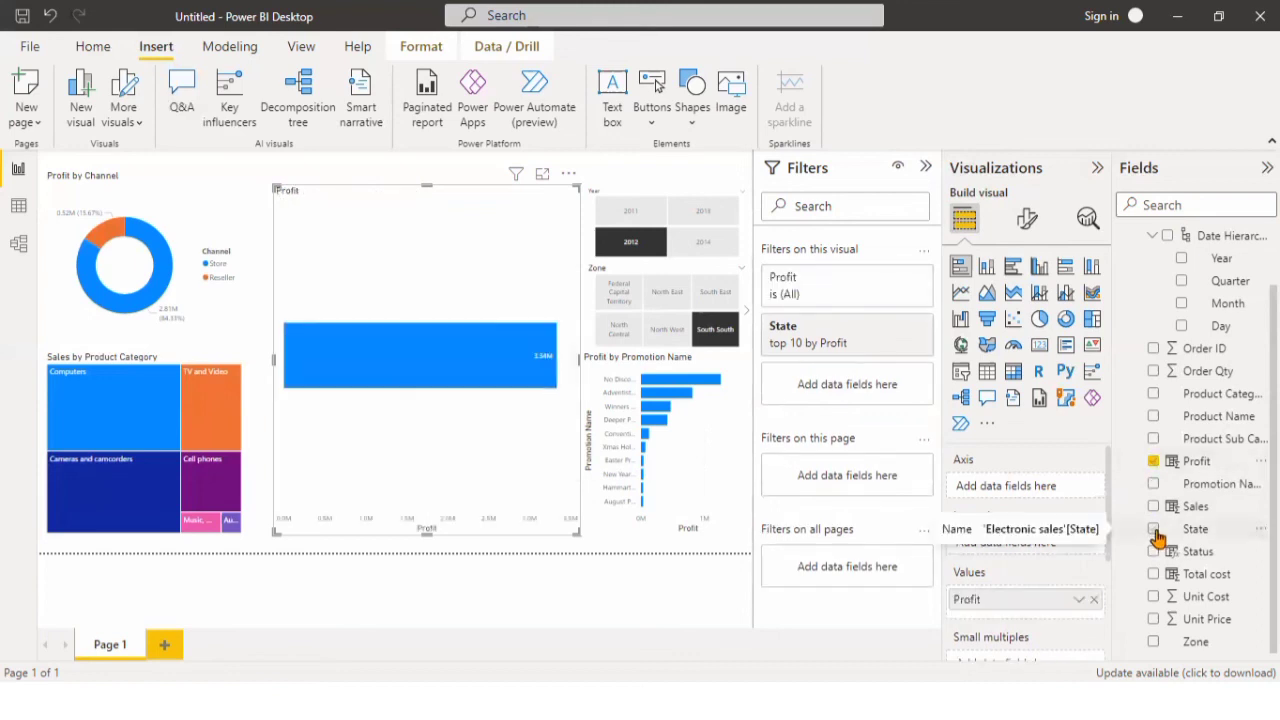
pyautogui.click(1155, 530)
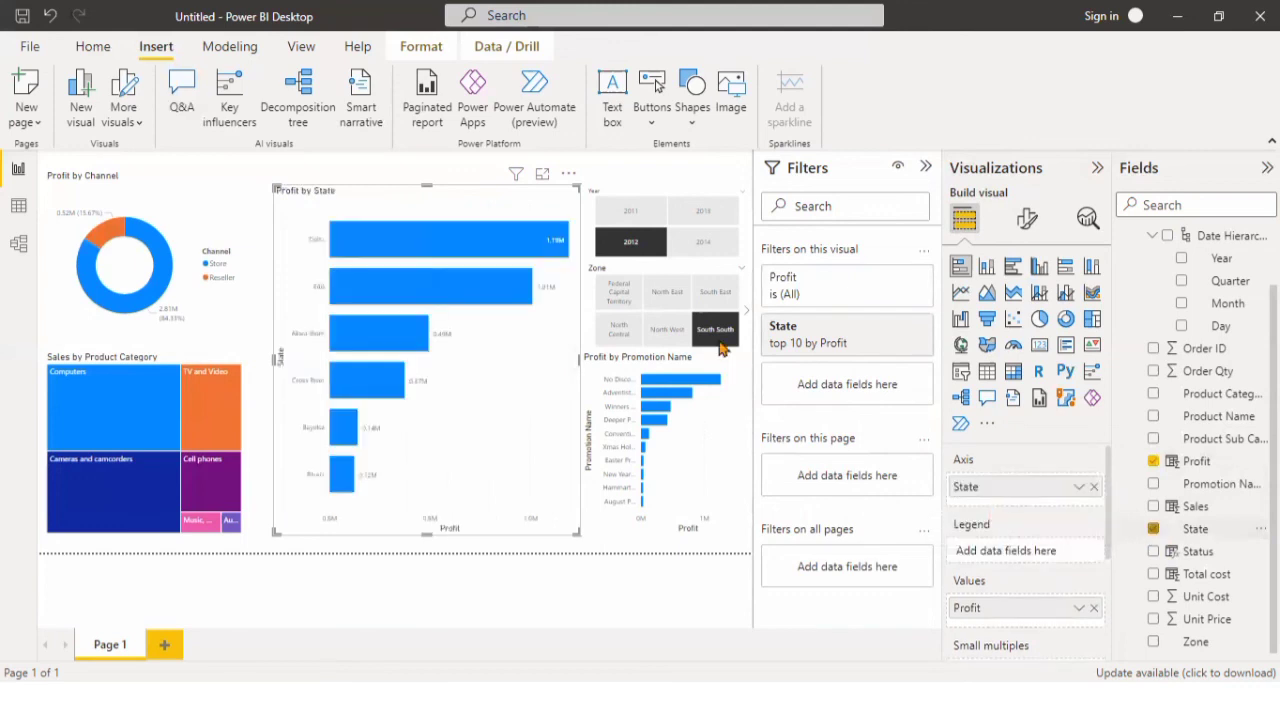
# Try to clear the 2012 selection in the Year slicer.
pyautogui.click(616, 245)
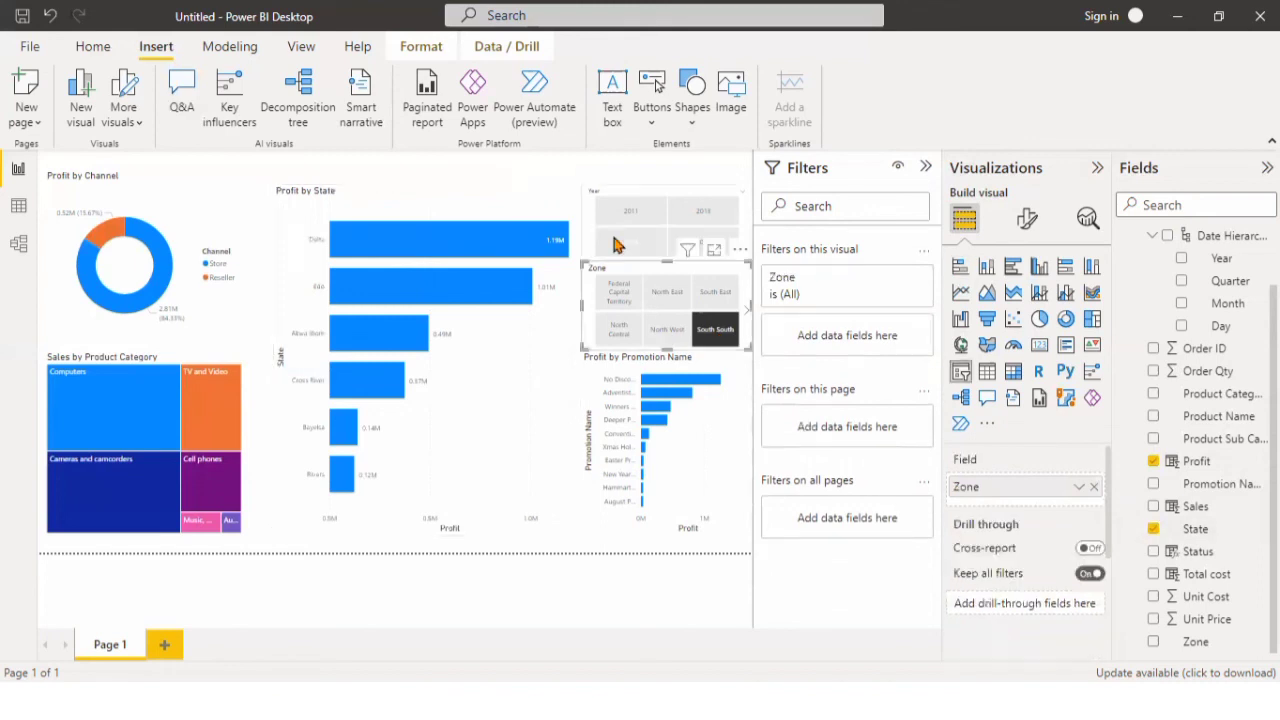
pyautogui.click(616, 245)
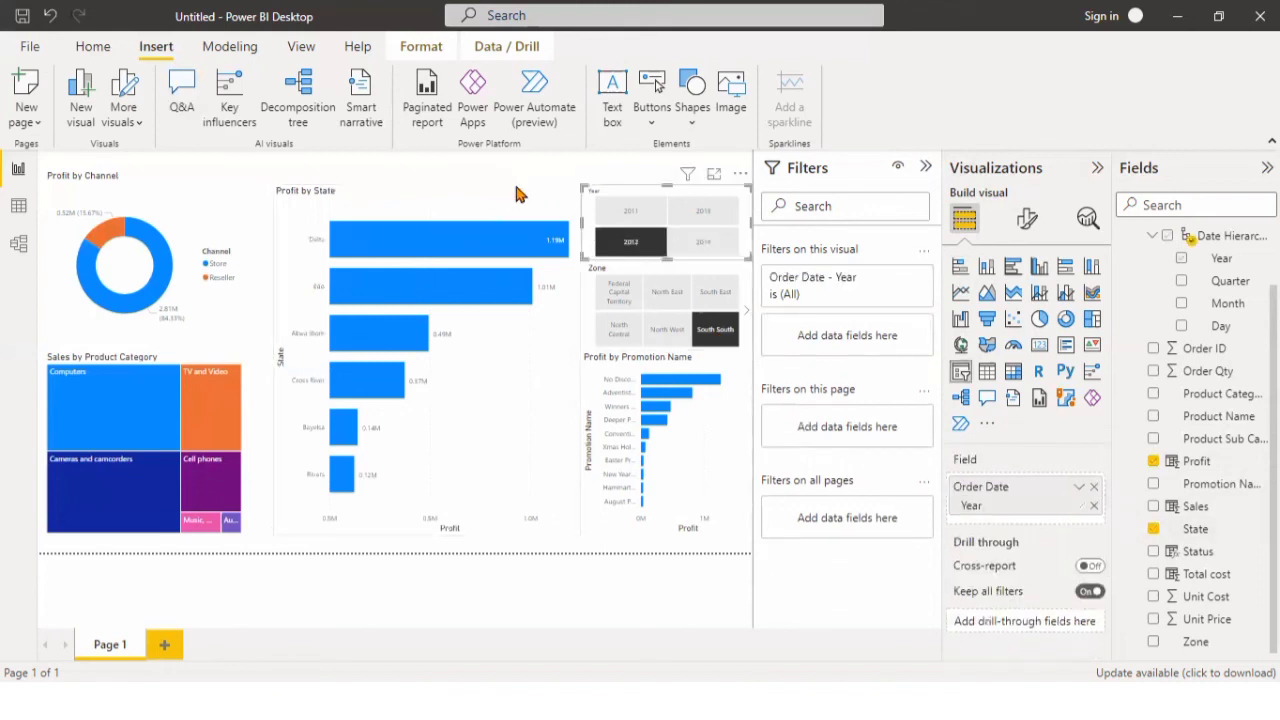
pyautogui.click(517, 194)
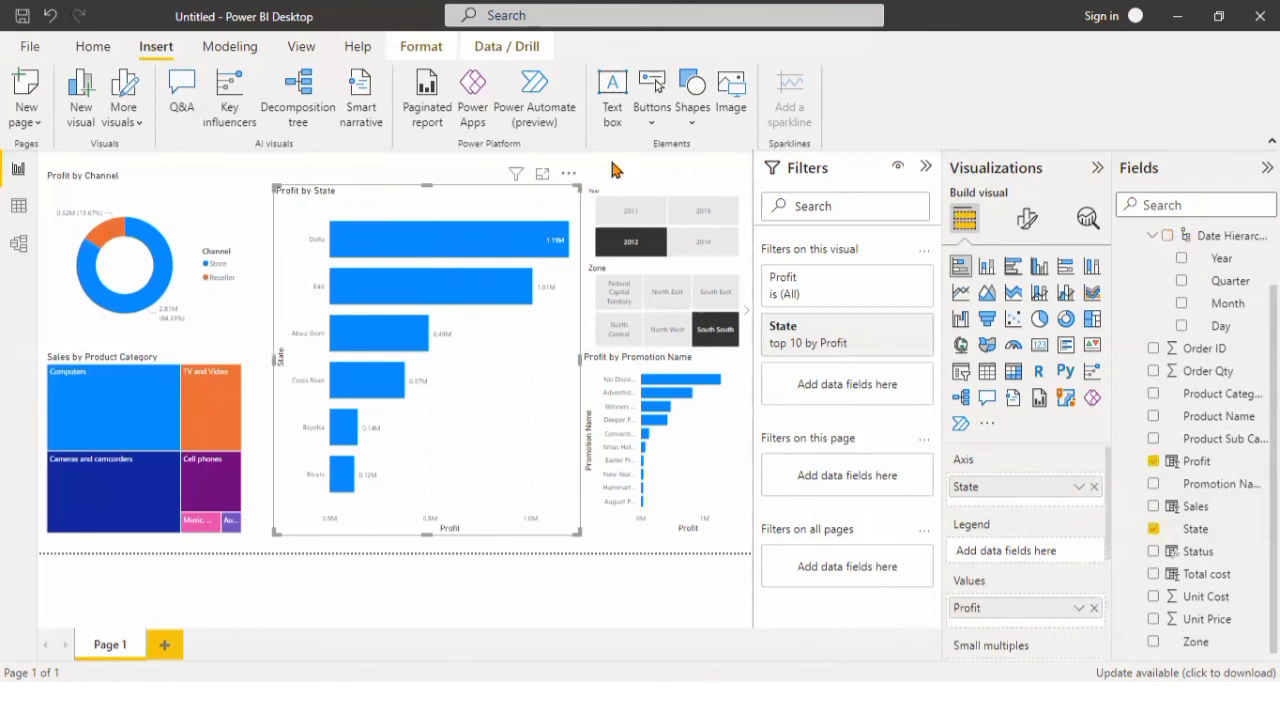
pyautogui.click(616, 165)
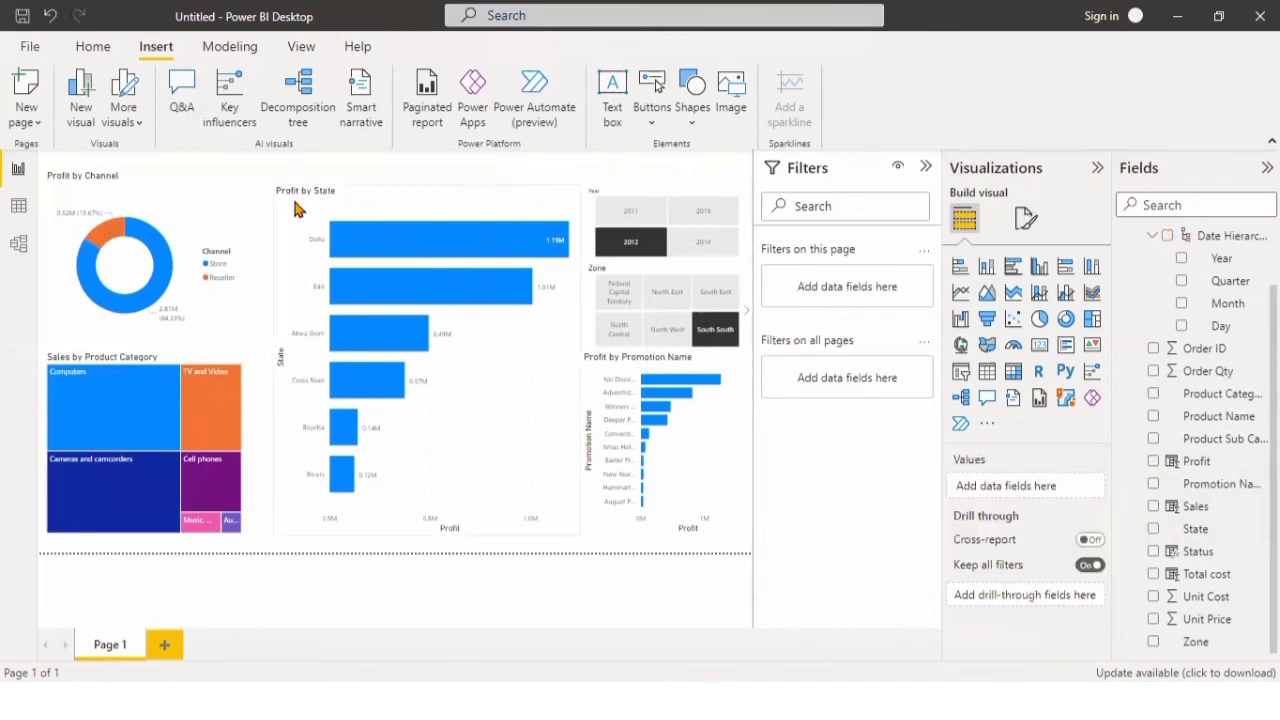
pyautogui.click(641, 251)
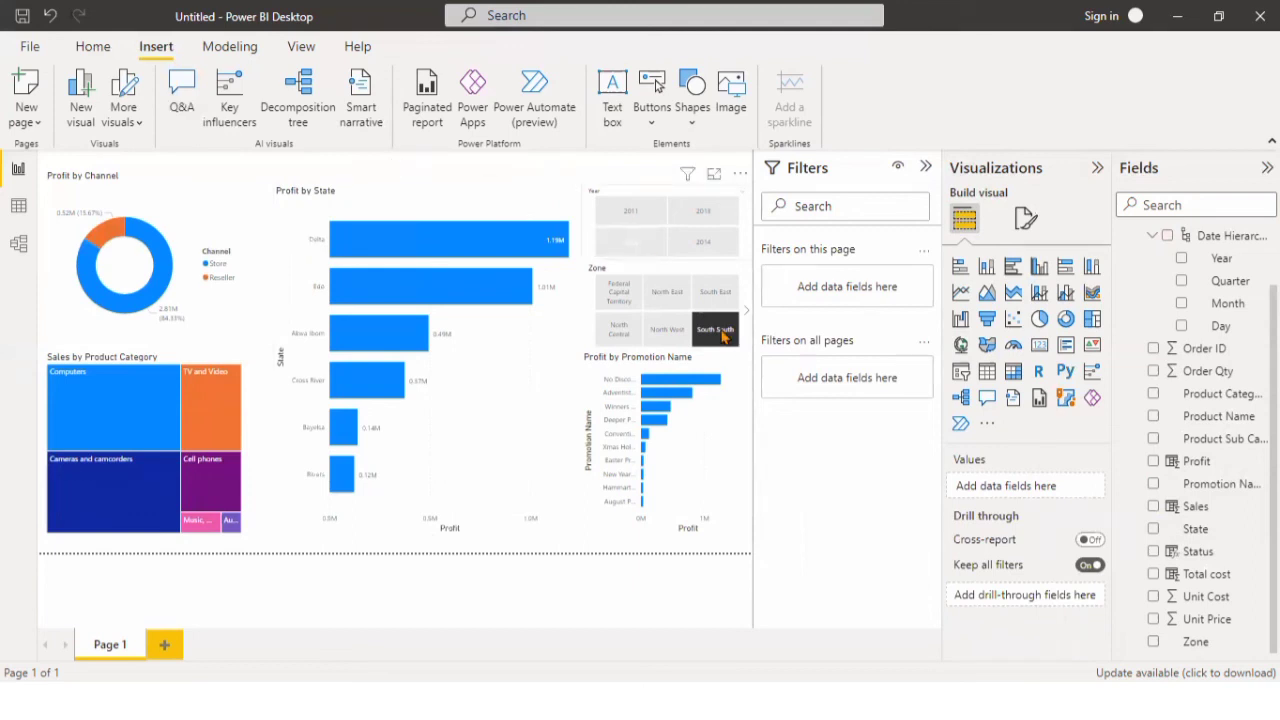
pyautogui.click(620, 248)
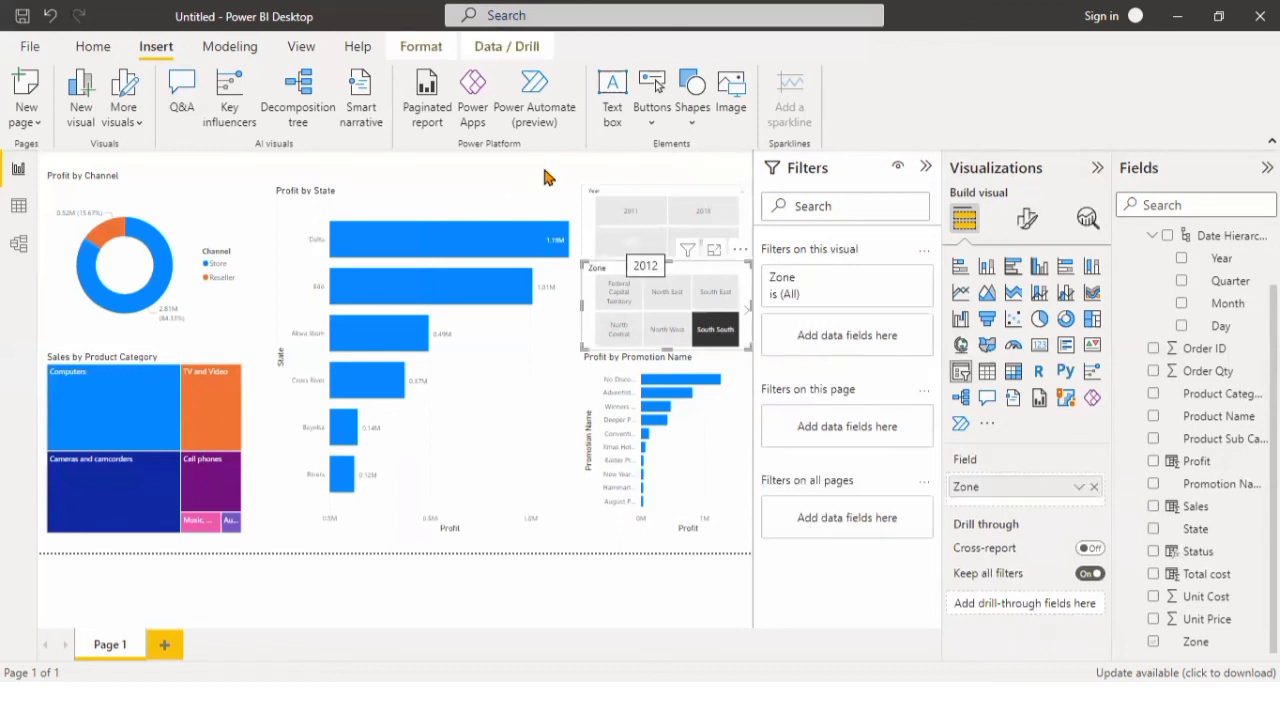